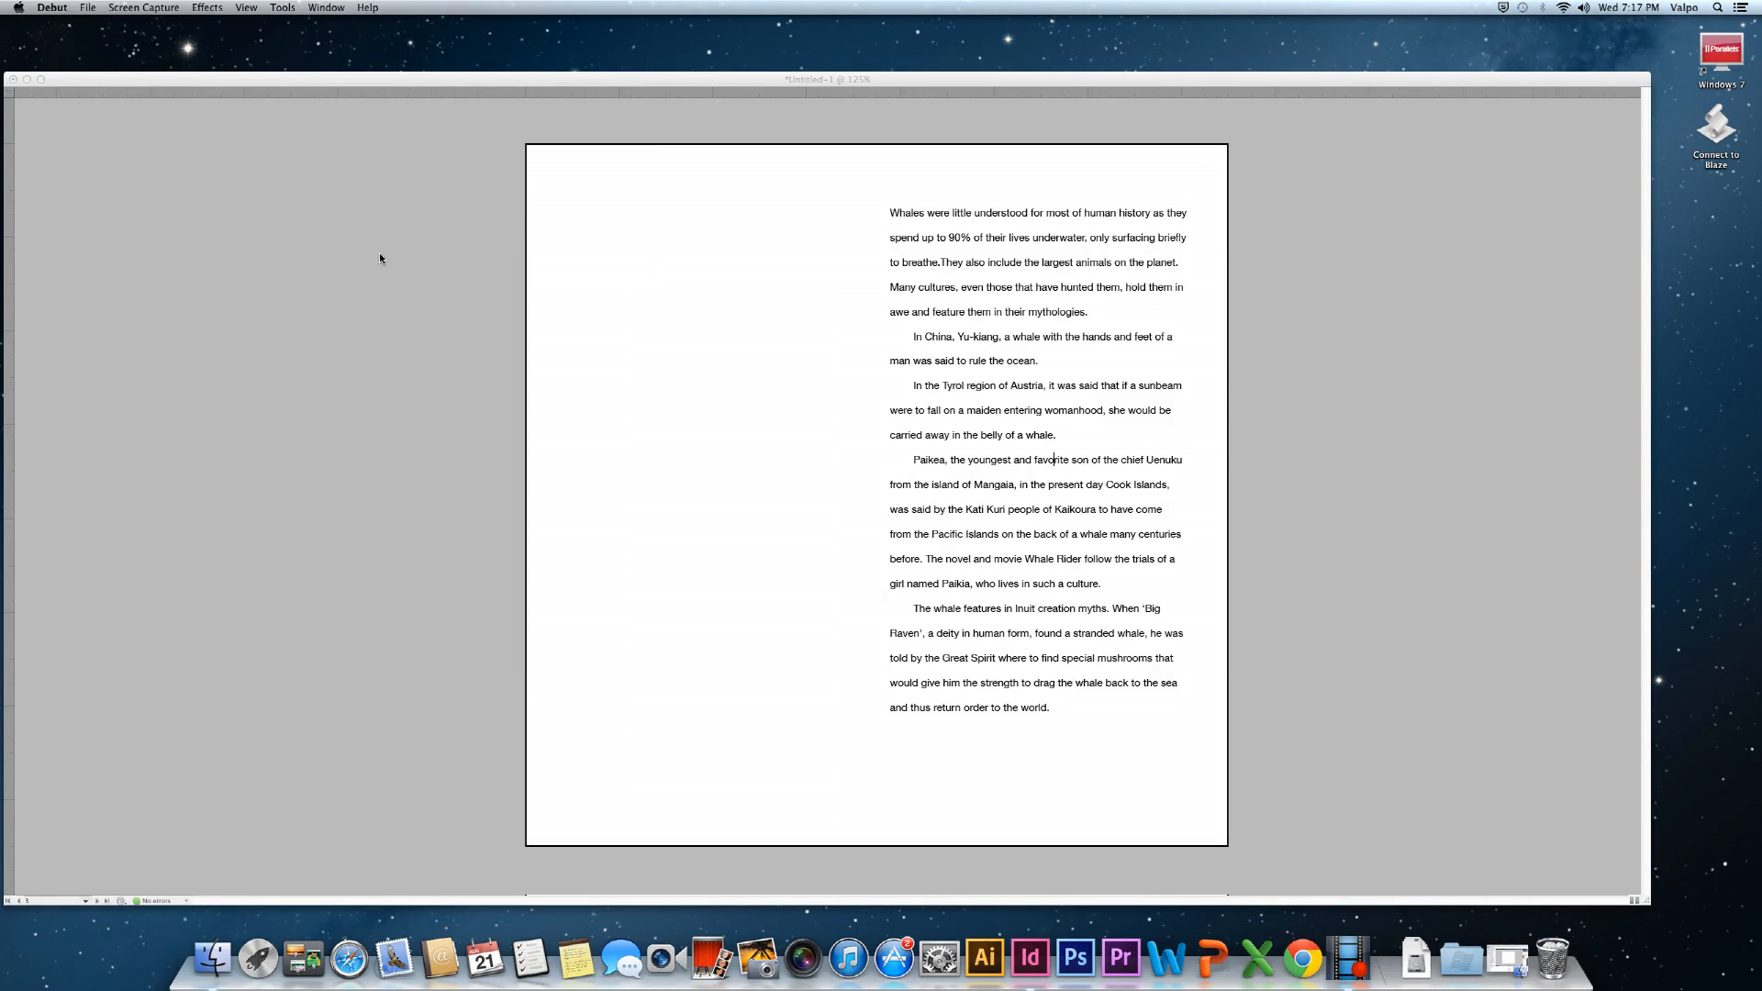
# Bring InDesign to the front with the four-page whale mythology document showing.
pyautogui.click(538, 340)
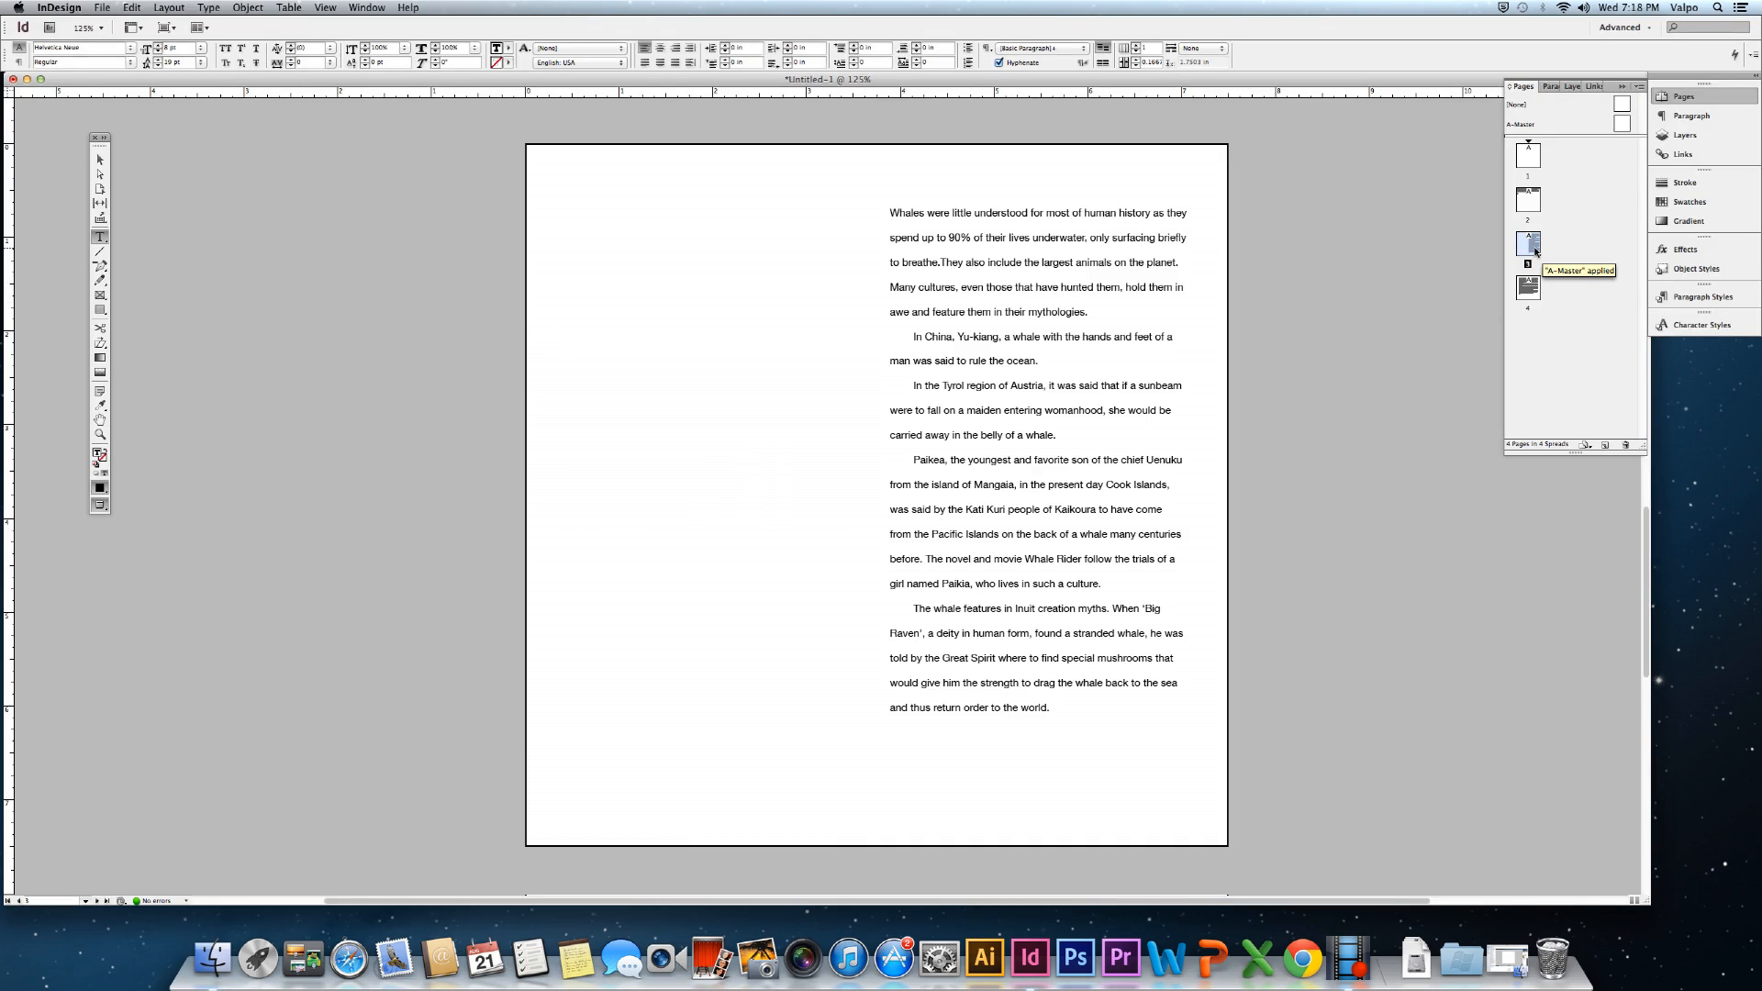
# Move page 3 below page 4 in the Pages panel and go to page 4.
pyautogui.moveTo(1536, 250); pyautogui.dragTo(1538, 328)
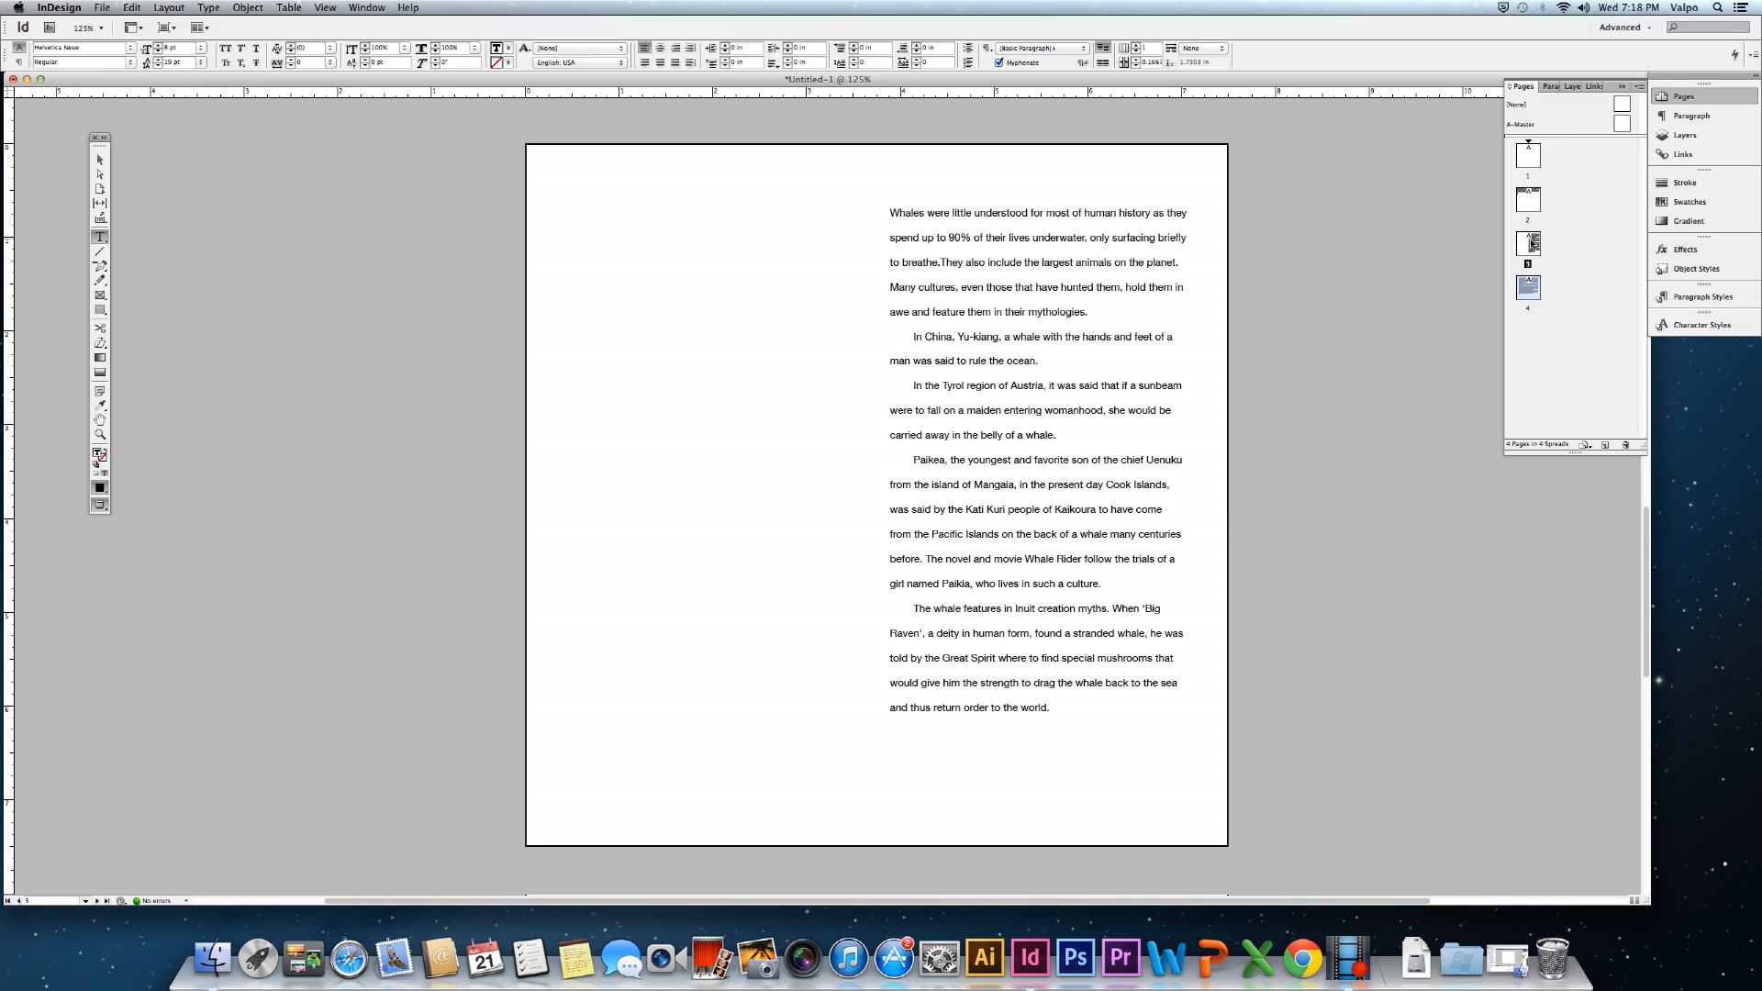
pyautogui.doubleClick(1529, 309)
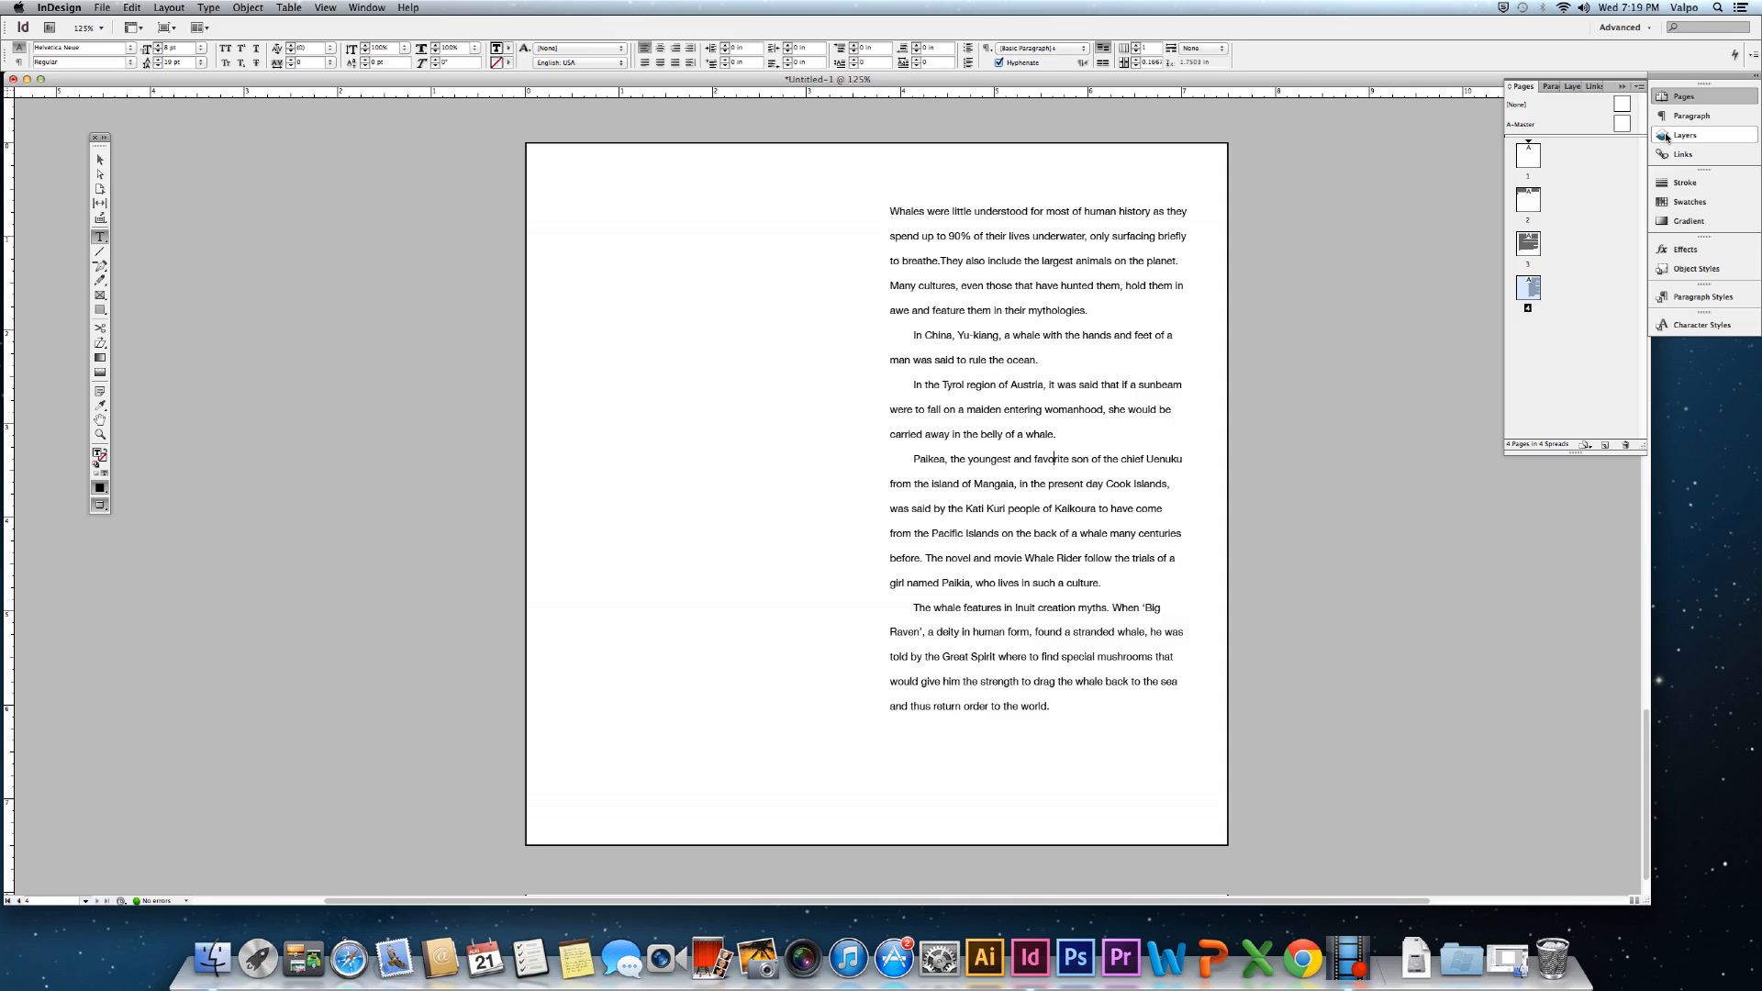
pyautogui.click(1639, 87)
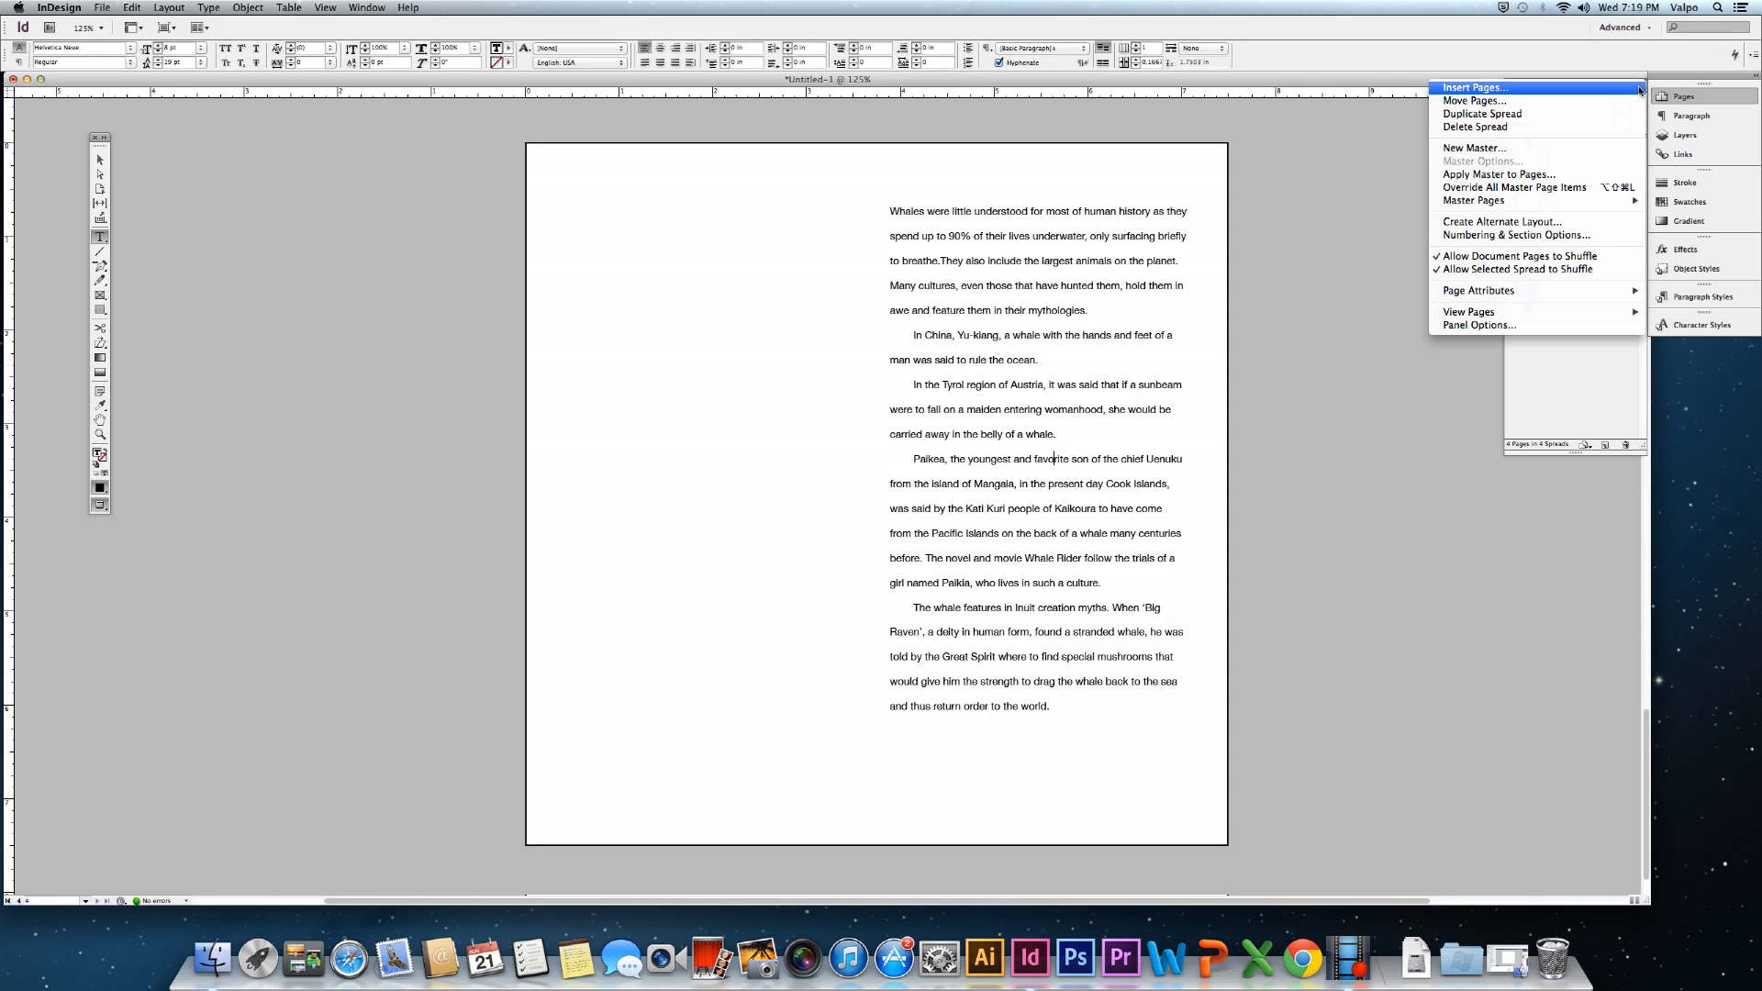
# Duplicate the current spread from the Pages panel menu, adding a fifth page.
pyautogui.click(1558, 115)
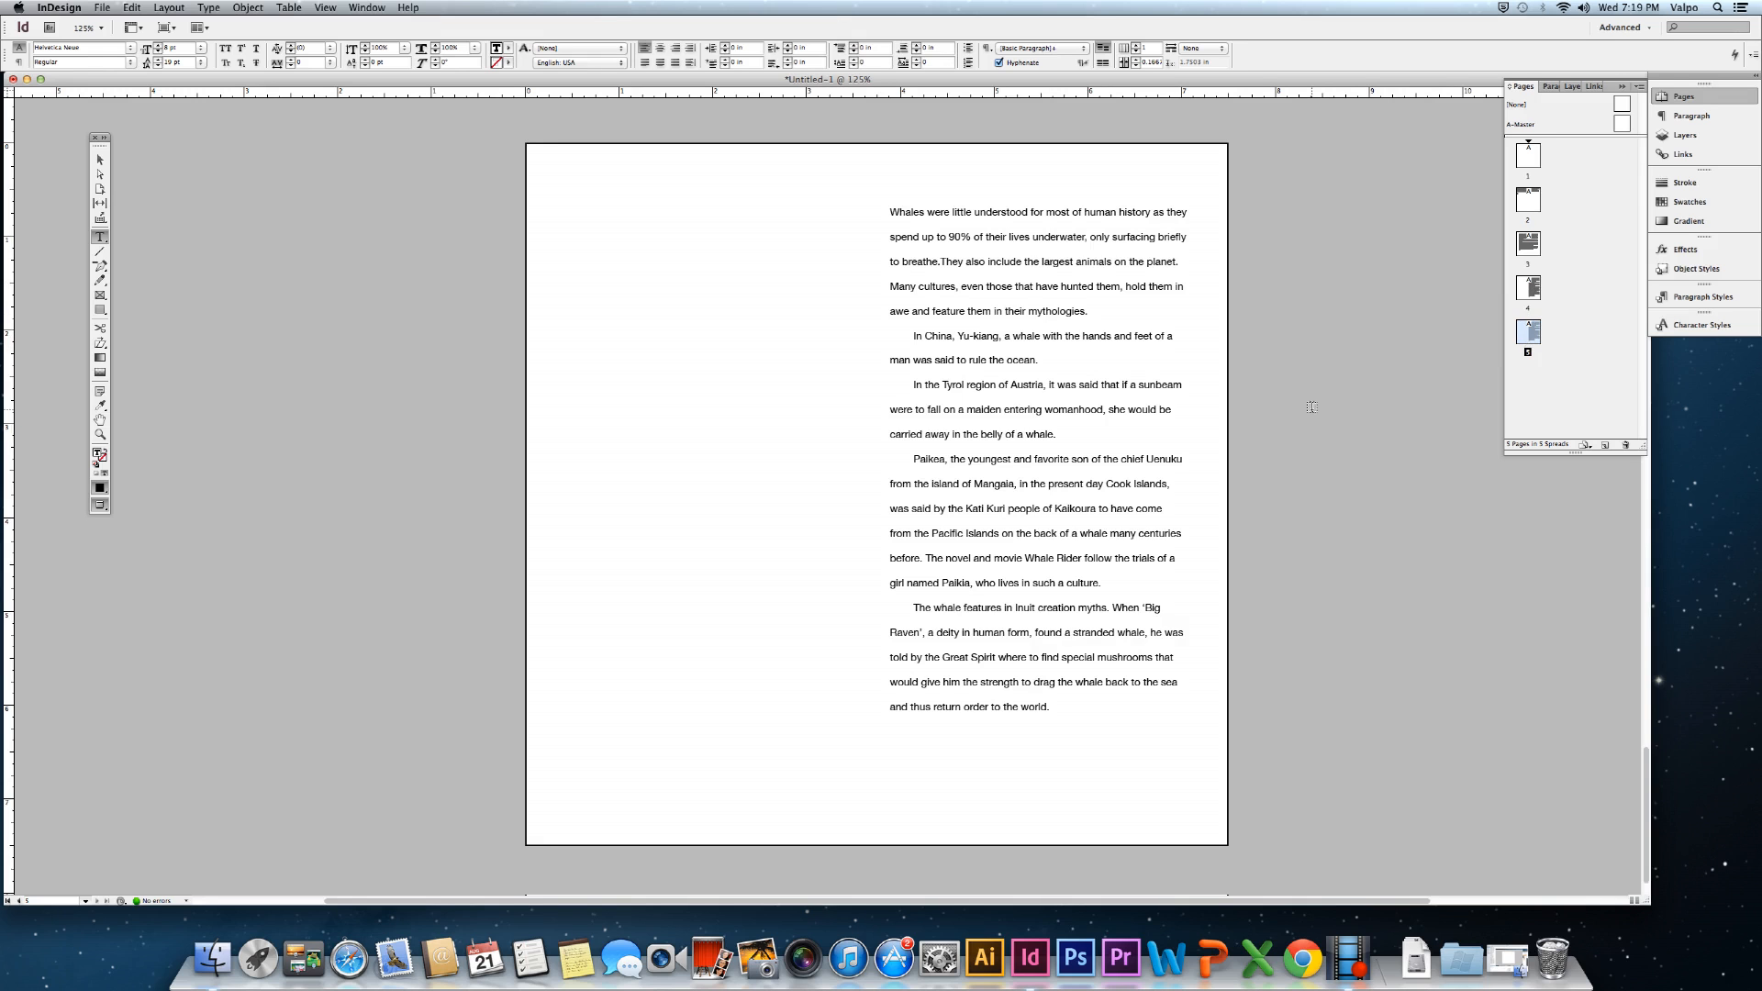
# Select the entire whale mythology story and uncheck Hyphenate in the Paragraph panel.
pyautogui.tripleClick(1047, 388)
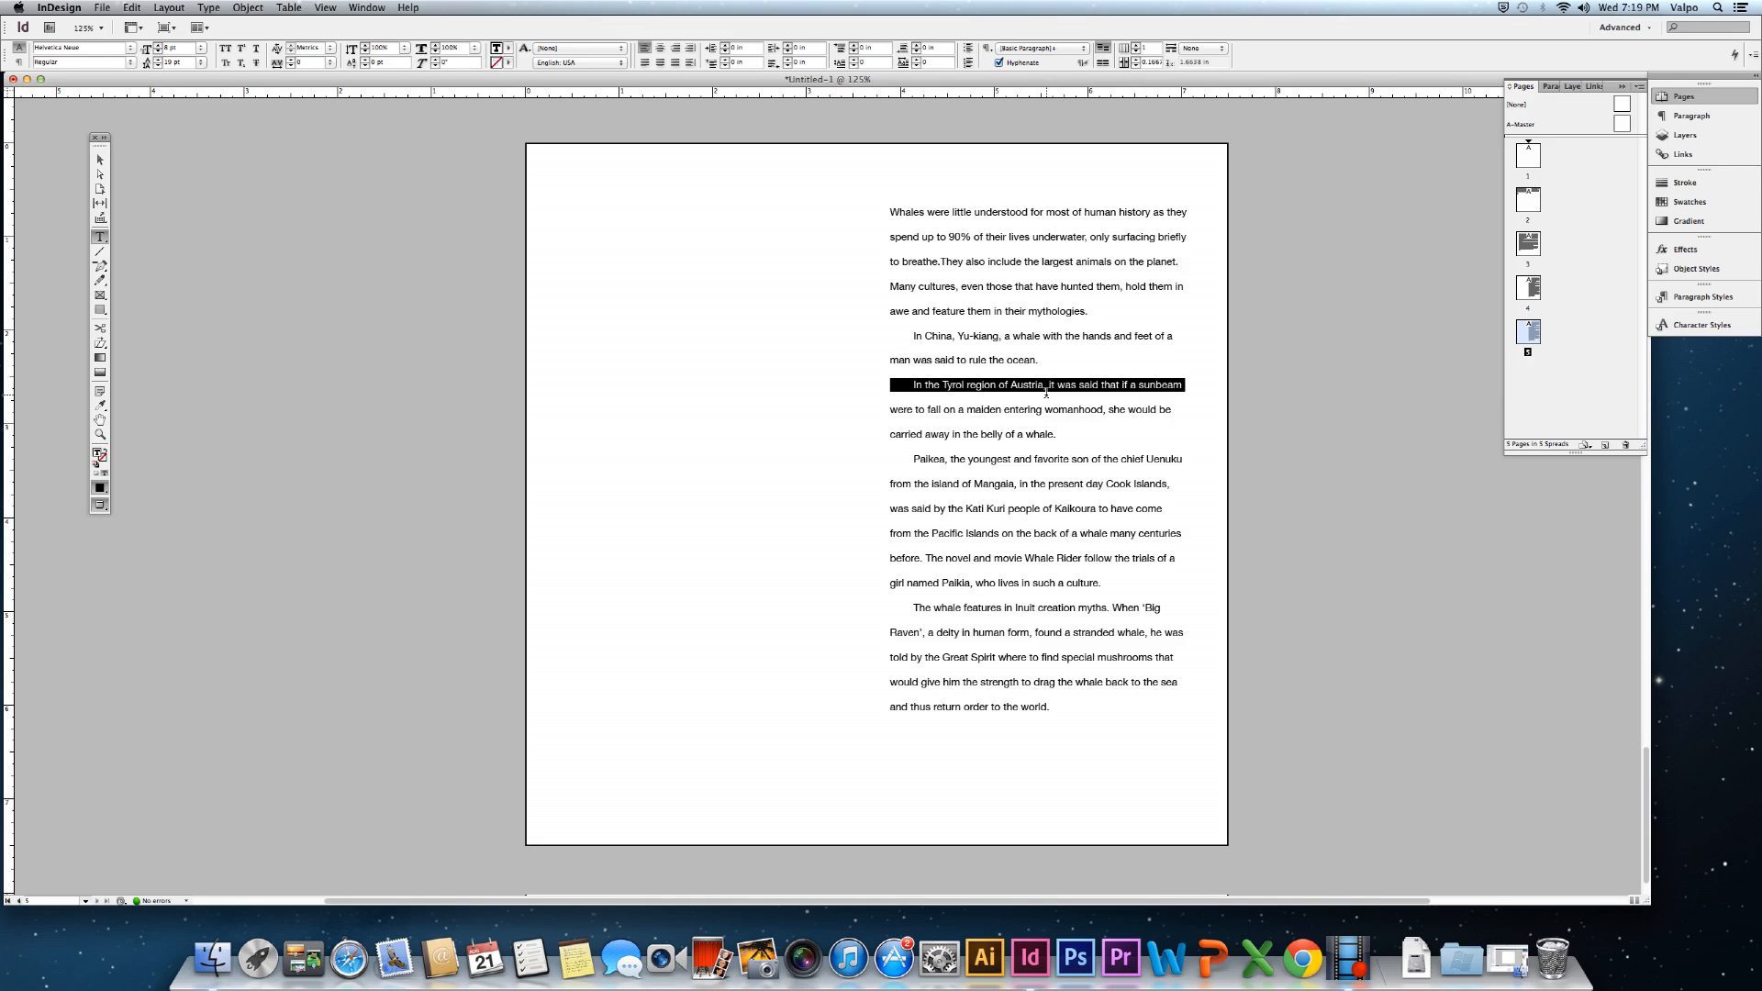
pyautogui.press('super+a')
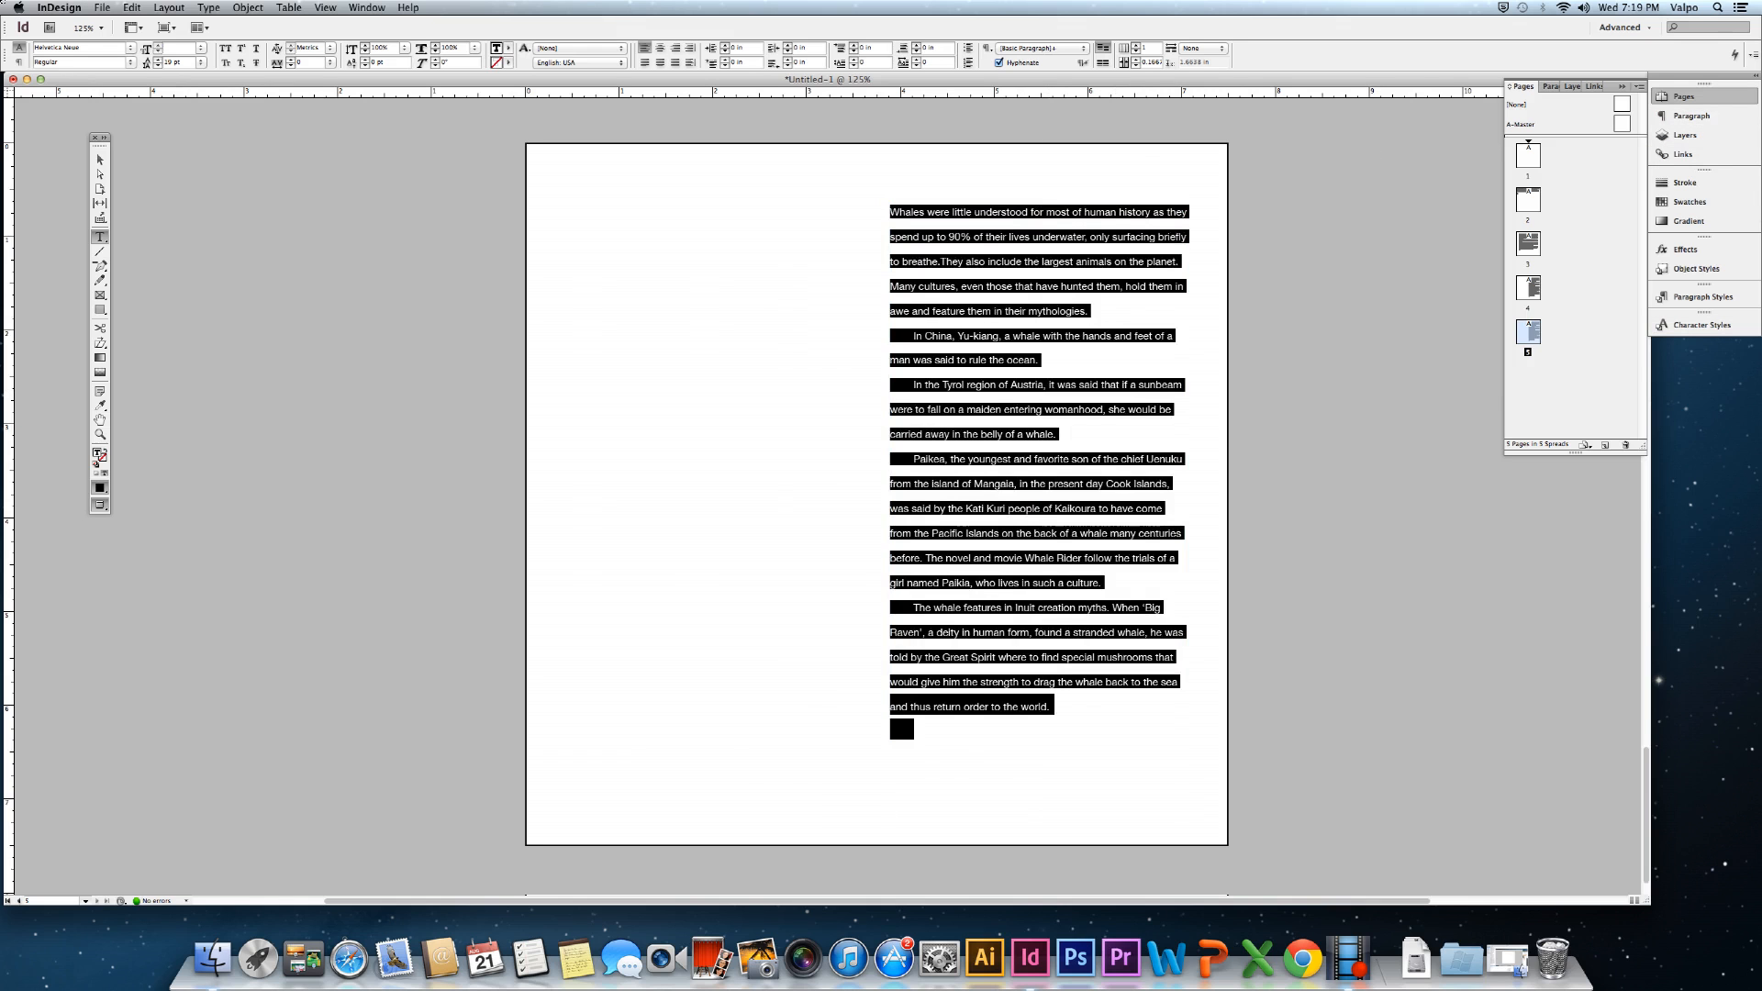
pyautogui.click(209, 8)
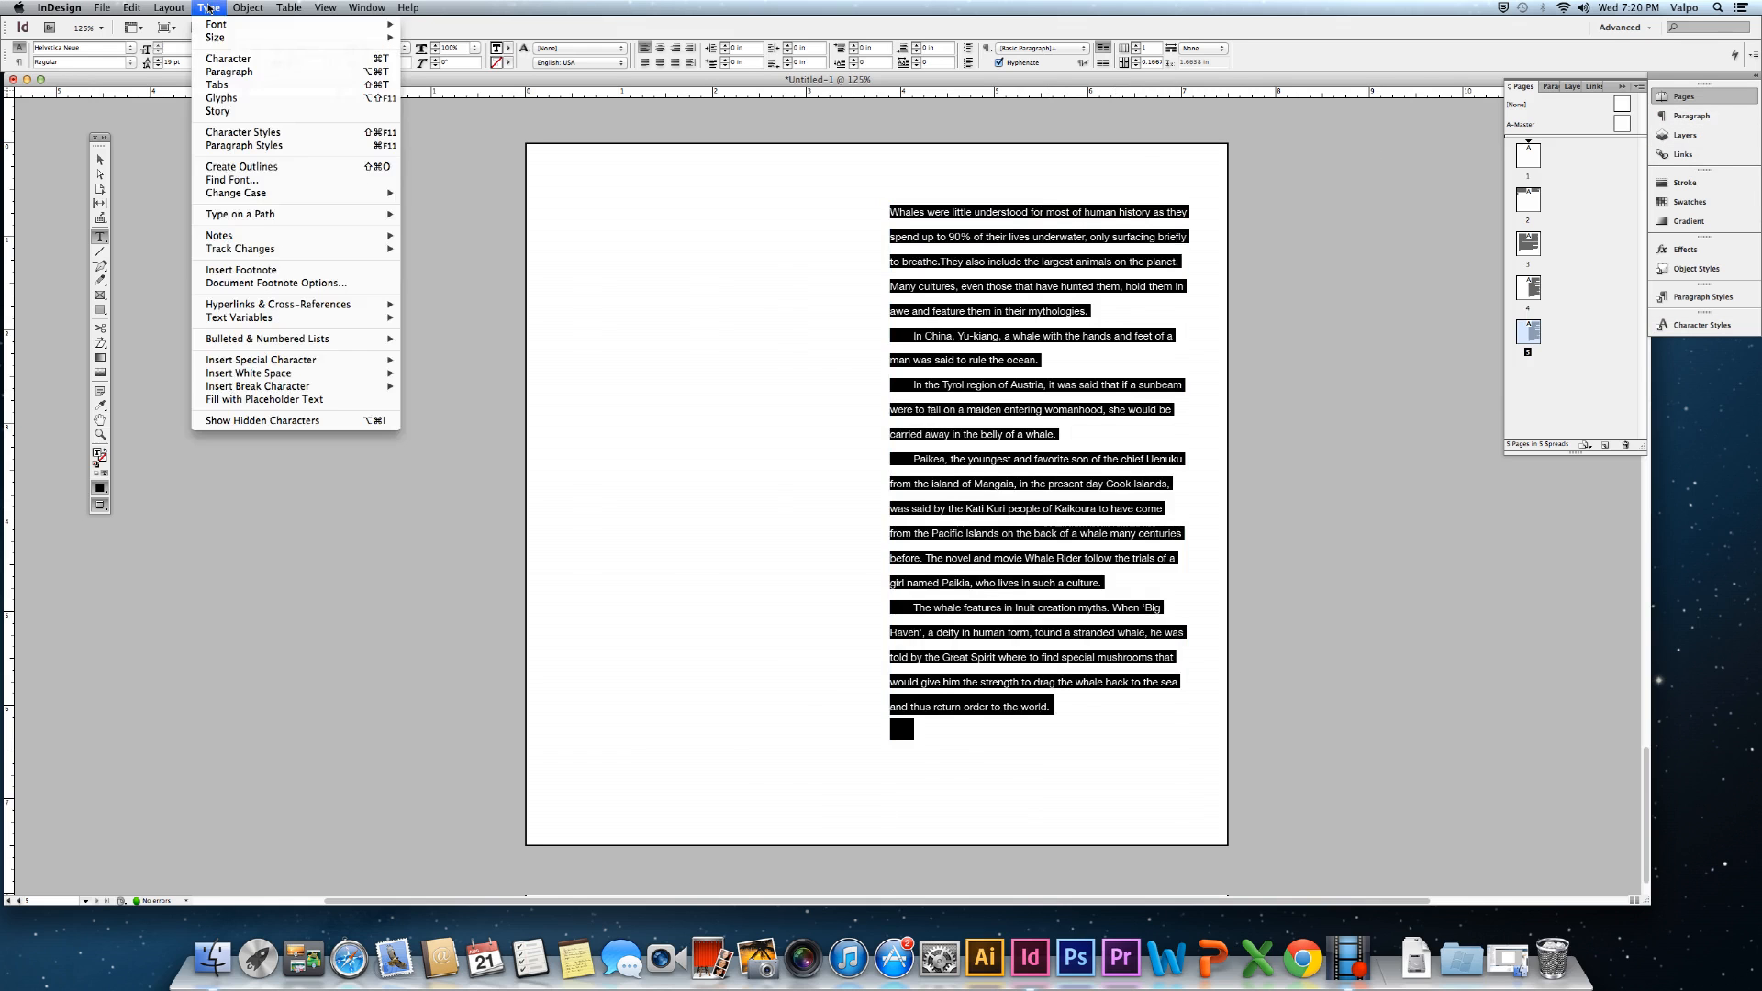
pyautogui.click(225, 72)
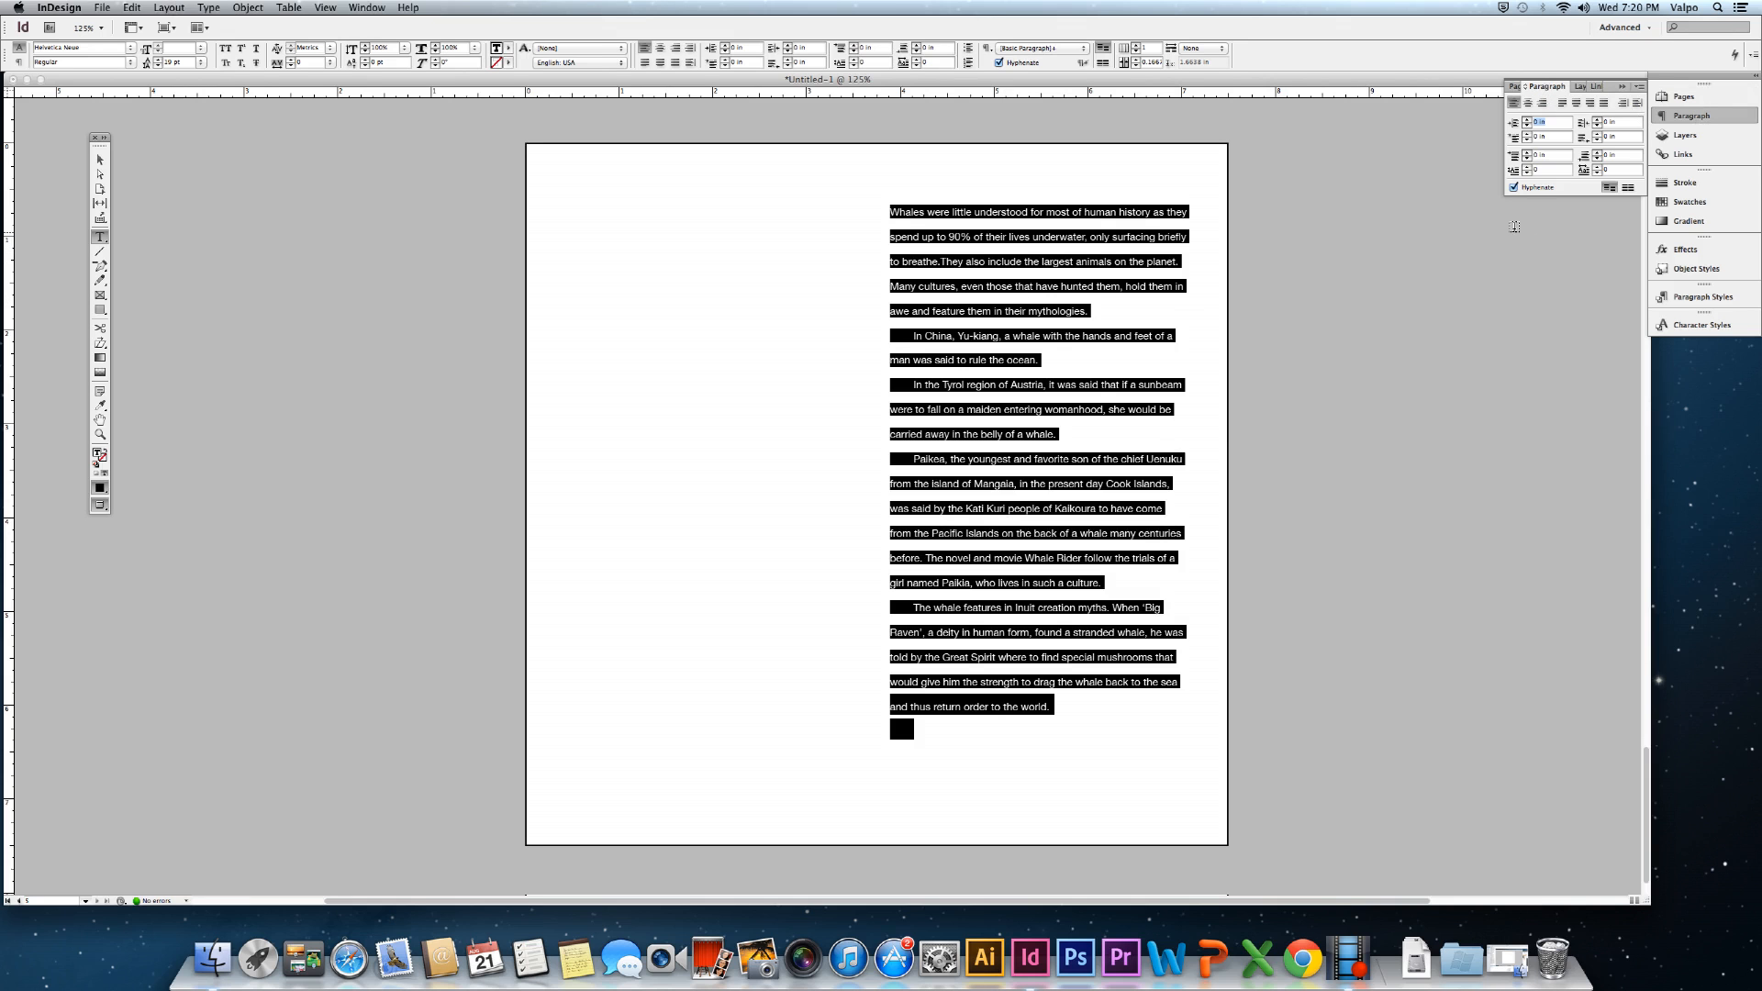
pyautogui.click(1513, 188)
pyautogui.click(103, 163)
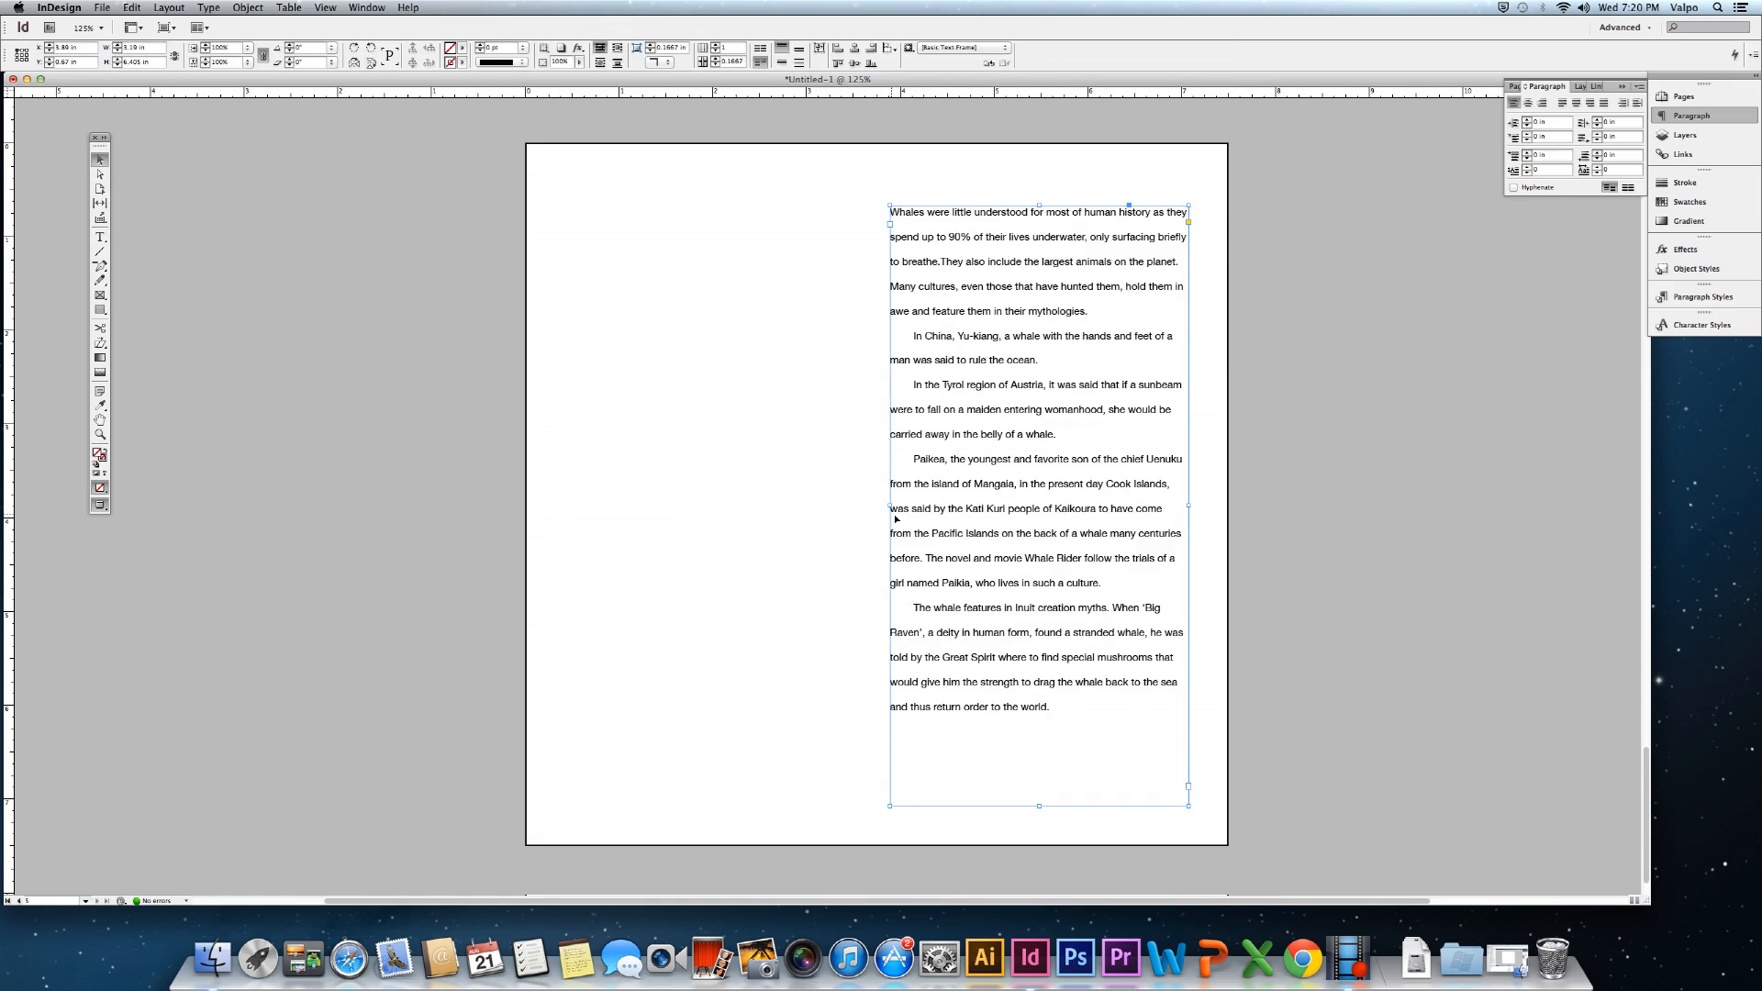
pyautogui.moveTo(890, 504); pyautogui.dragTo(906, 505)
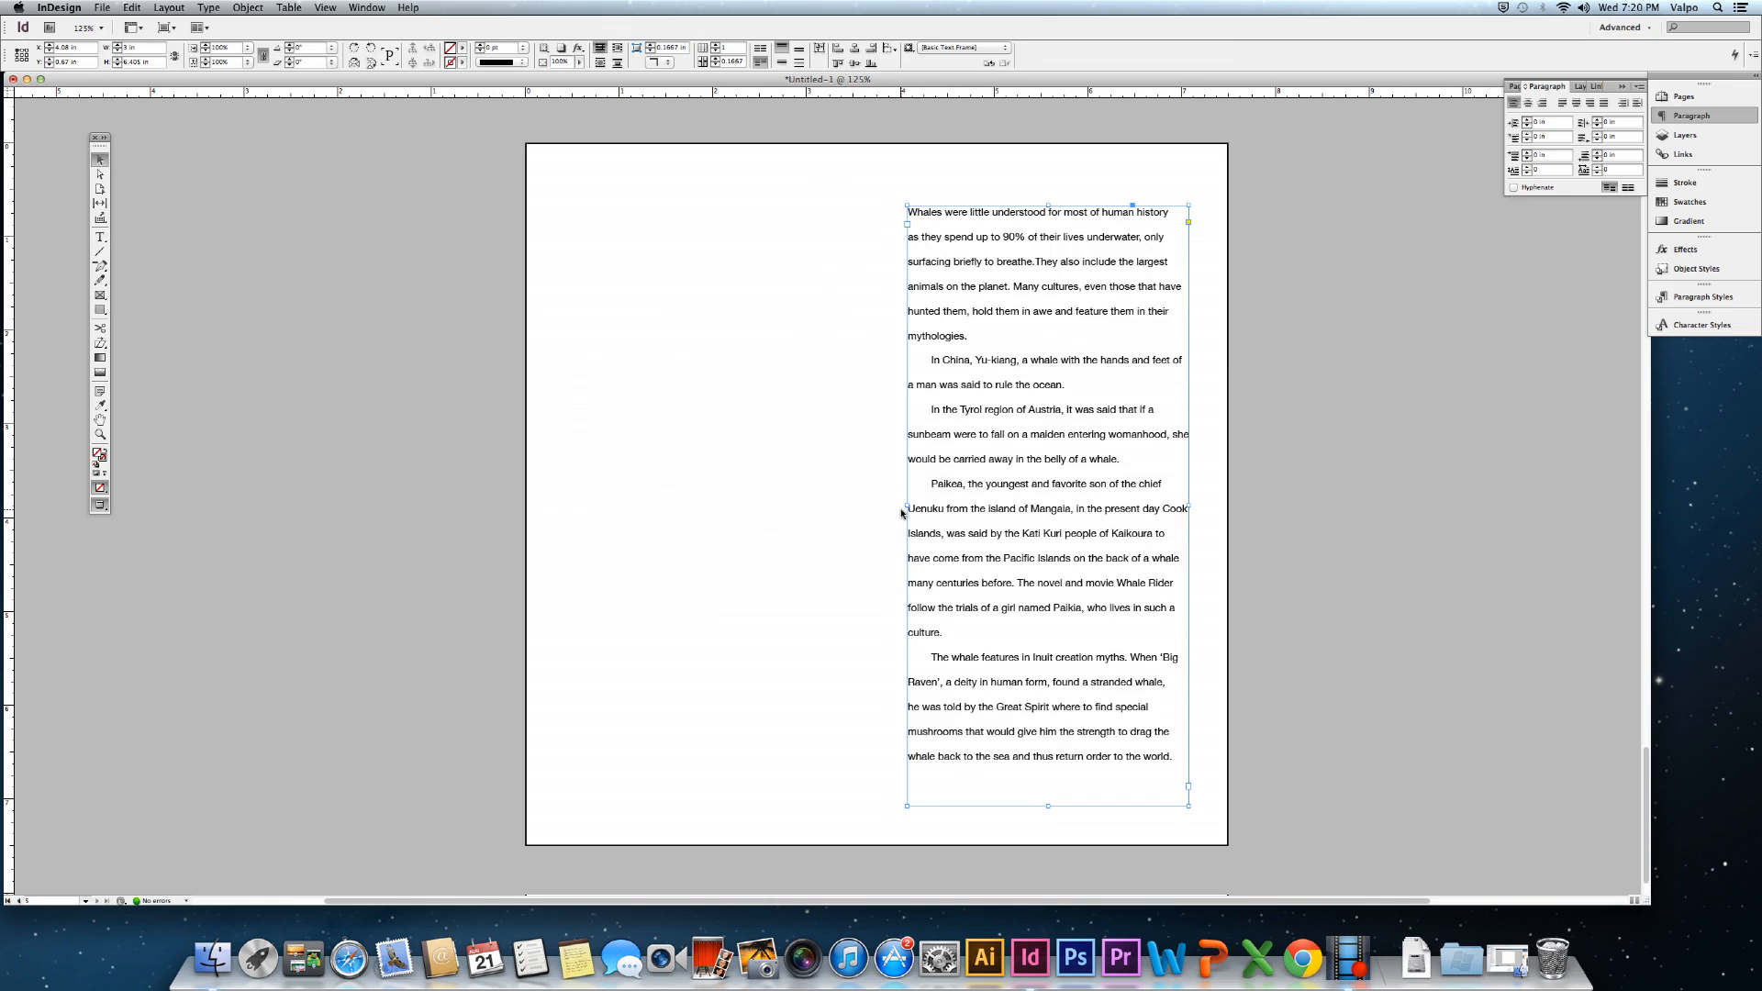
pyautogui.press('super+z')
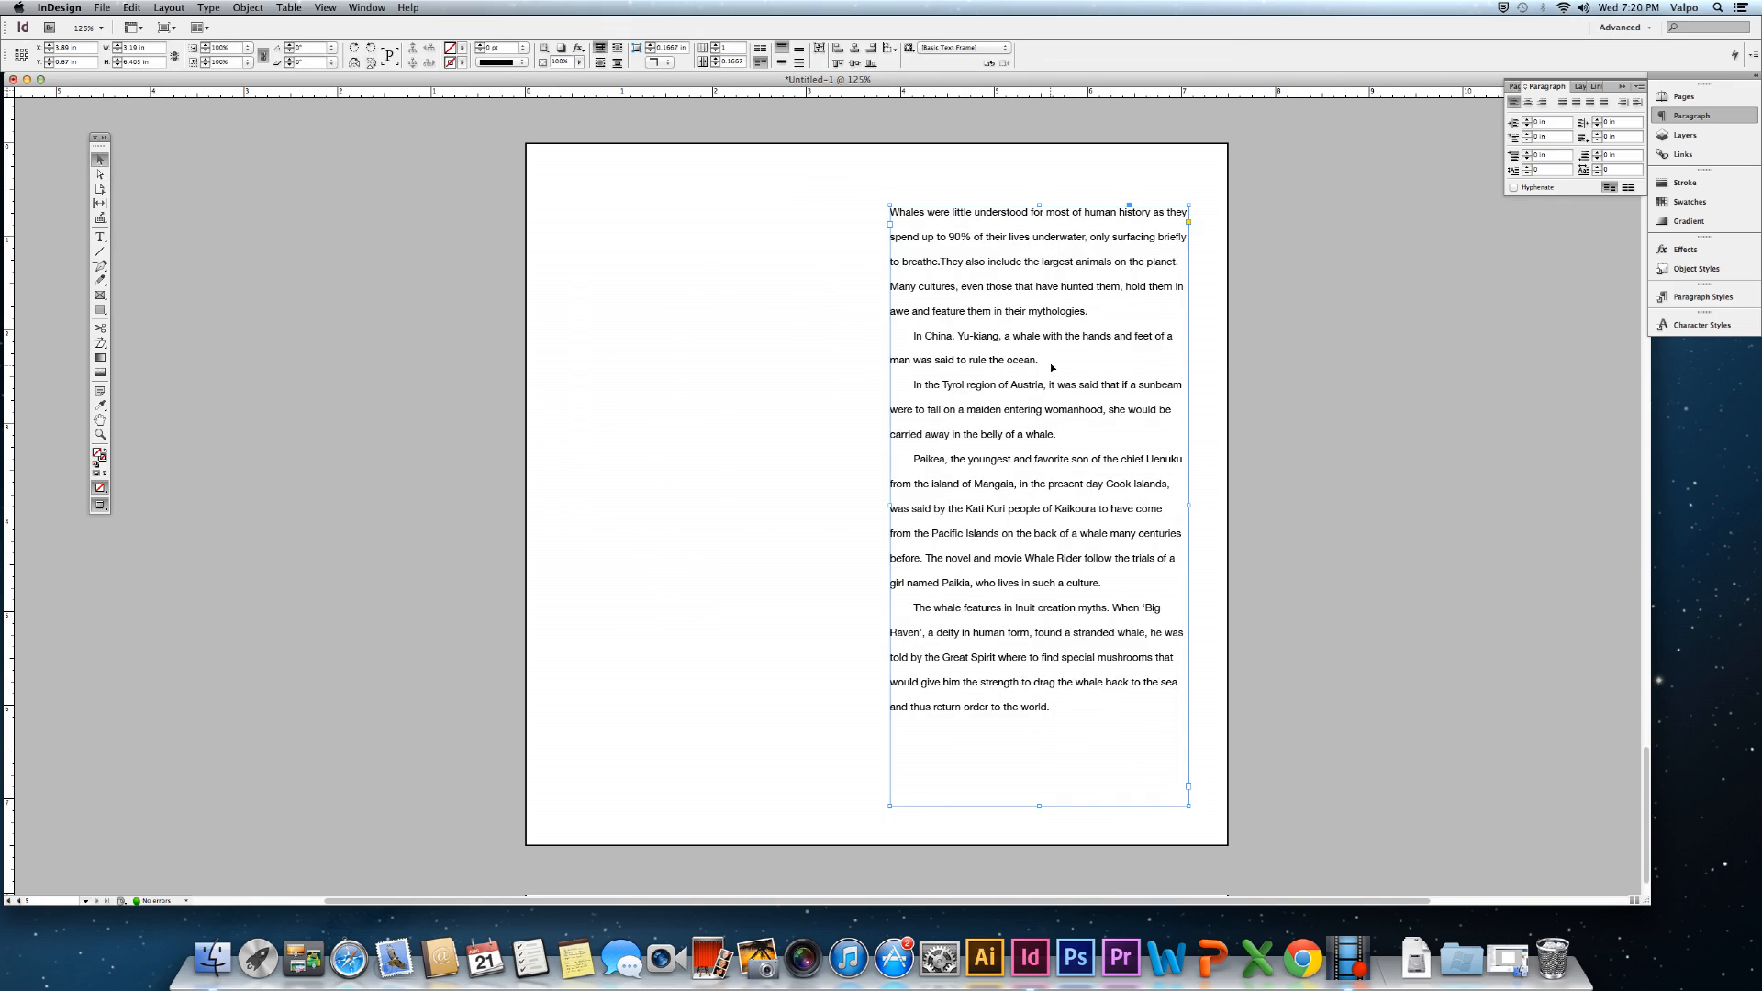
pyautogui.click(100, 237)
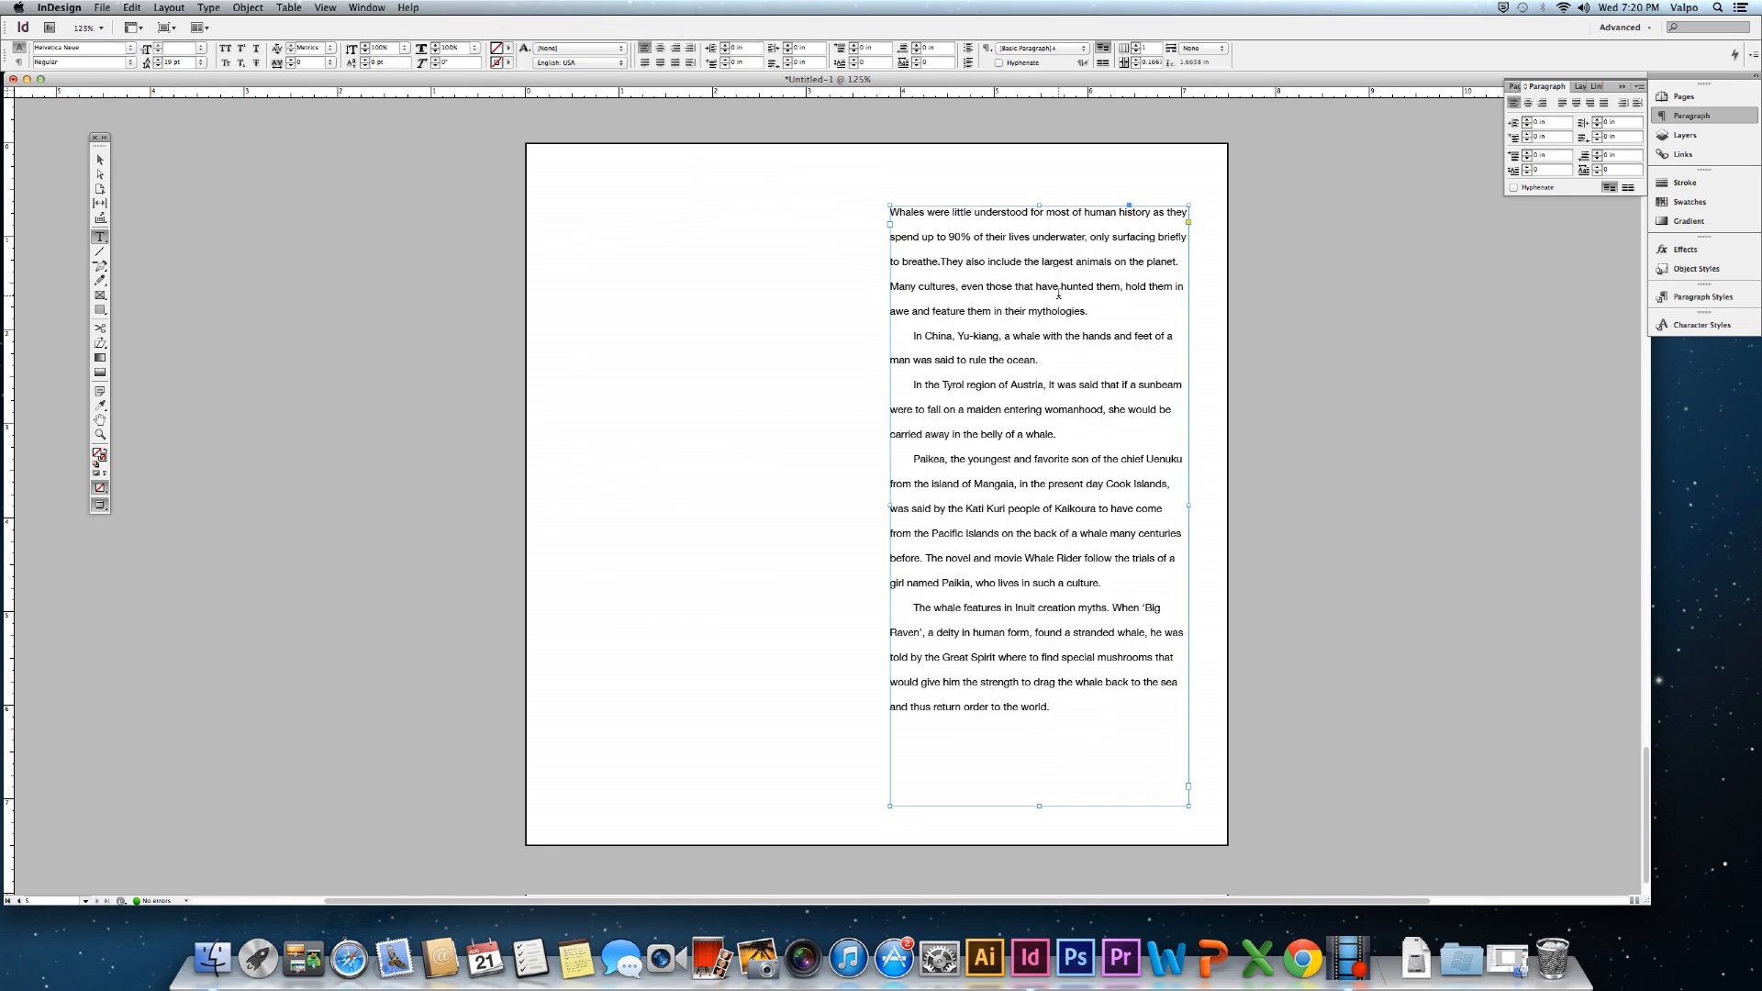
pyautogui.moveTo(1107, 316); pyautogui.dragTo(865, 195)
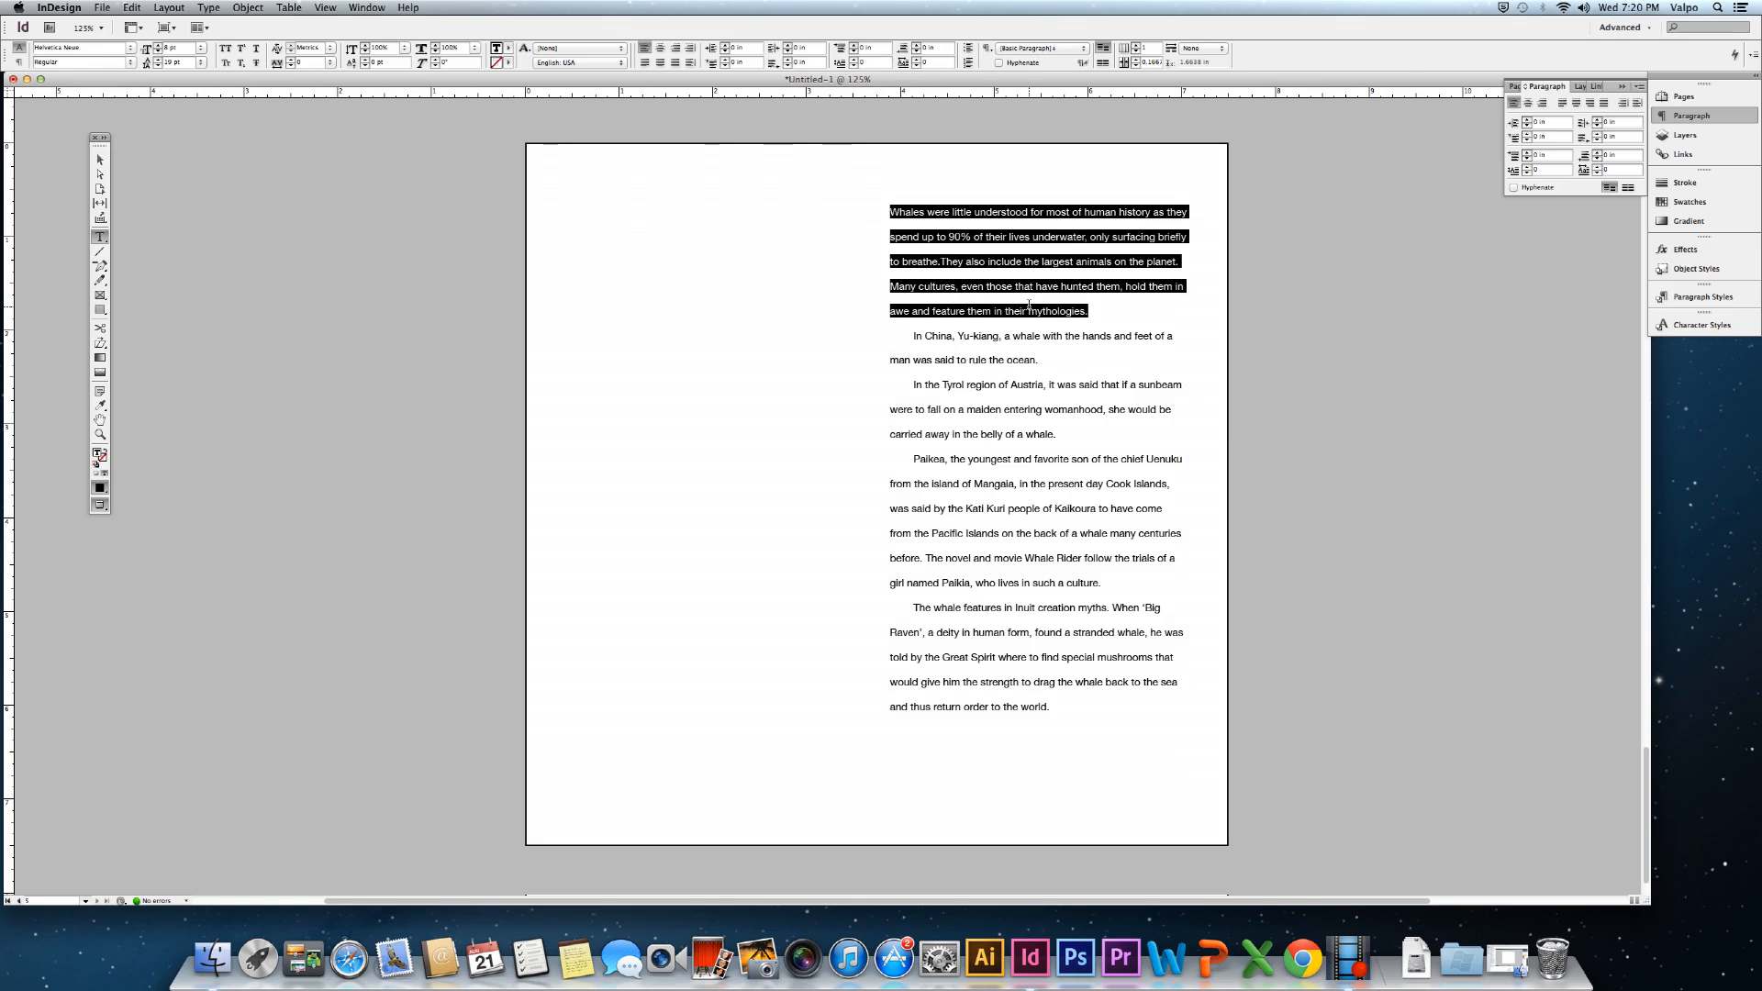
# Cut the opening paragraph, remove the indent before 'In China', and paste it into a new left frame.
pyautogui.press('super')
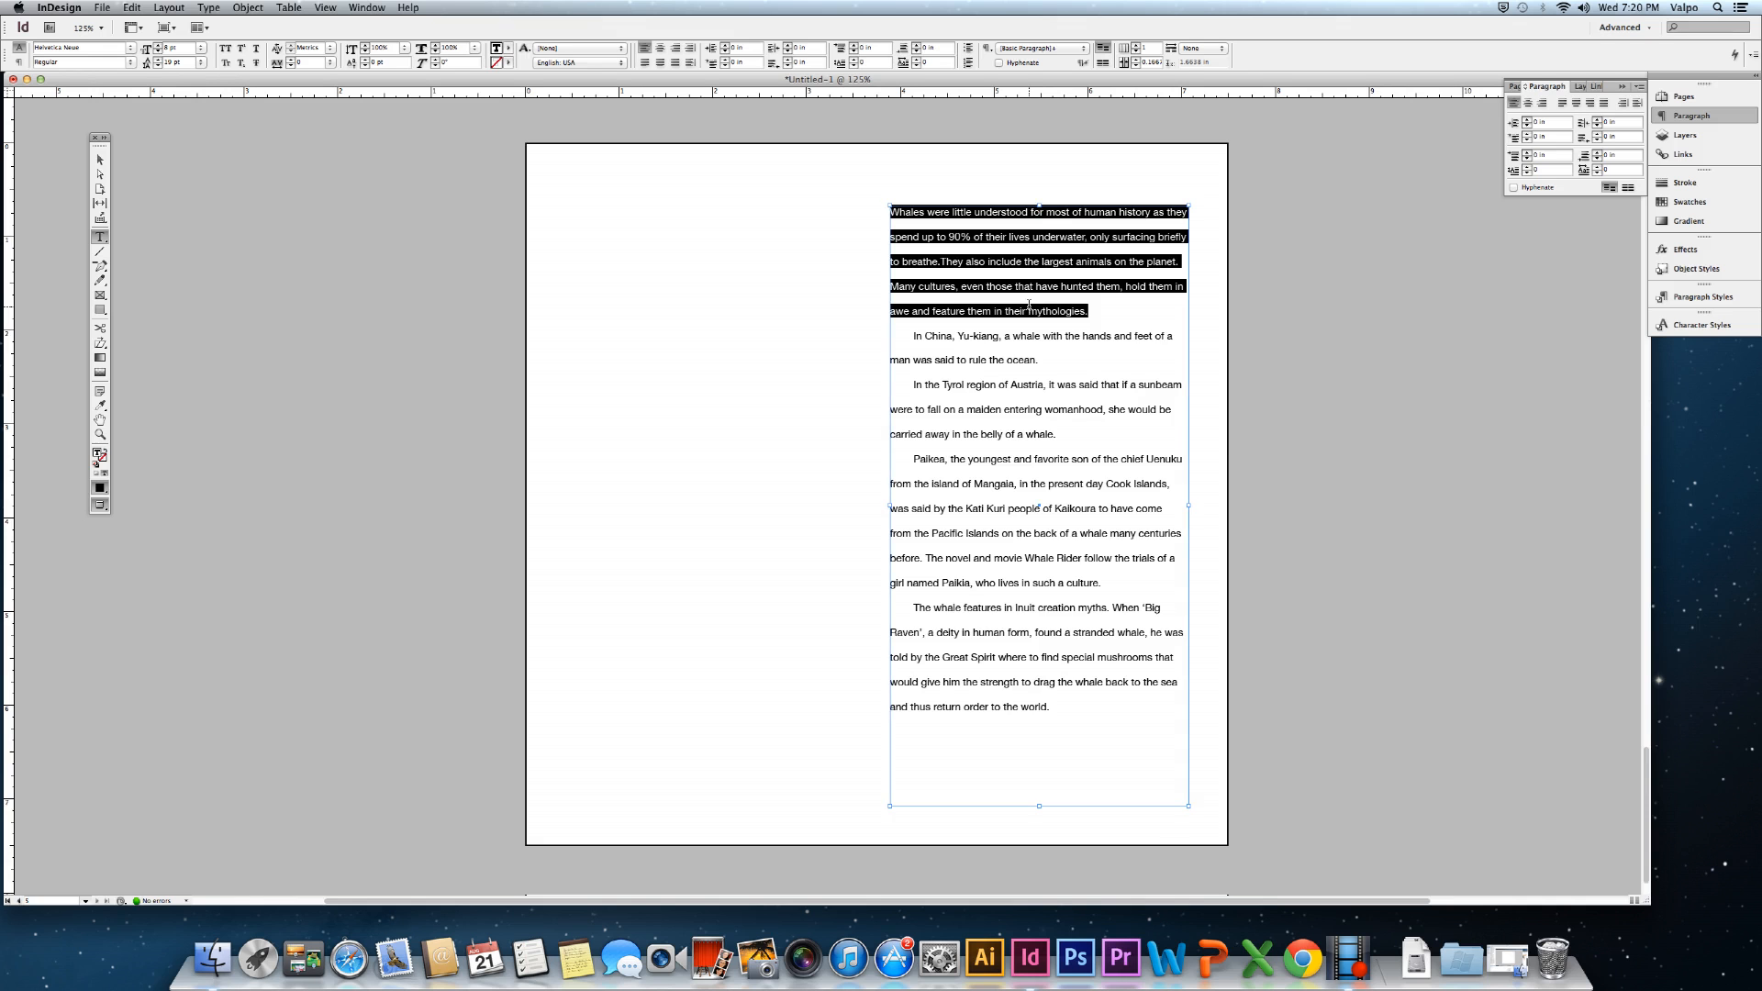
pyautogui.press('super+x')
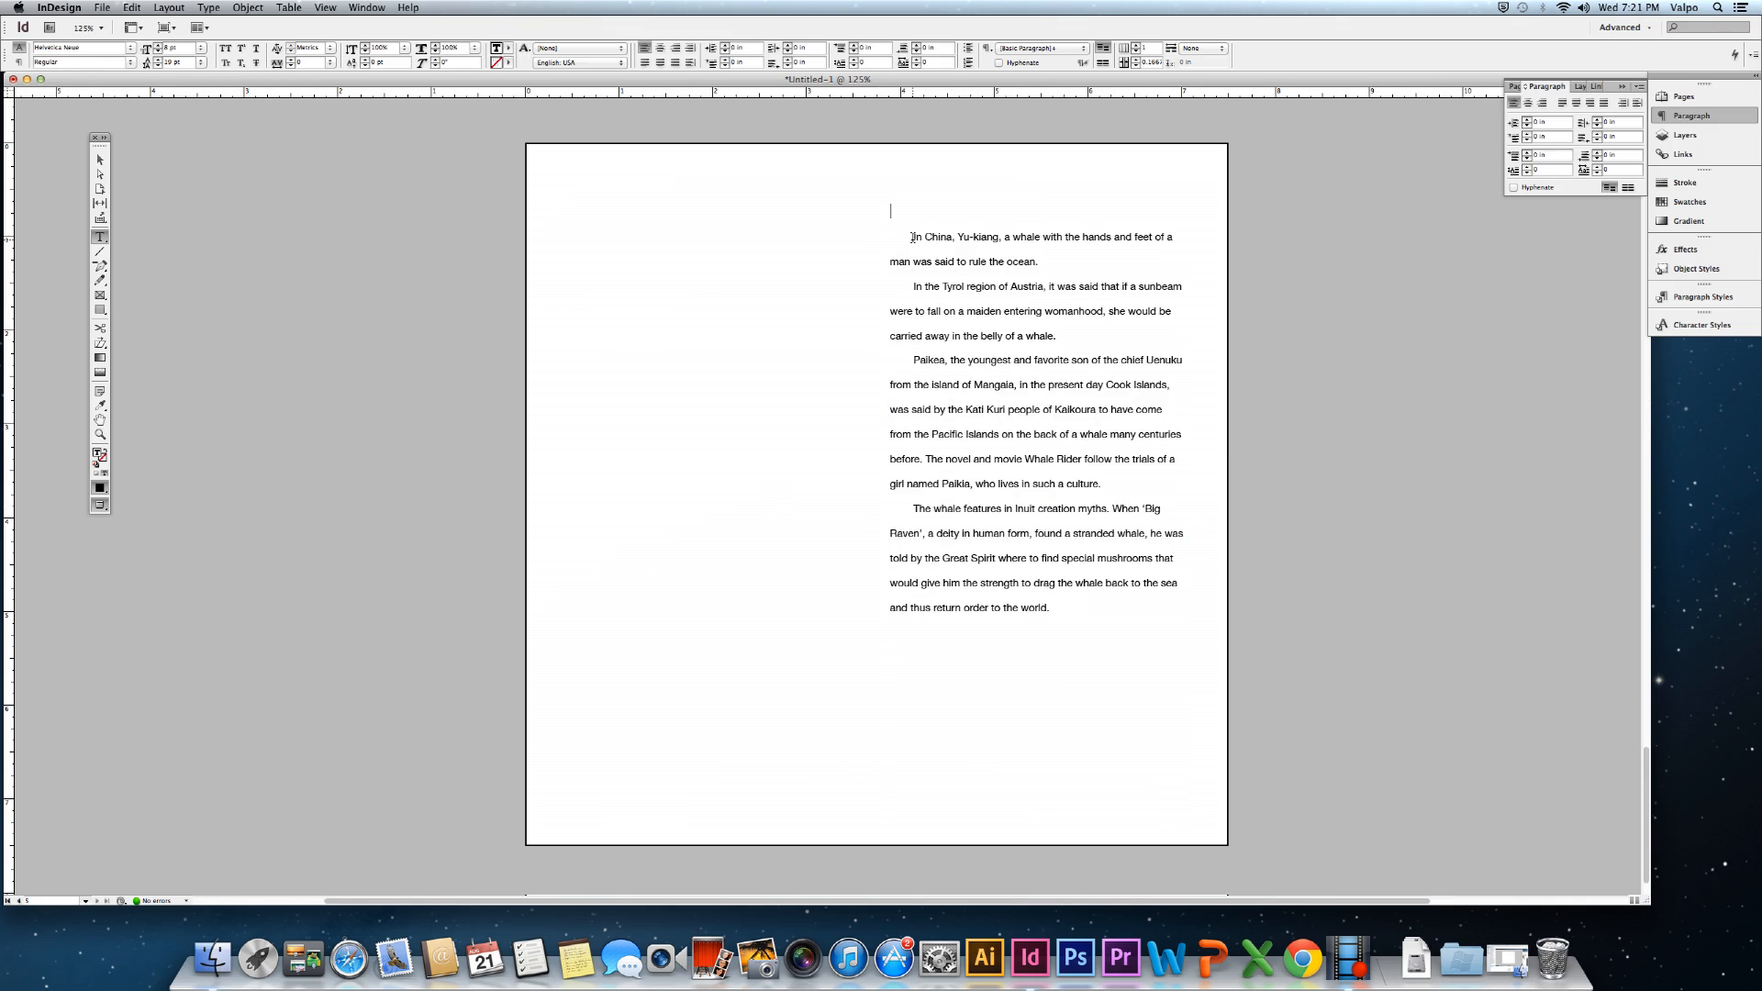
pyautogui.moveTo(913, 238); pyautogui.dragTo(889, 238)
pyautogui.press('BackSpace')
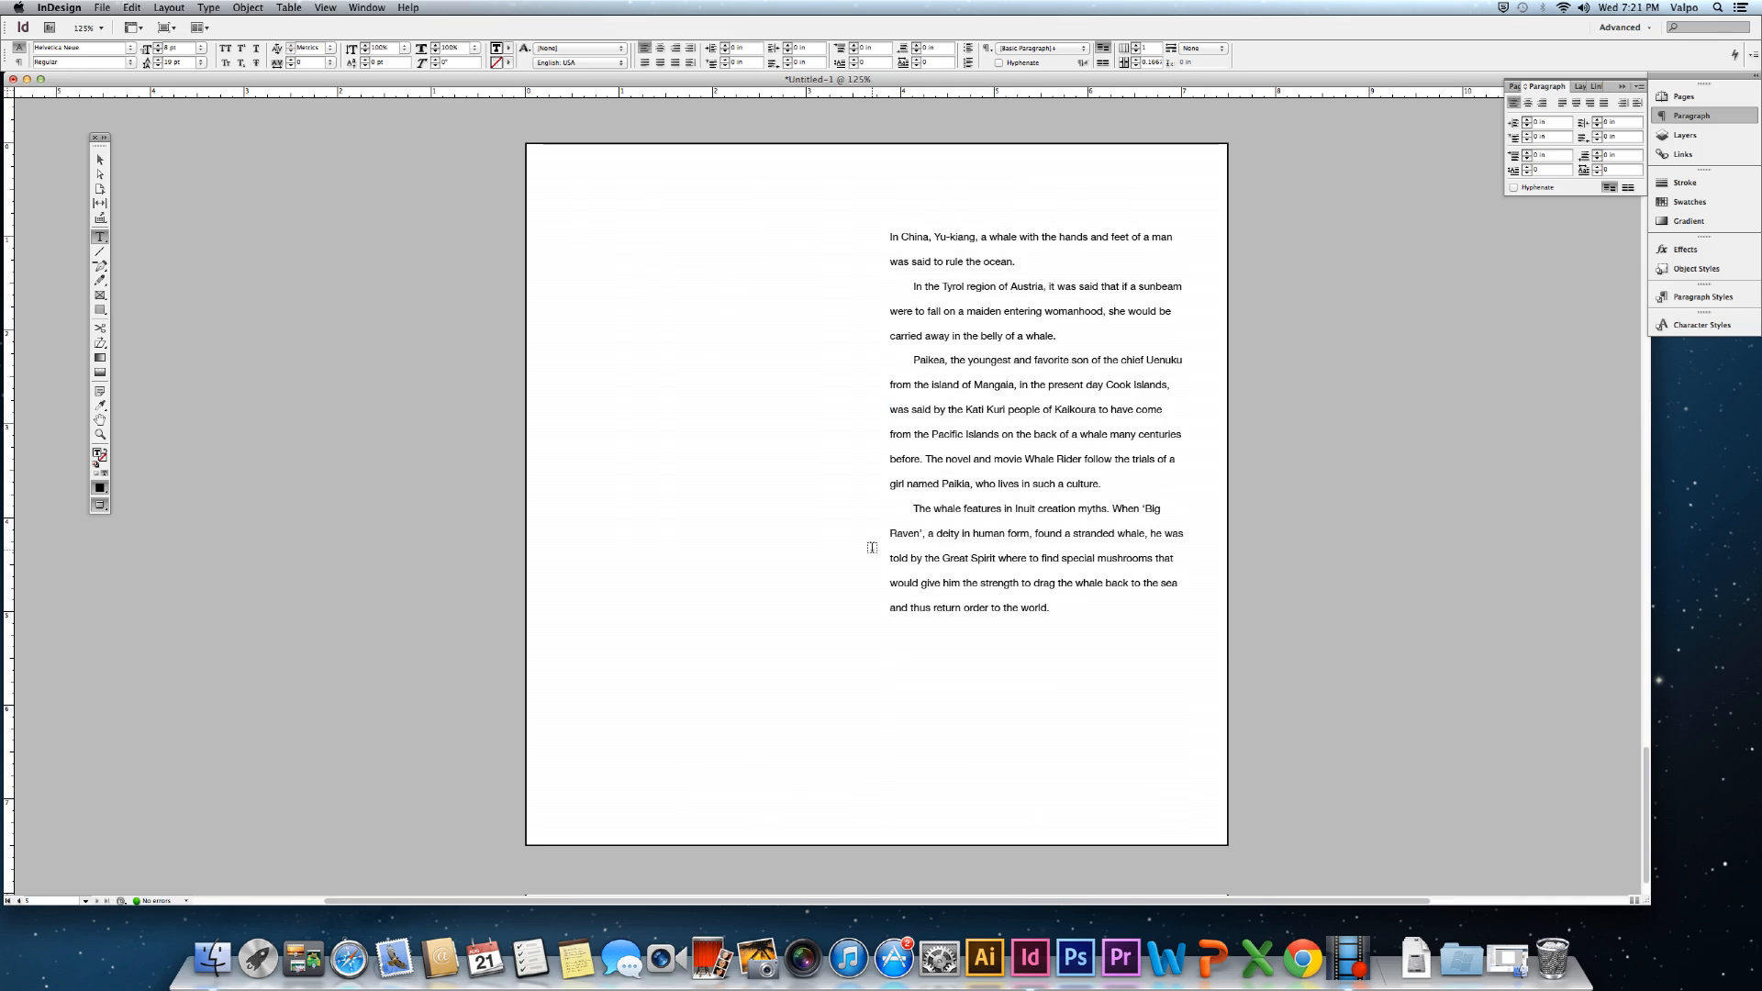
pyautogui.moveTo(601, 232); pyautogui.dragTo(828, 488)
pyautogui.press('super+v')
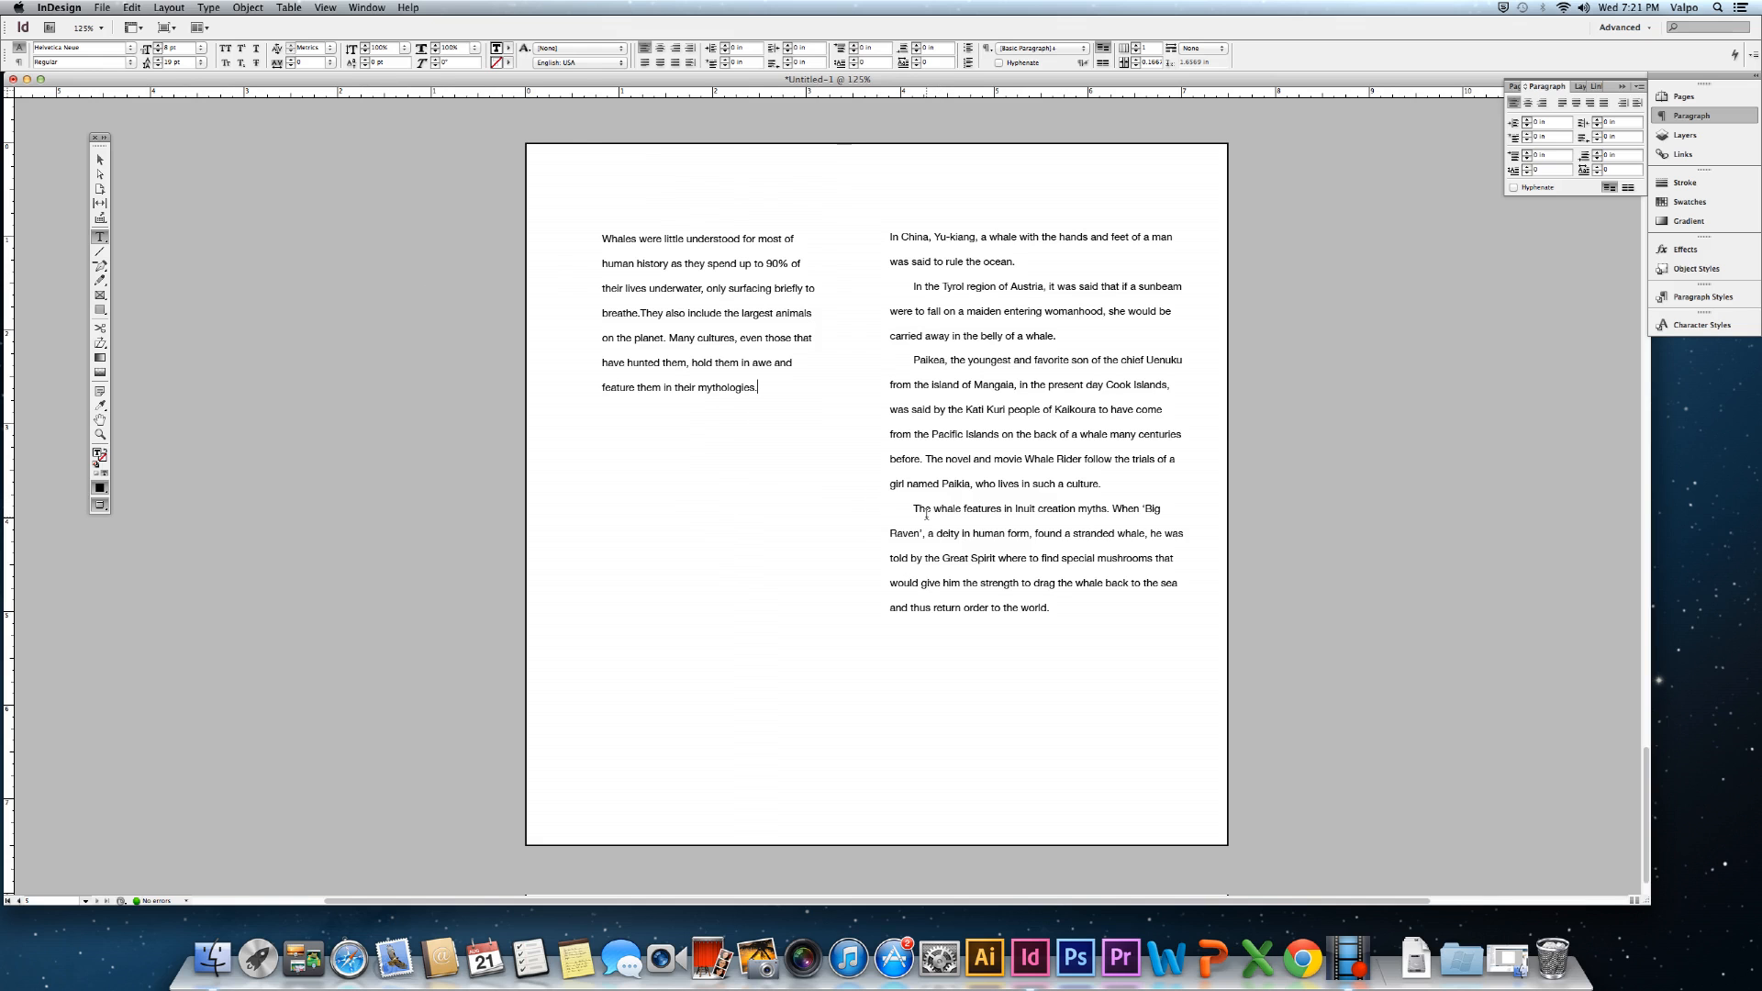
# Move the final Big Raven paragraph into a new text frame lower on the page.
pyautogui.moveTo(906, 507); pyautogui.dragTo(1086, 603)
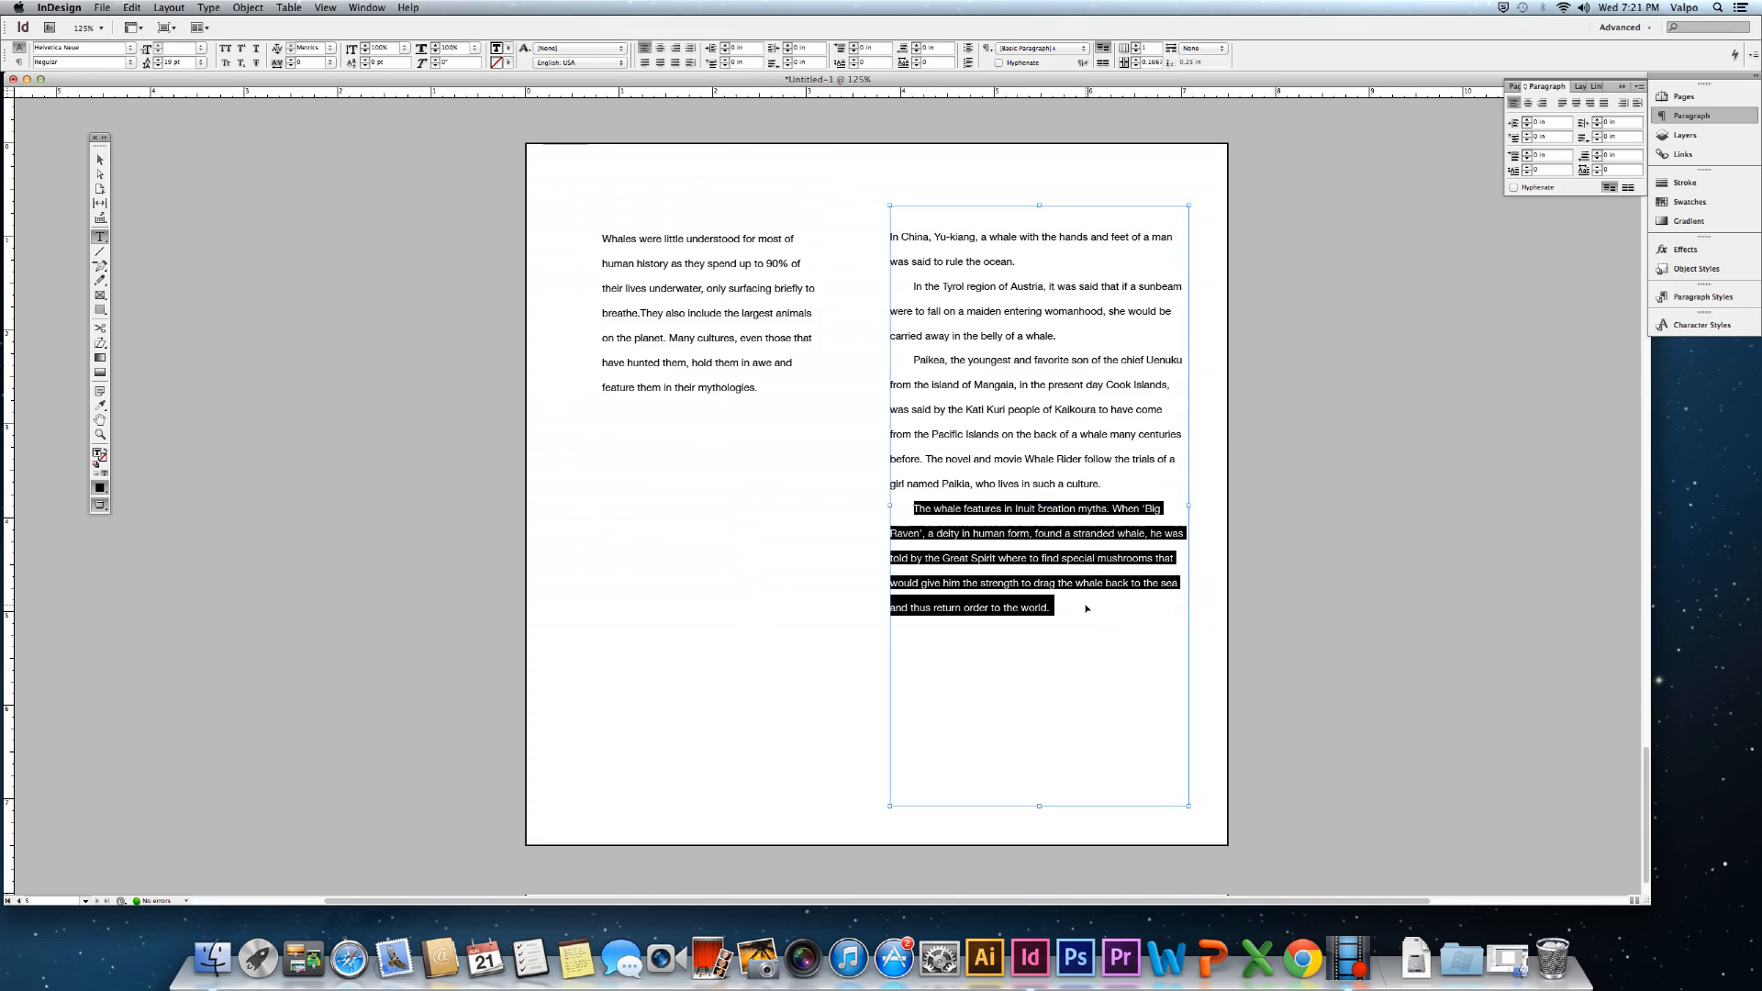
pyautogui.press('BackSpace')
pyautogui.moveTo(670, 667); pyautogui.dragTo(963, 779)
pyautogui.press('super+v')
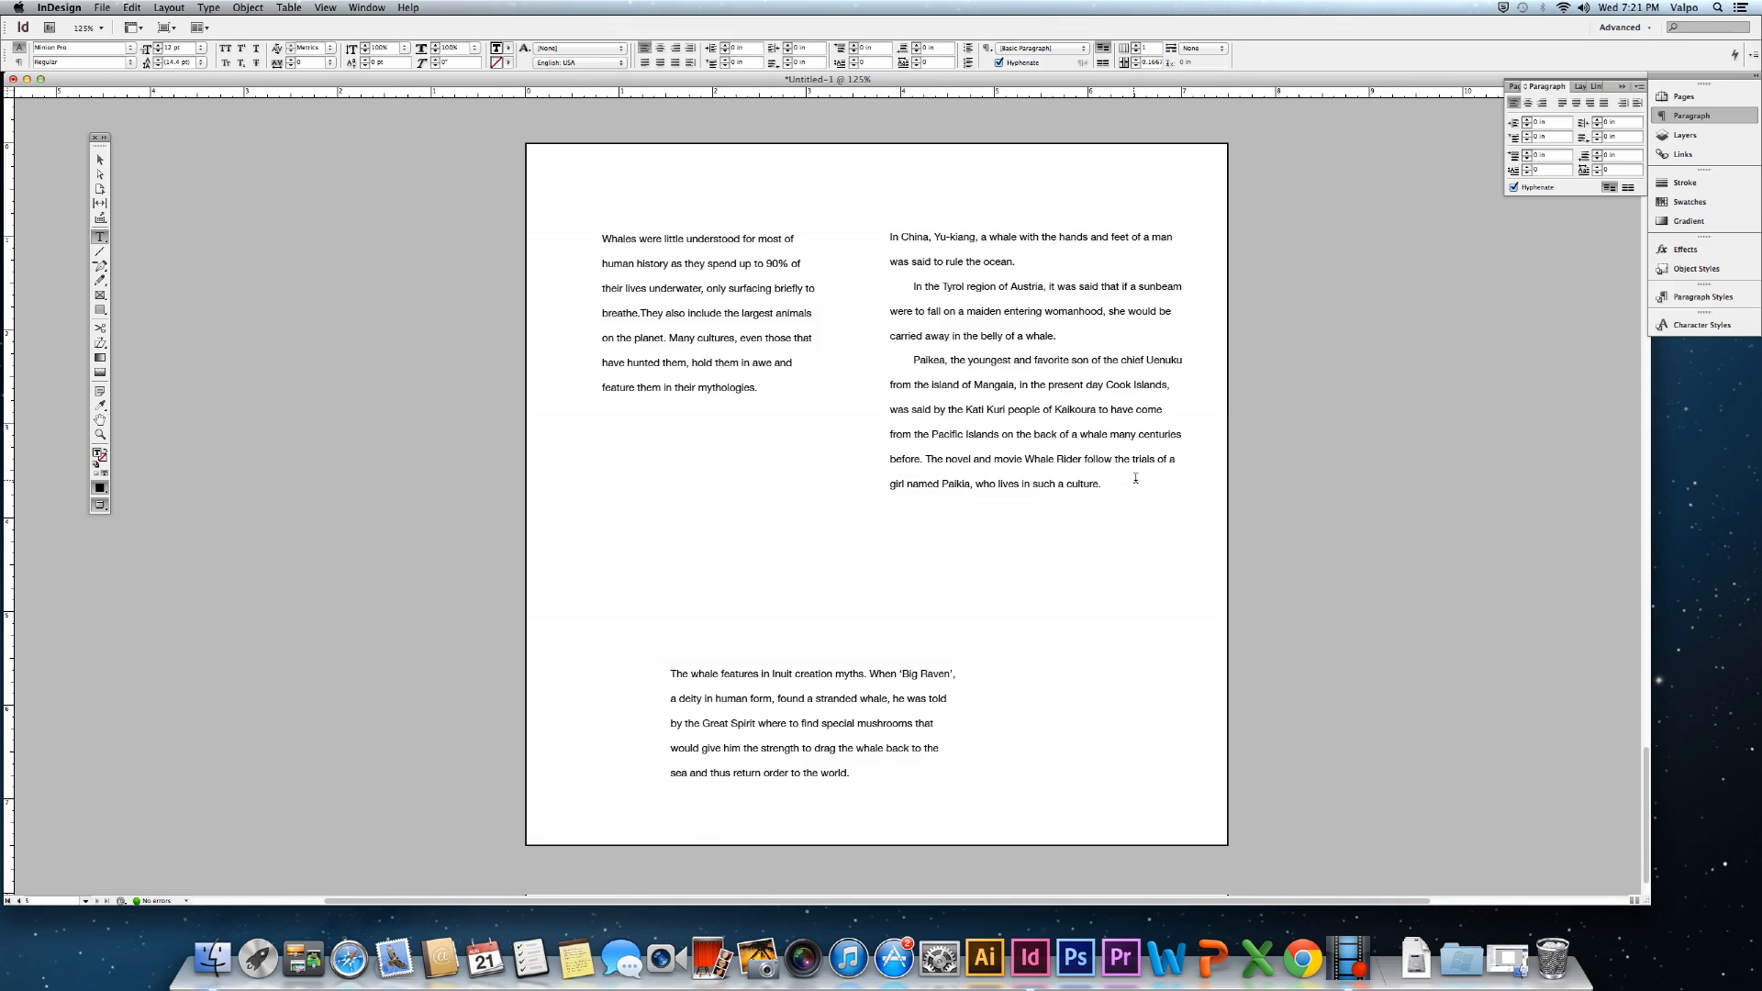
# Show the Info panel for character and word counts and delete the Paikea paragraph.
pyautogui.moveTo(1099, 484); pyautogui.dragTo(889, 389)
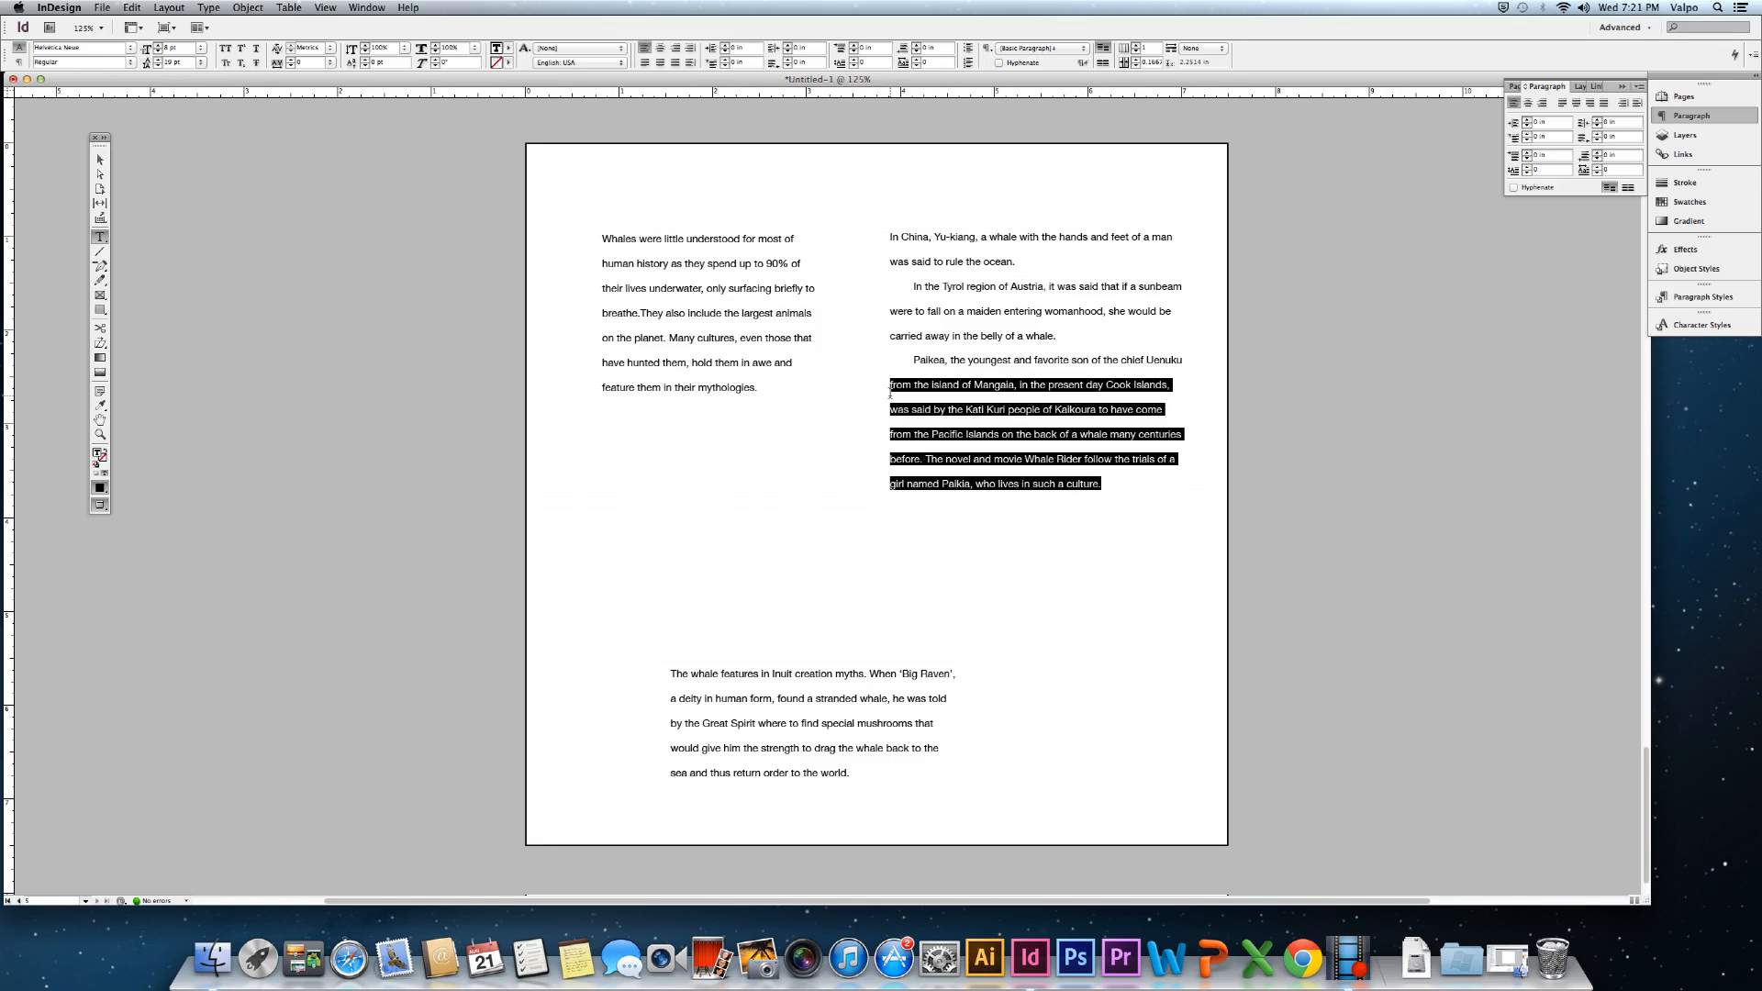
pyautogui.click(366, 7)
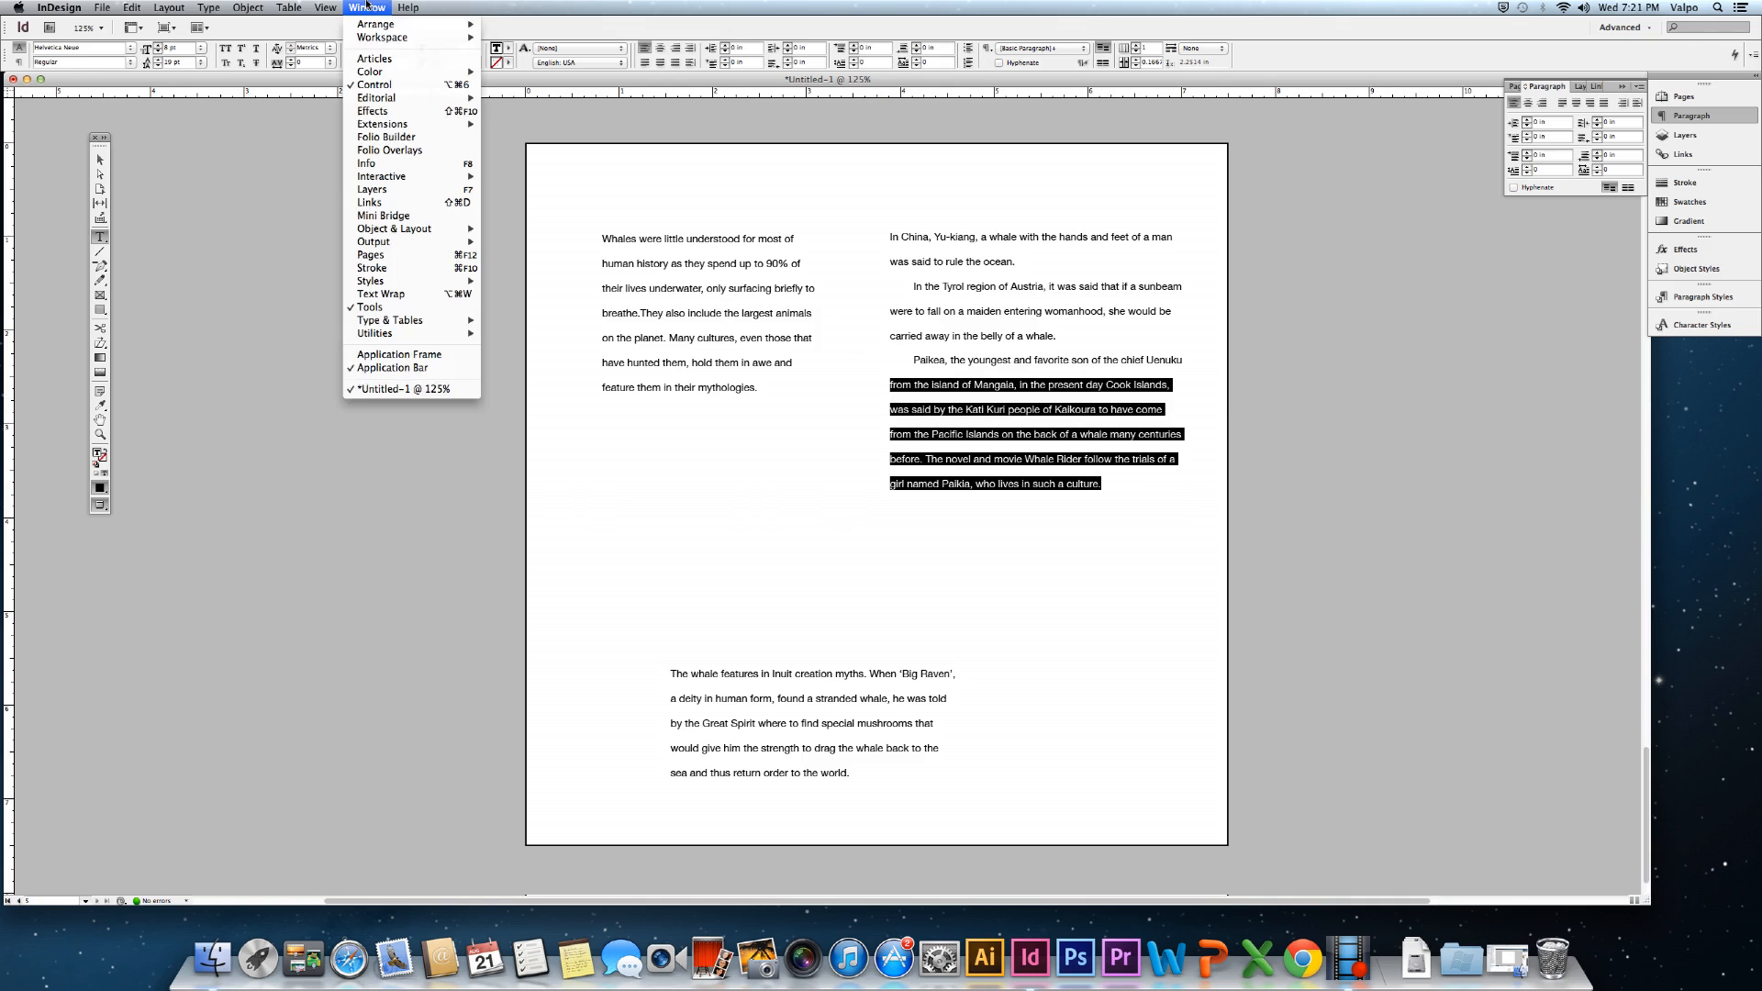
pyautogui.click(366, 163)
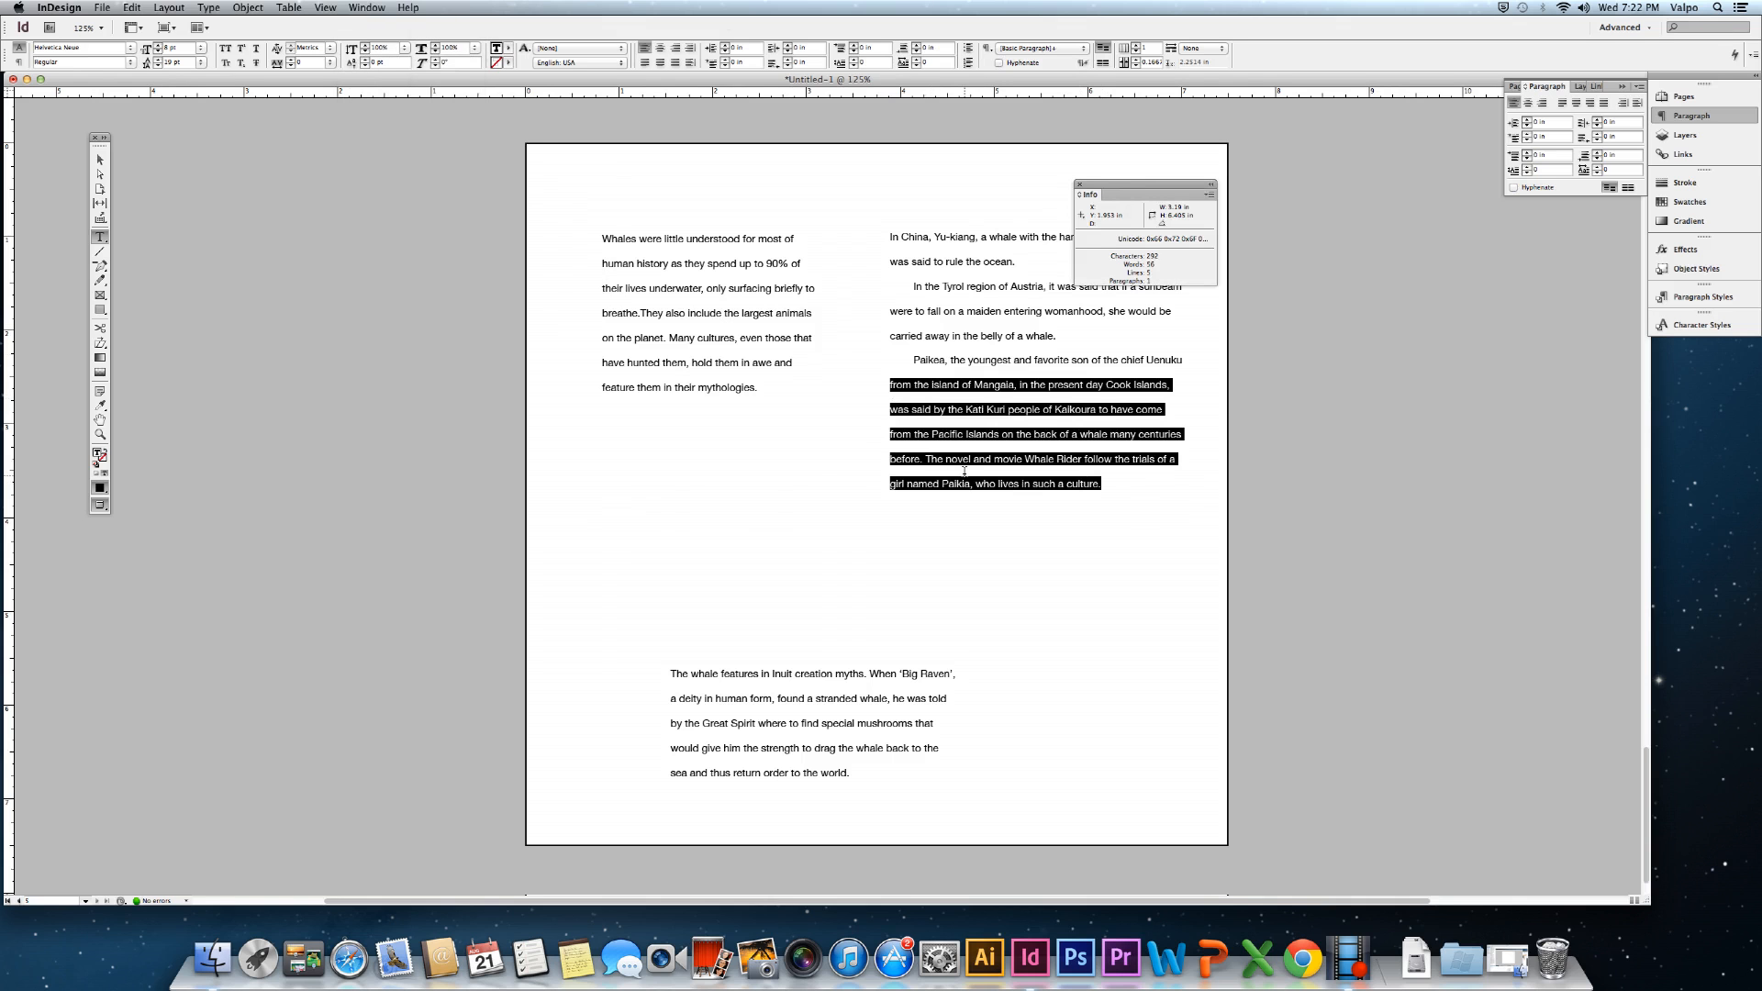
pyautogui.moveTo(1106, 487); pyautogui.dragTo(890, 360)
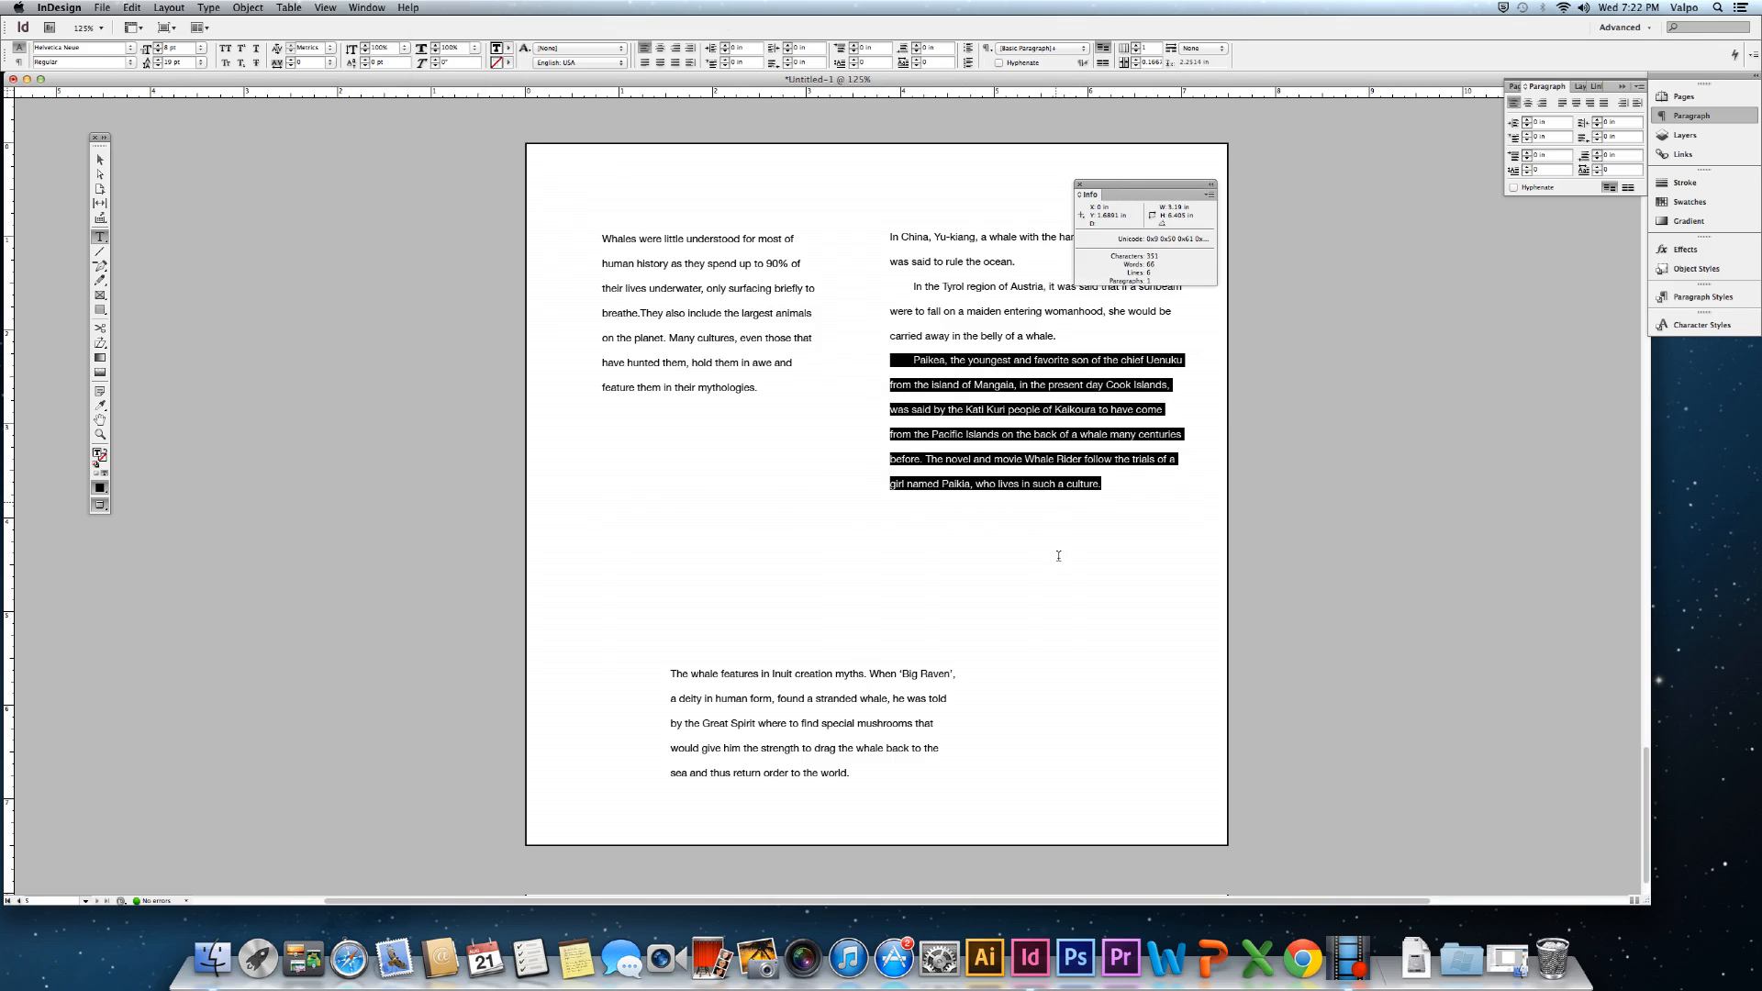
pyautogui.press('BackSpace')
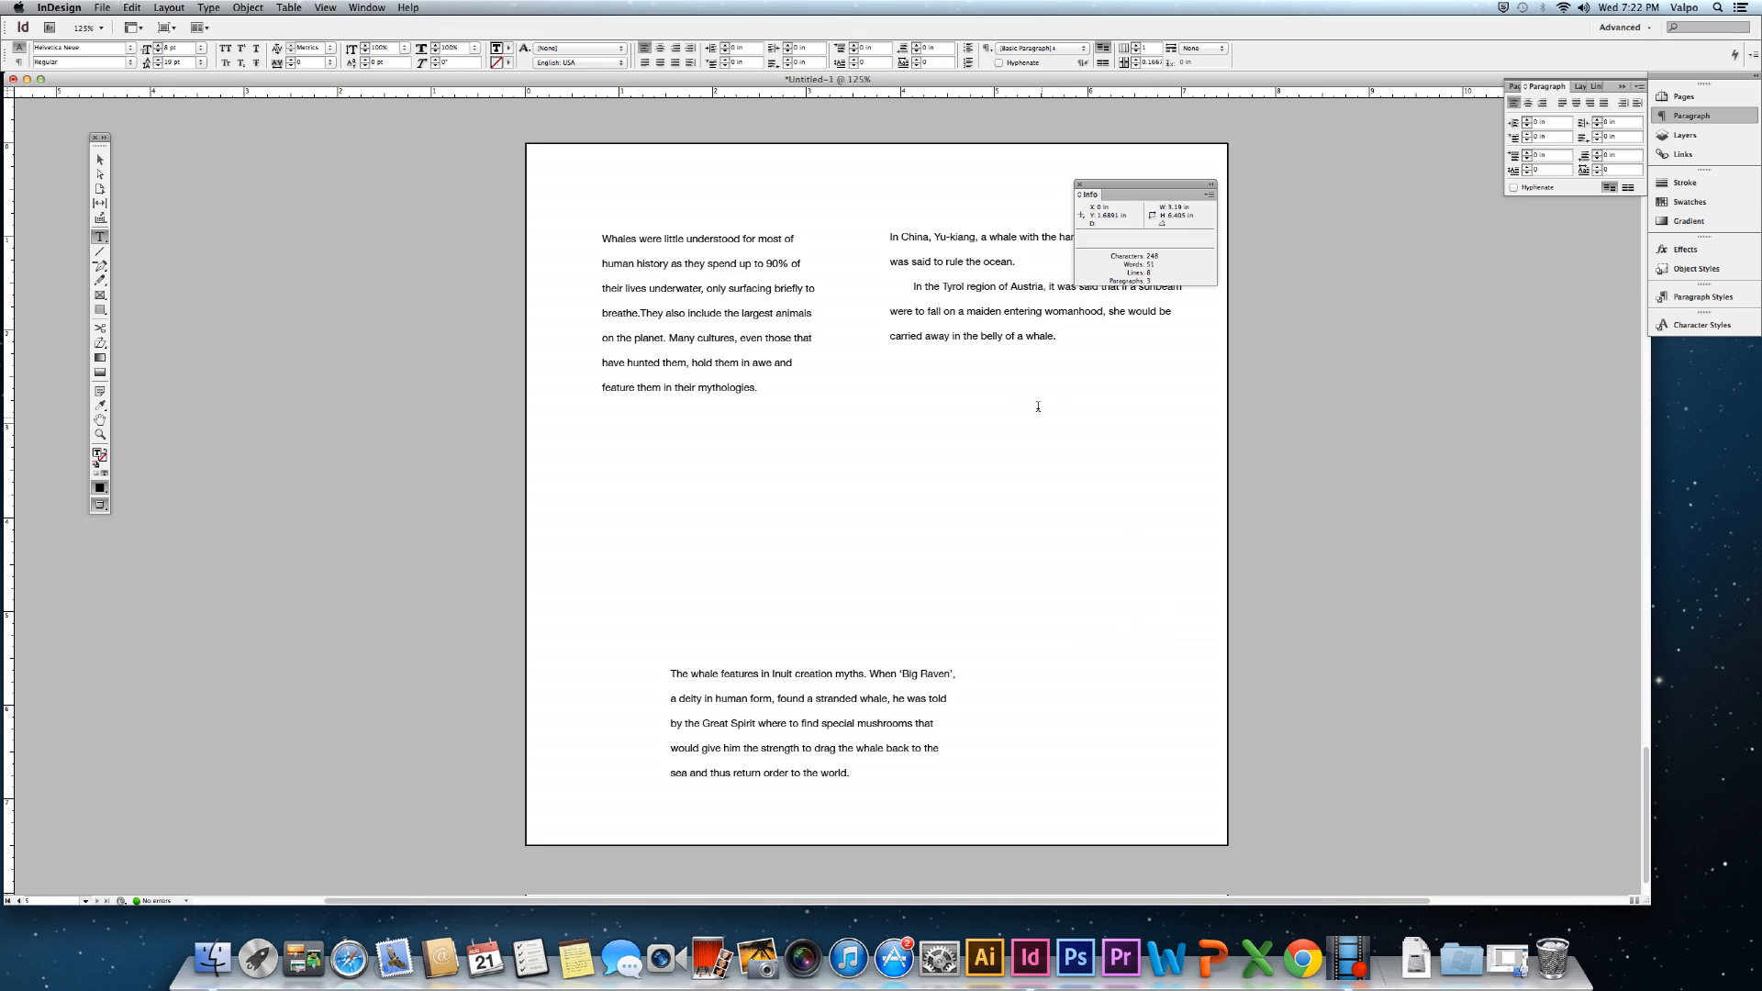
# Check each frame's counts, delete the Tyrol paragraph, and move the Info panel off the page.
pyautogui.moveTo(767, 376); pyautogui.dragTo(551, 232)
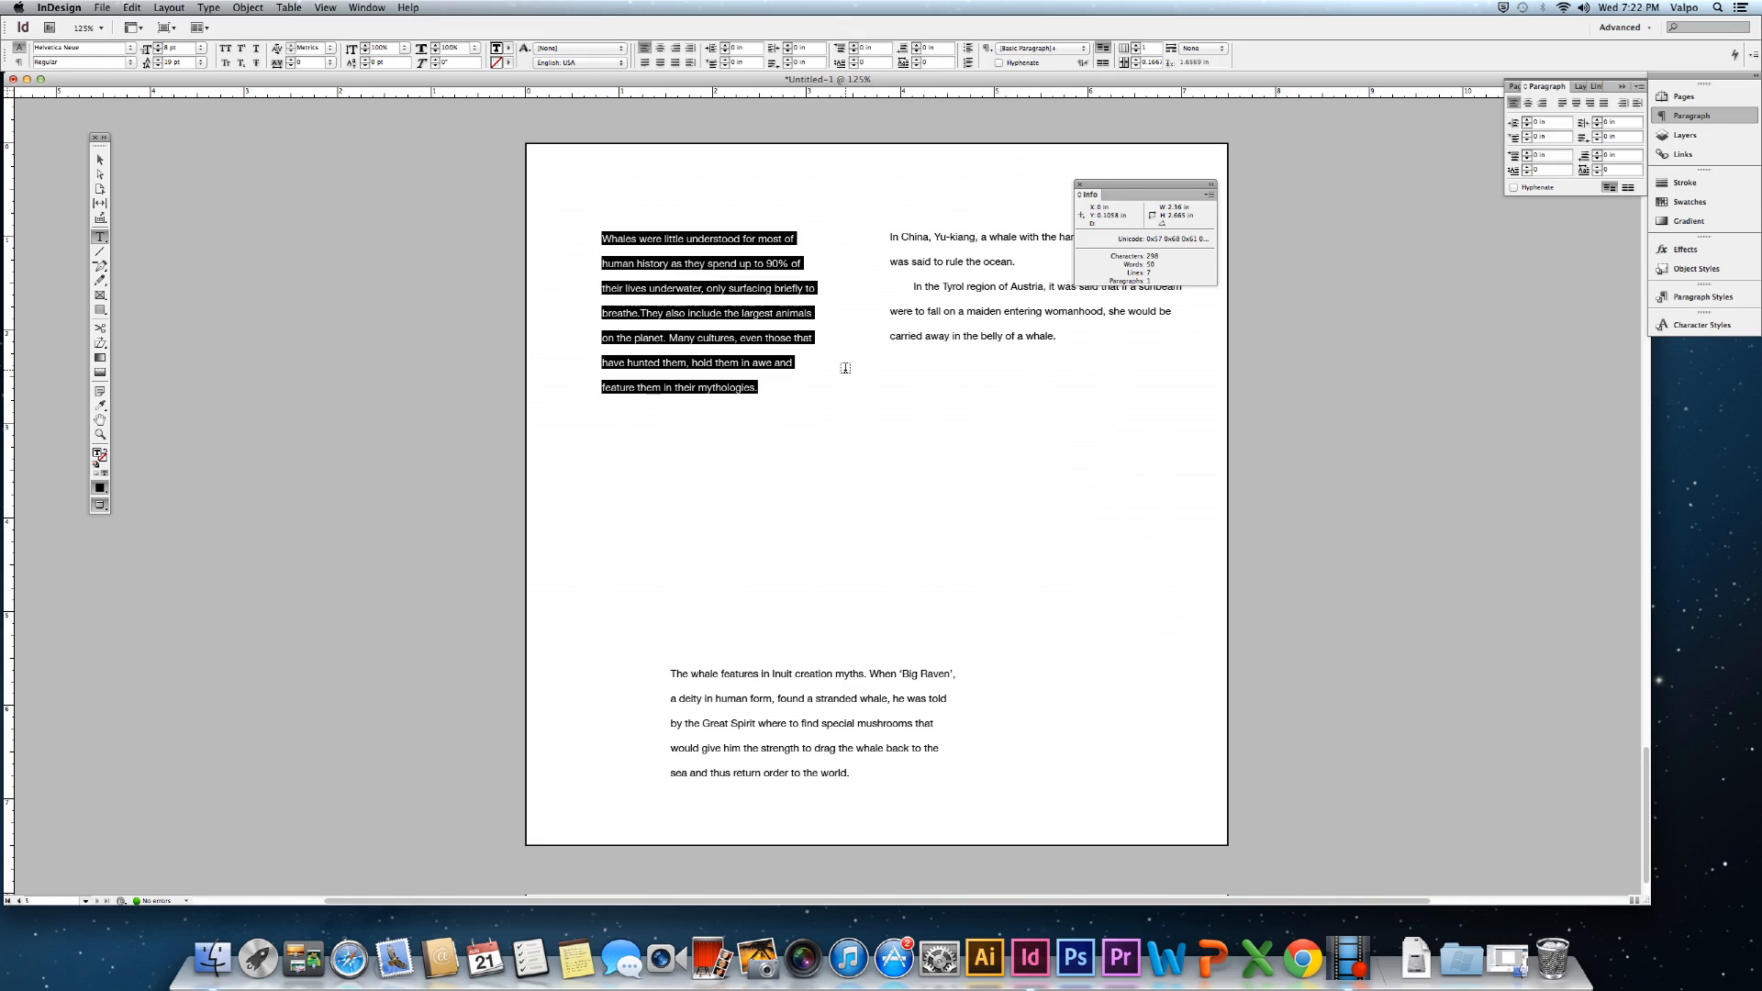
pyautogui.moveTo(1059, 337); pyautogui.dragTo(838, 224)
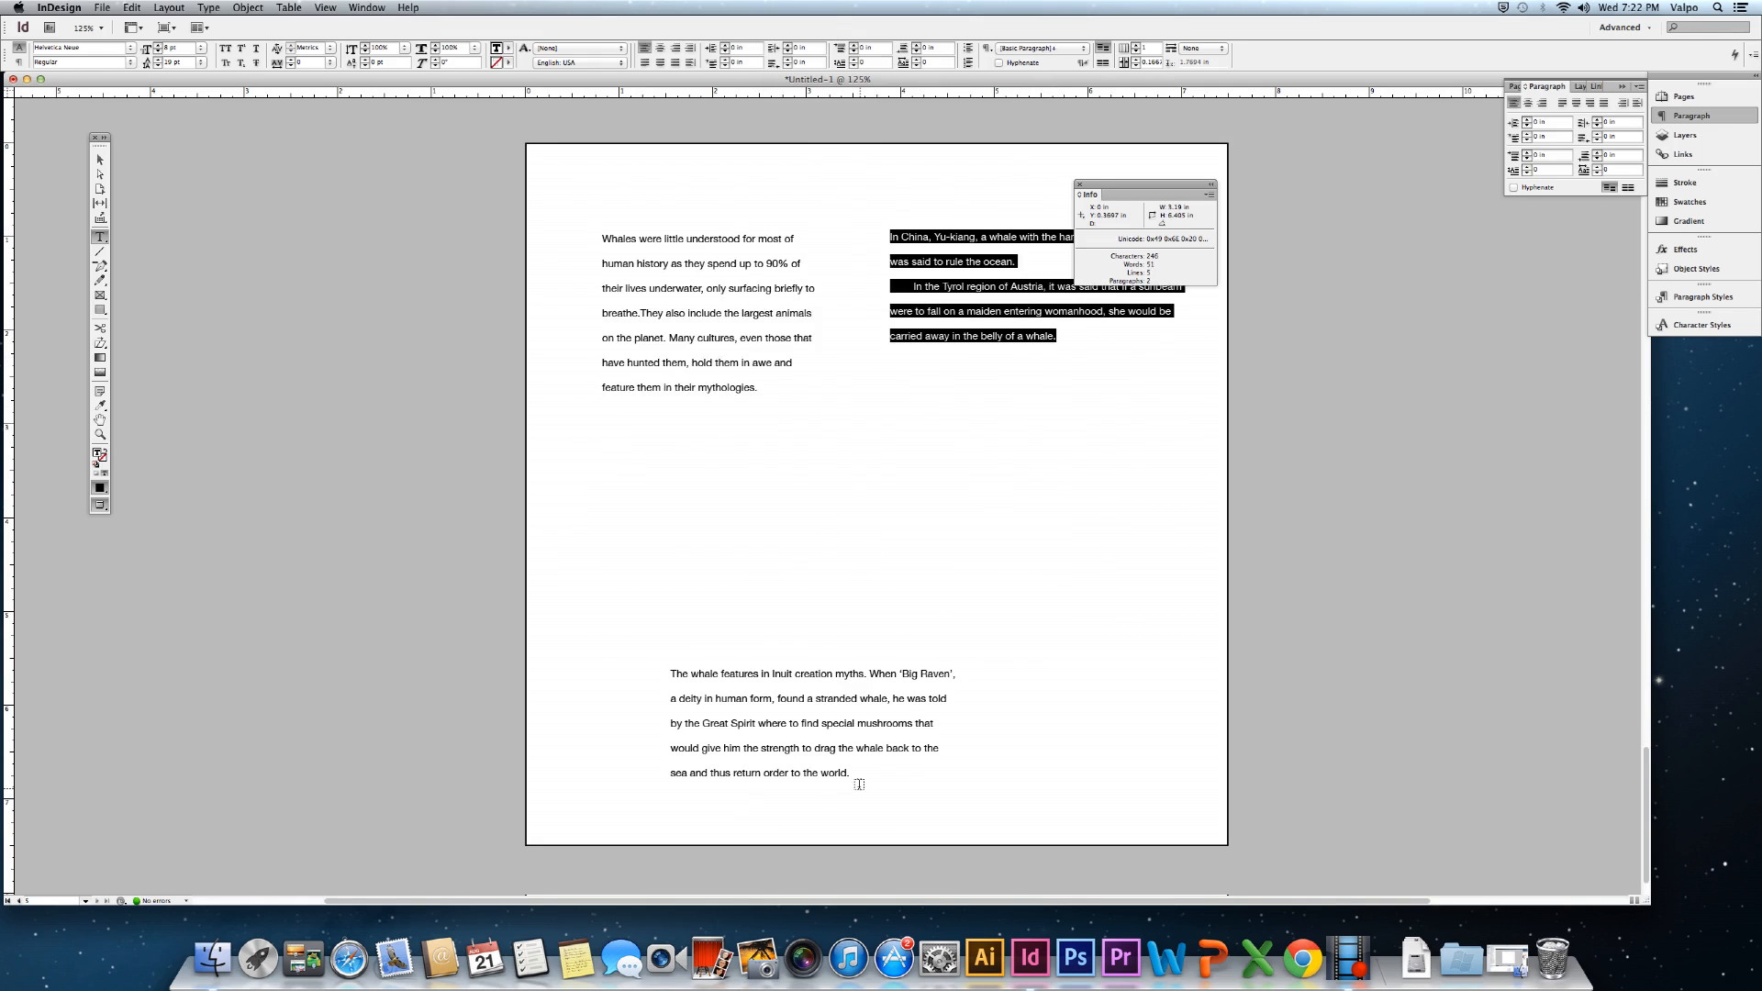
pyautogui.moveTo(846, 773); pyautogui.dragTo(648, 673)
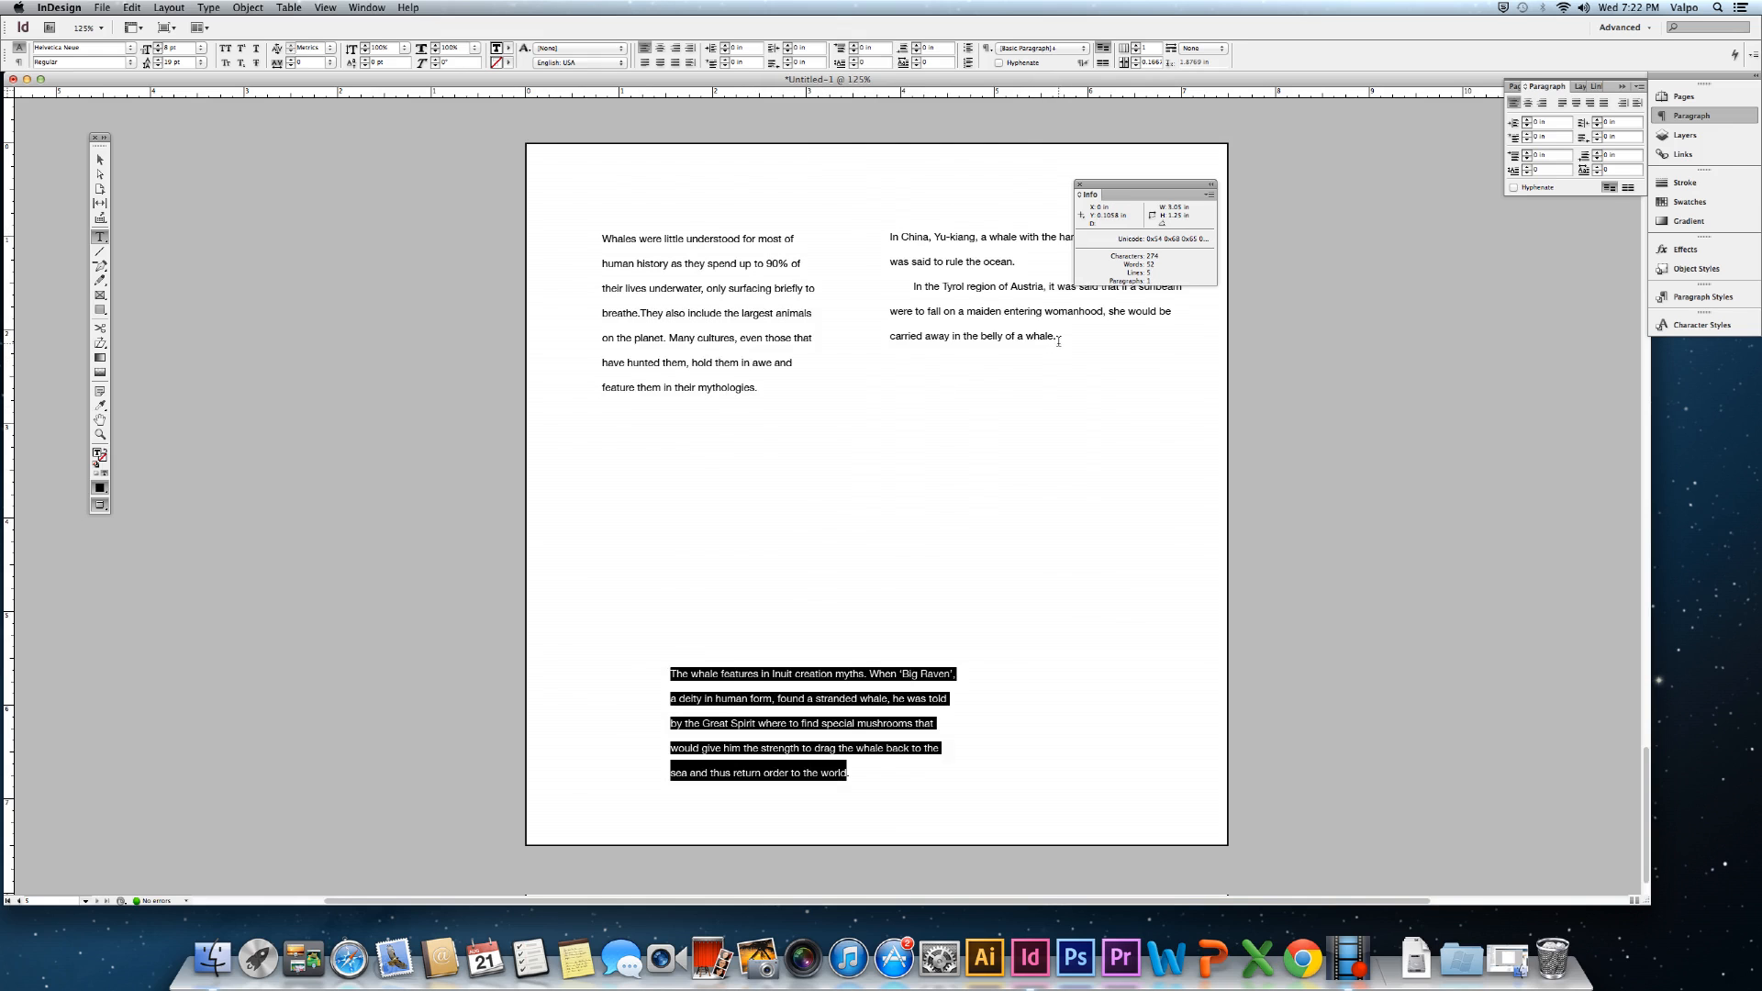
pyautogui.moveTo(1059, 337); pyautogui.dragTo(868, 281)
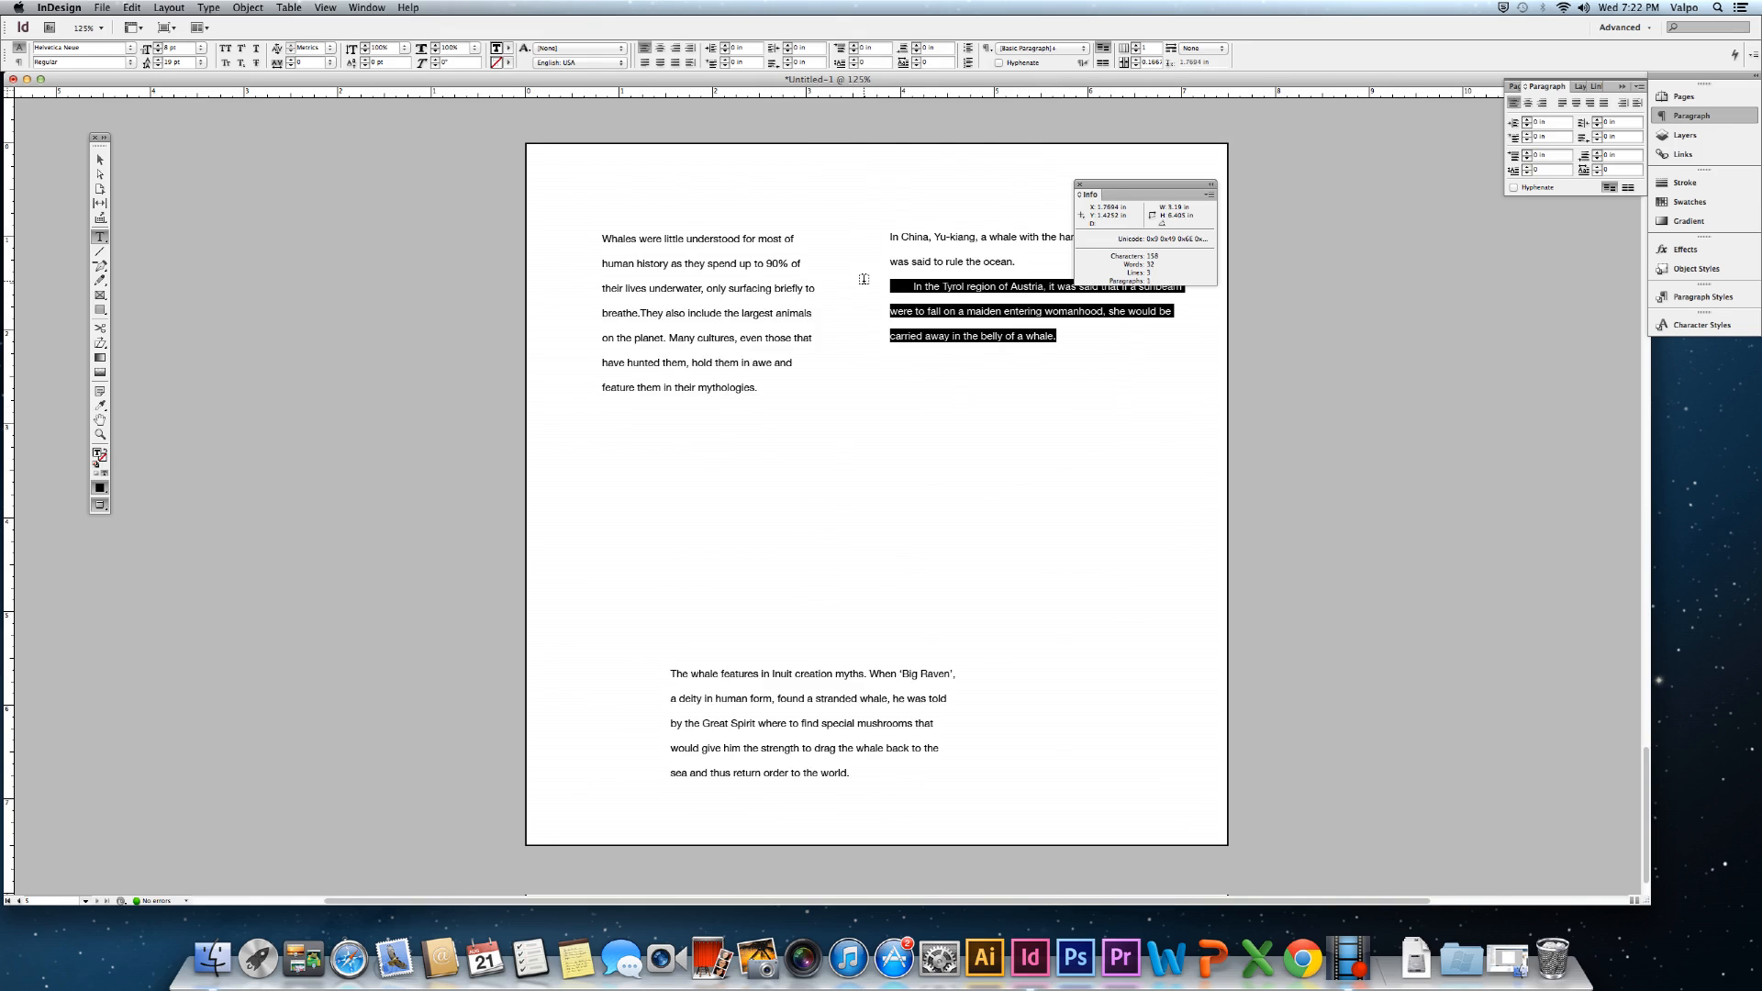
pyautogui.press('BackSpace')
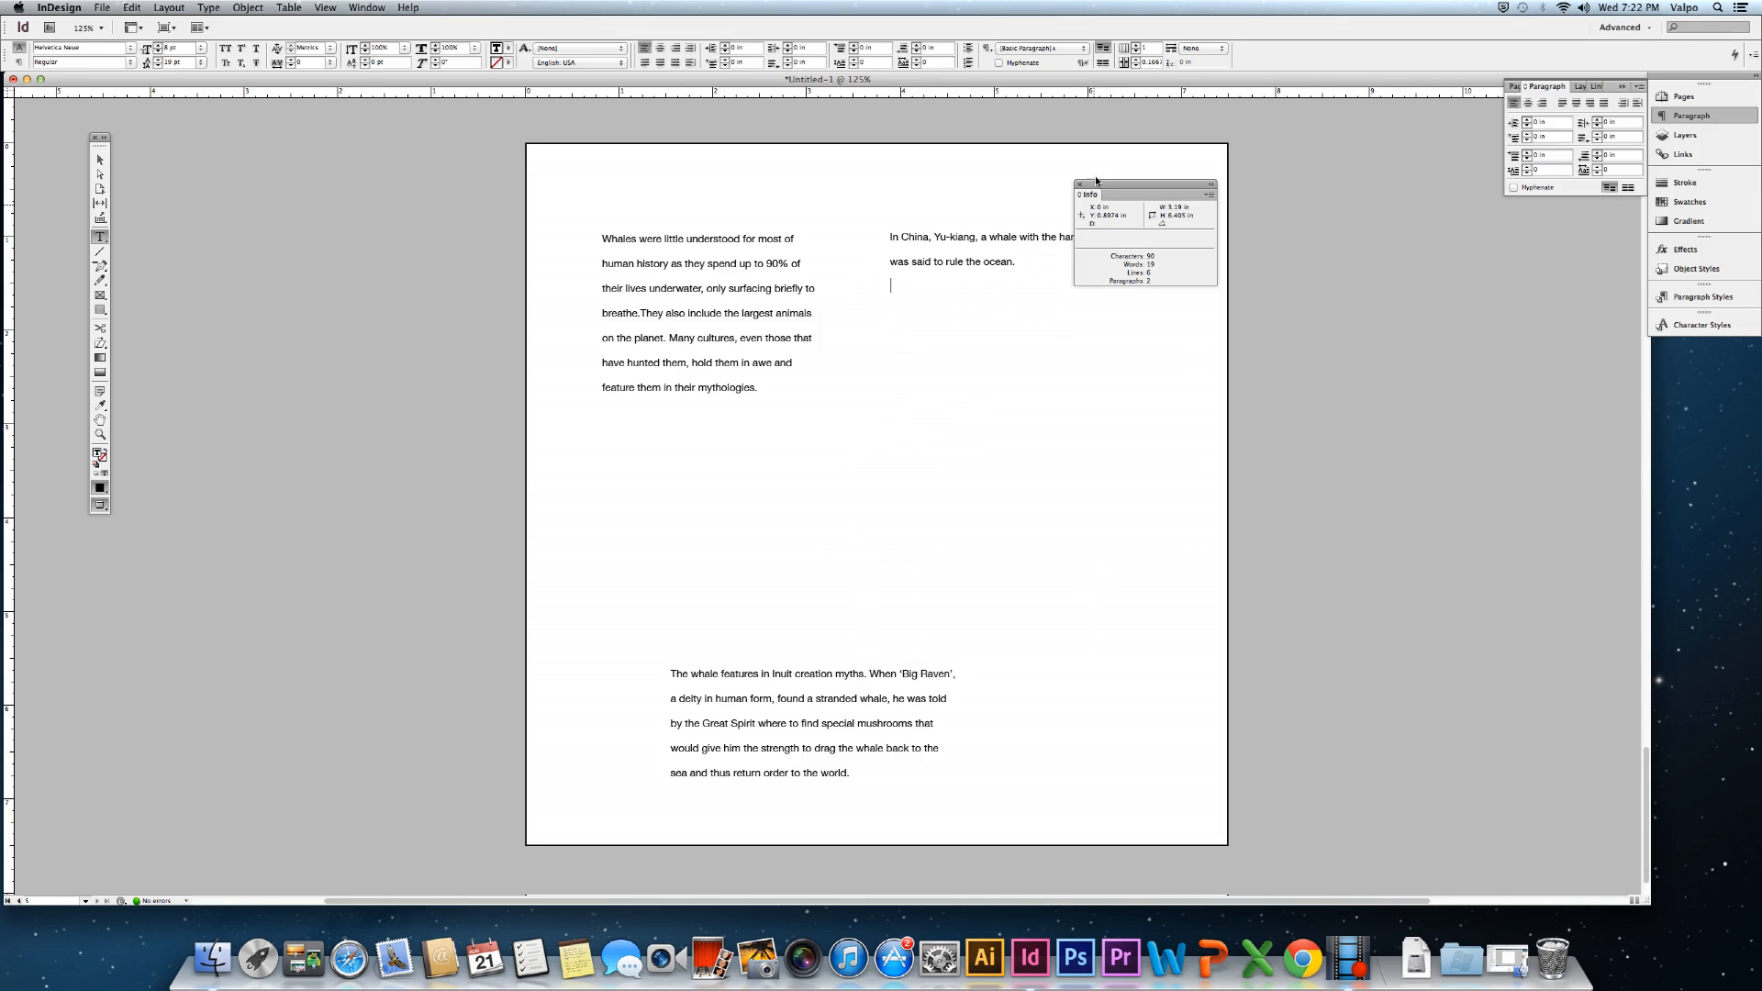
pyautogui.moveTo(1097, 188); pyautogui.dragTo(1315, 201)
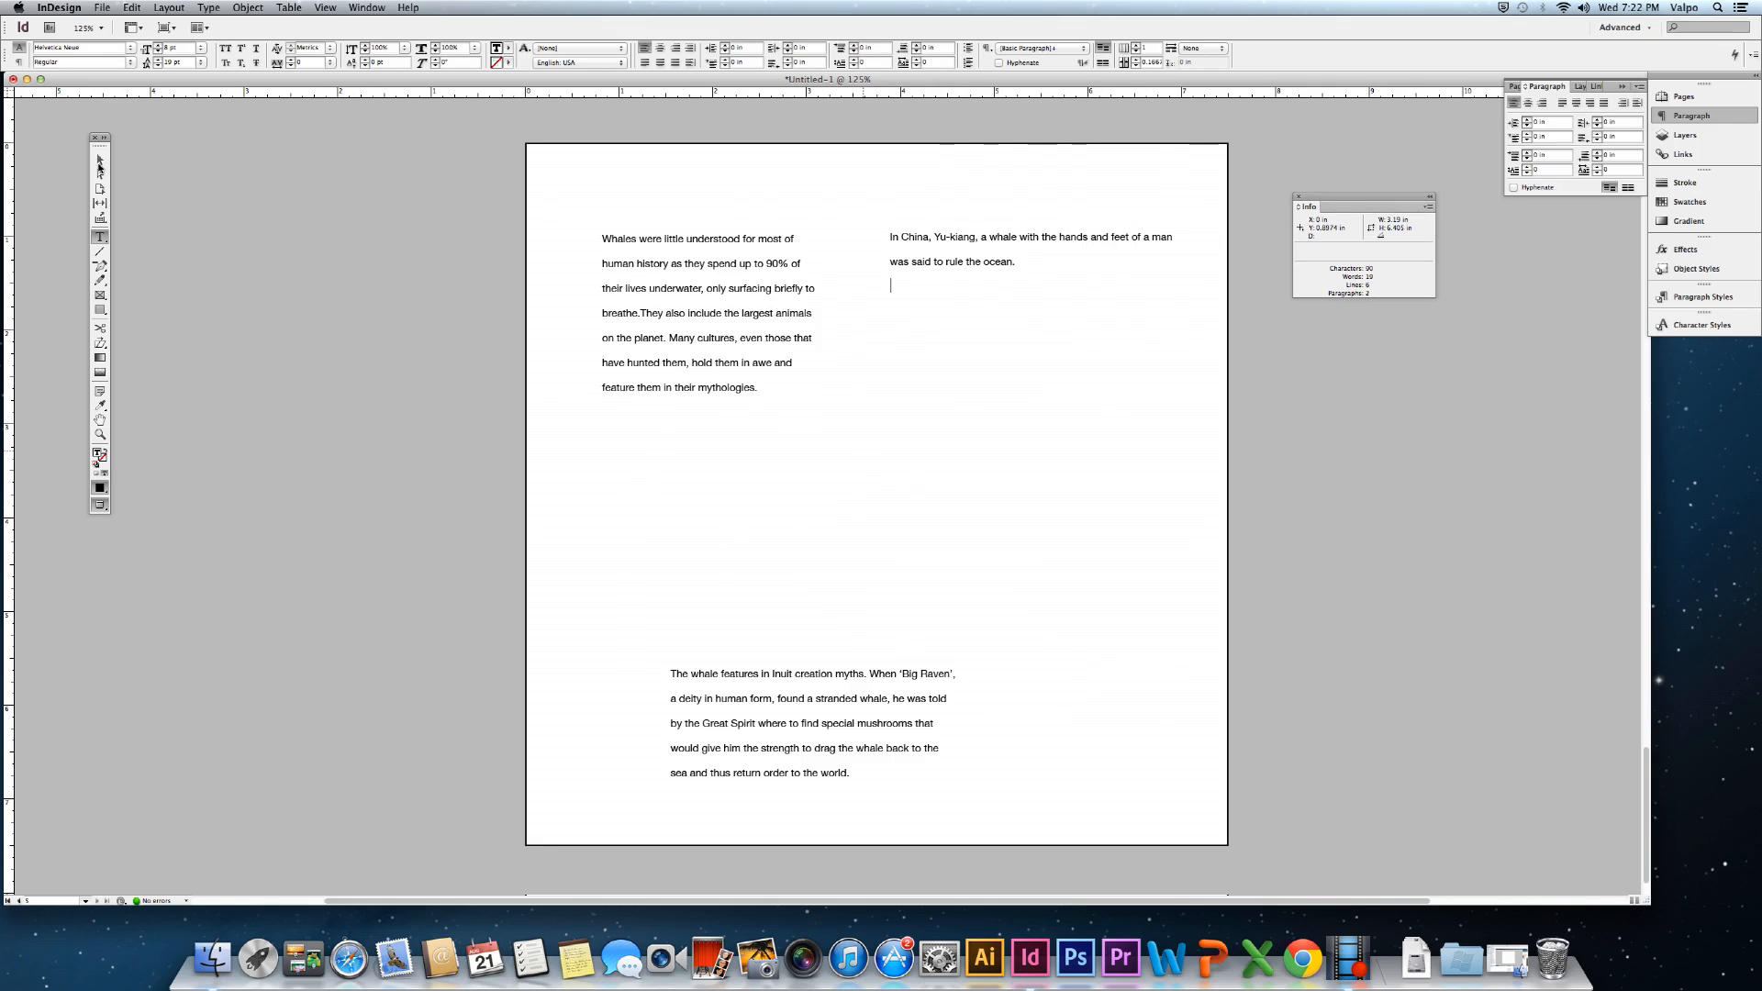
# Shrink the right frame to its two lines, move the Whales frame toward mid-page, and select 'Whales…breathe.'.
pyautogui.click(100, 165)
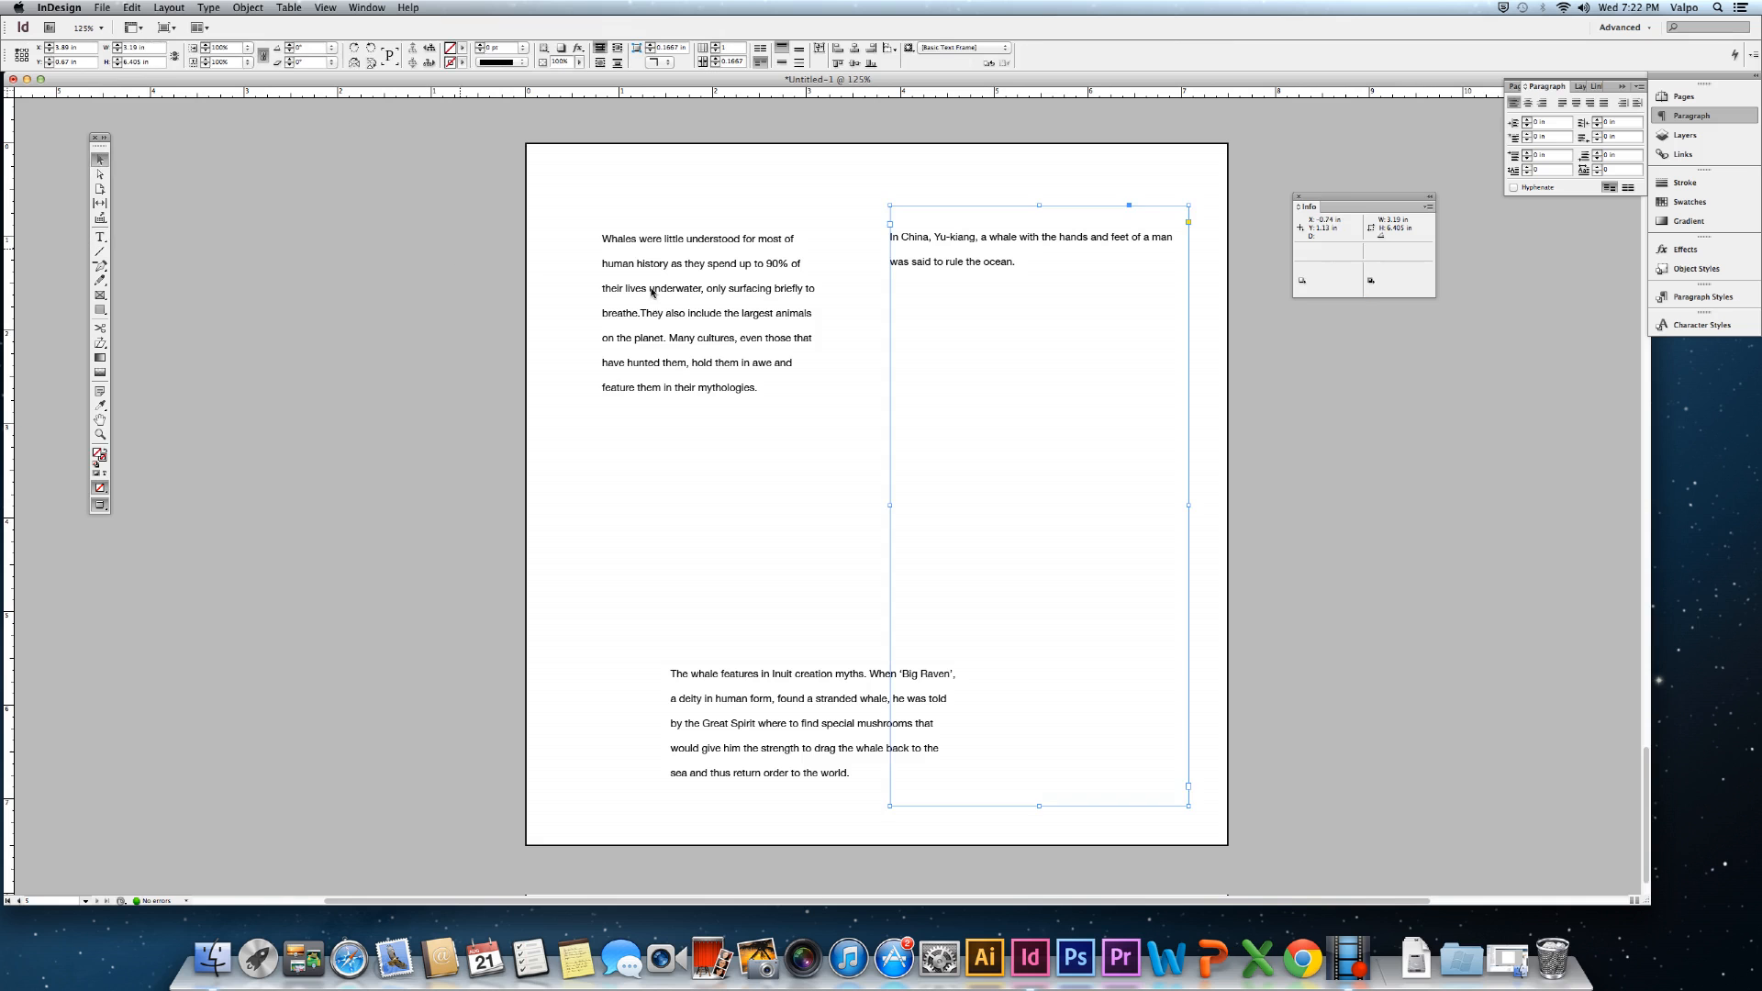
pyautogui.moveTo(1039, 806); pyautogui.dragTo(975, 321)
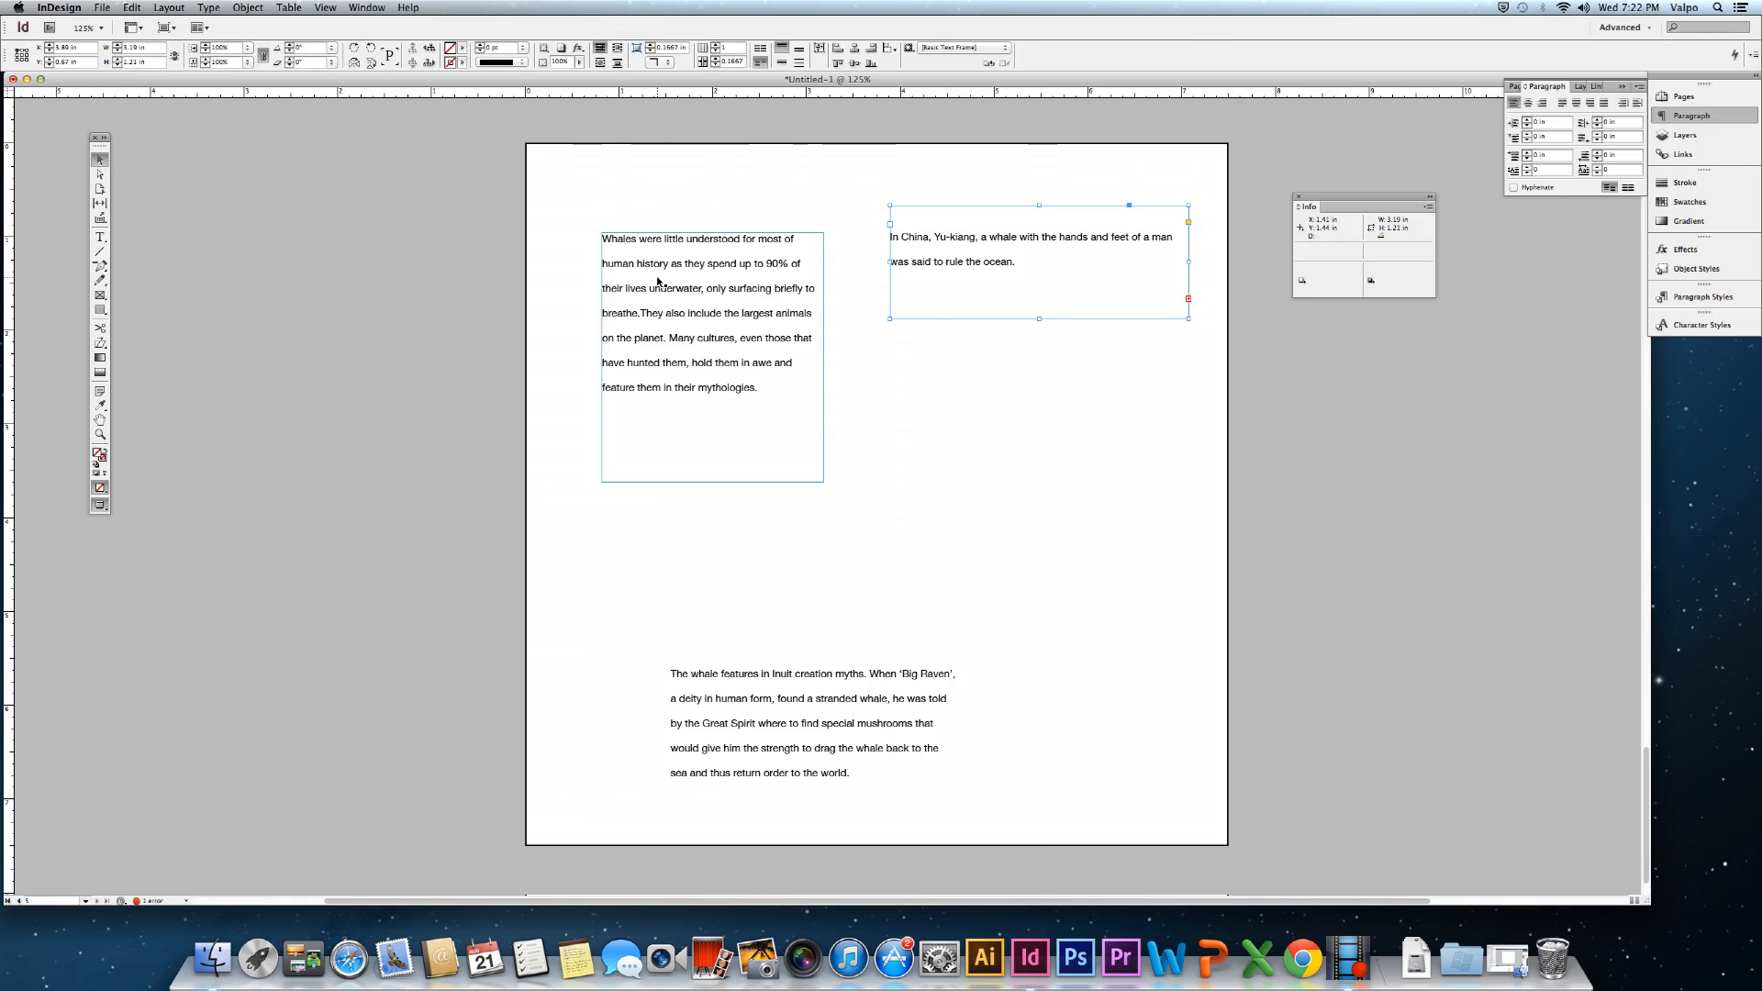
pyautogui.moveTo(658, 280); pyautogui.dragTo(675, 329)
pyautogui.moveTo(736, 383); pyautogui.dragTo(760, 459)
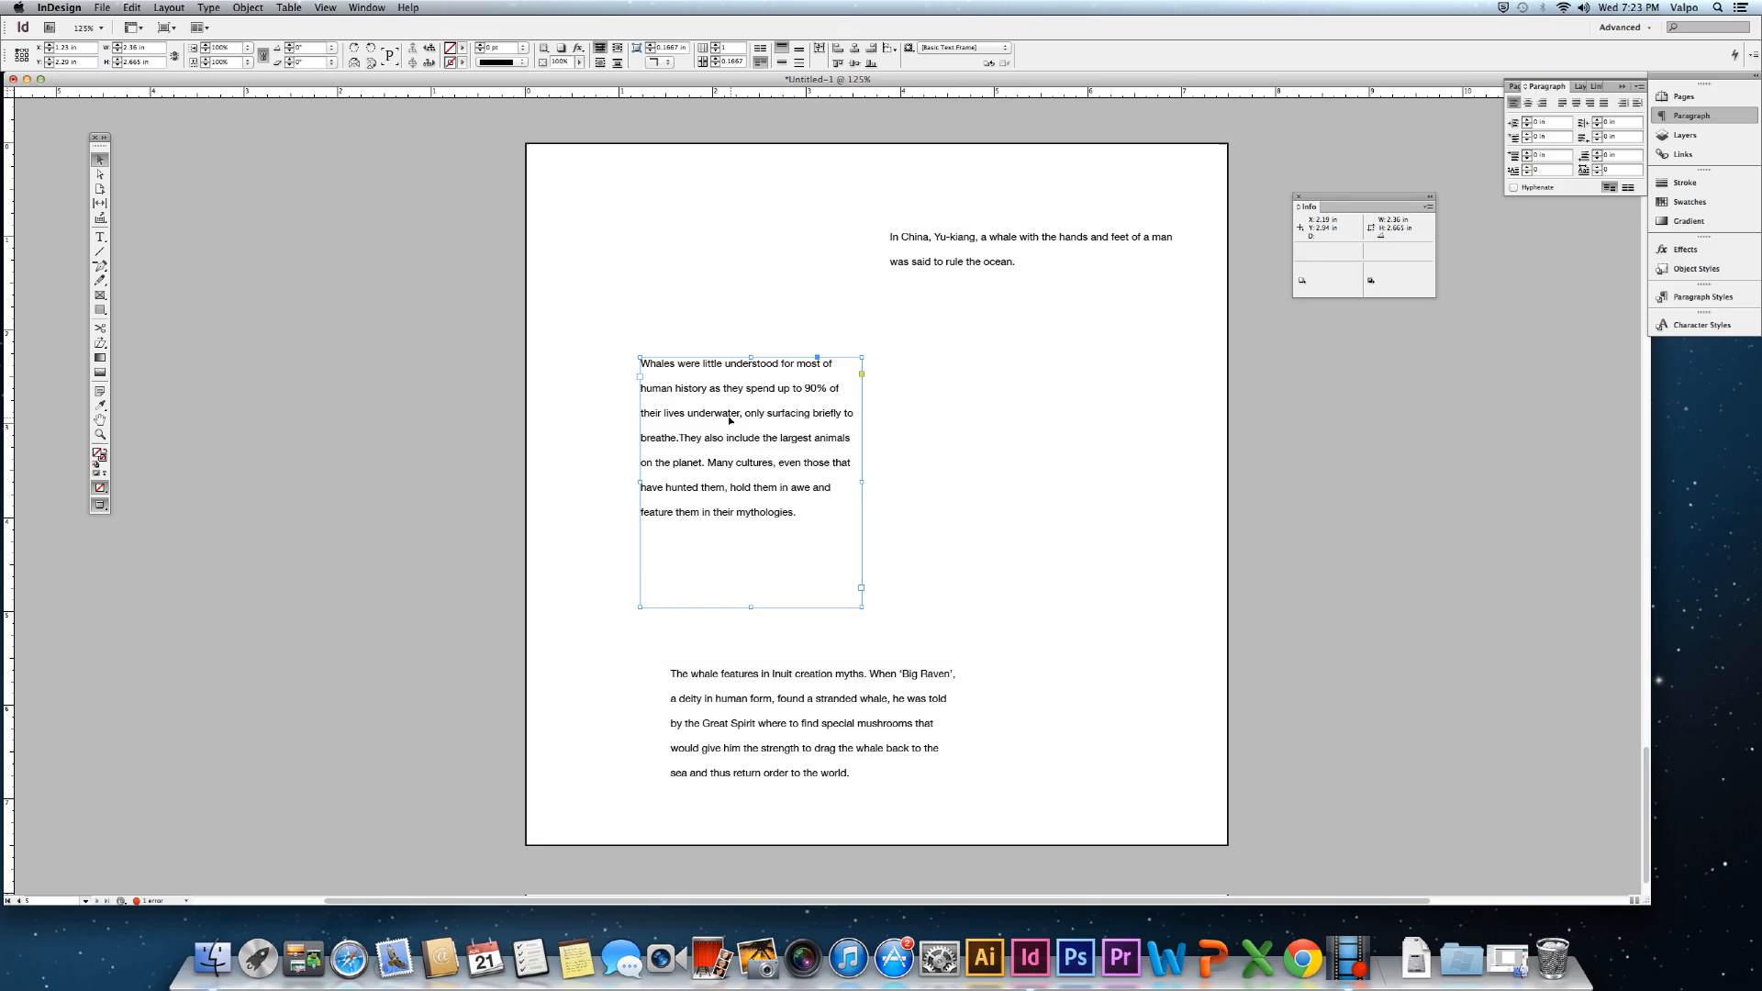
pyautogui.click(100, 237)
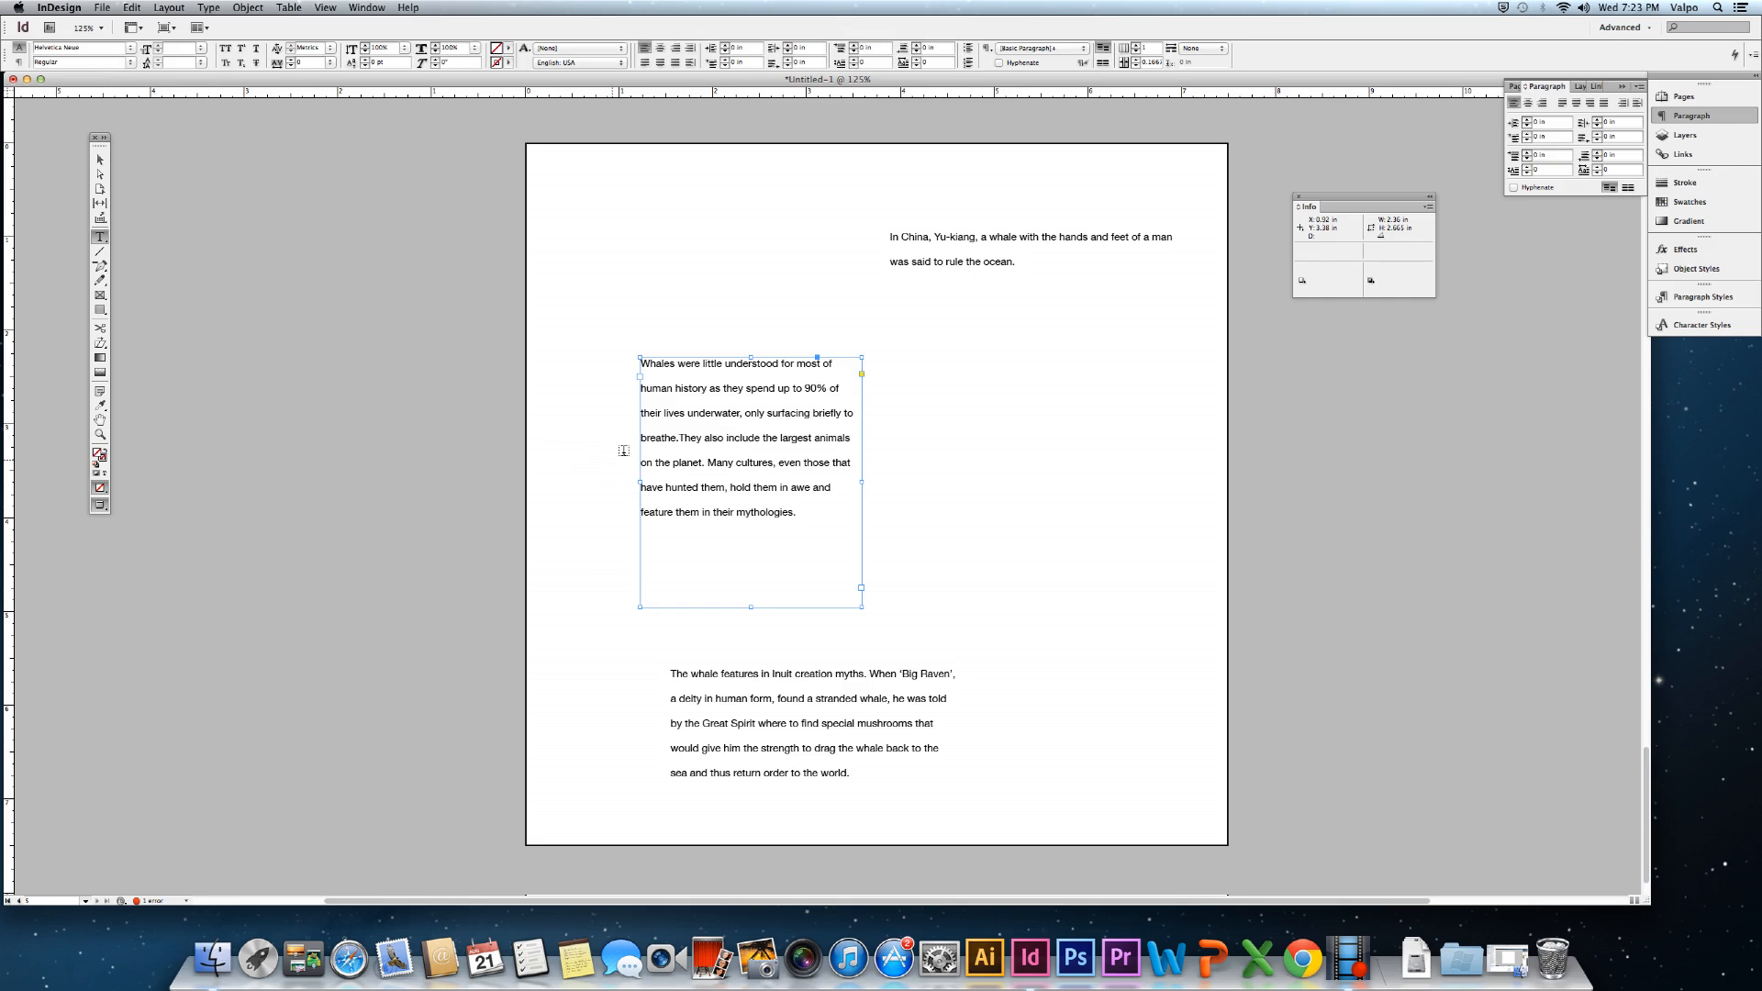
pyautogui.moveTo(678, 438); pyautogui.dragTo(595, 334)
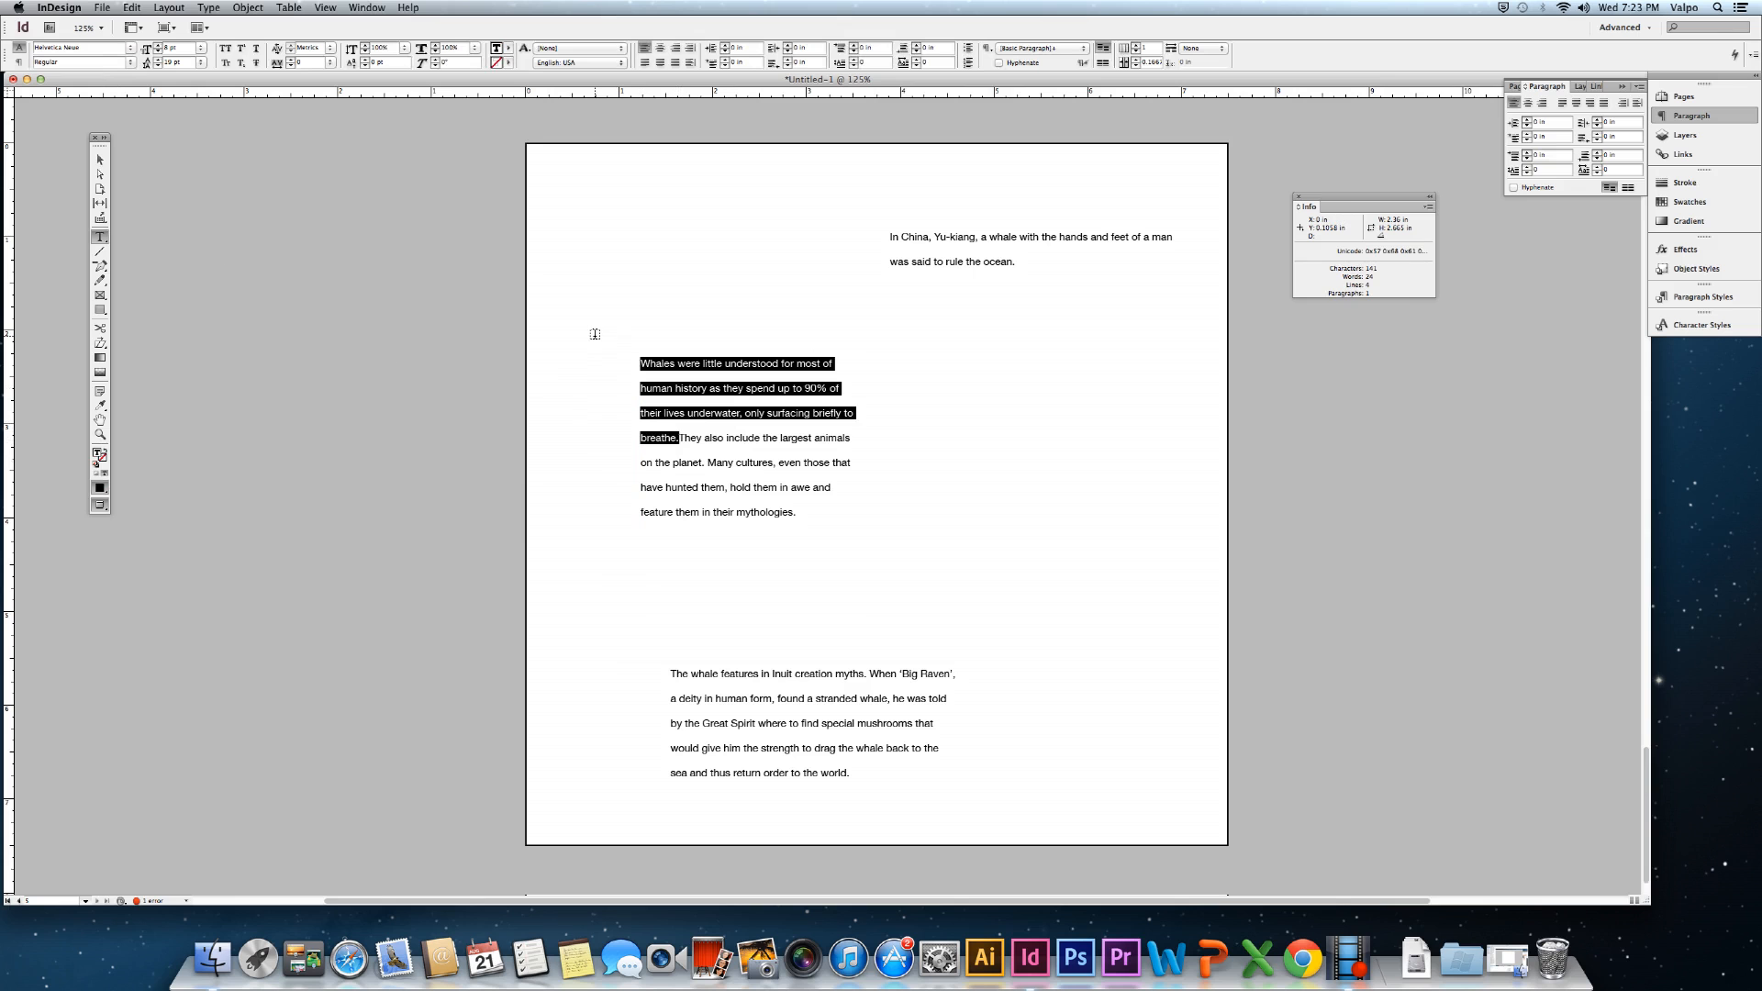
# Cut the 'Whales…breathe.' sentences and paste them into a new frame above the paragraph.
pyautogui.press('cmd+x')
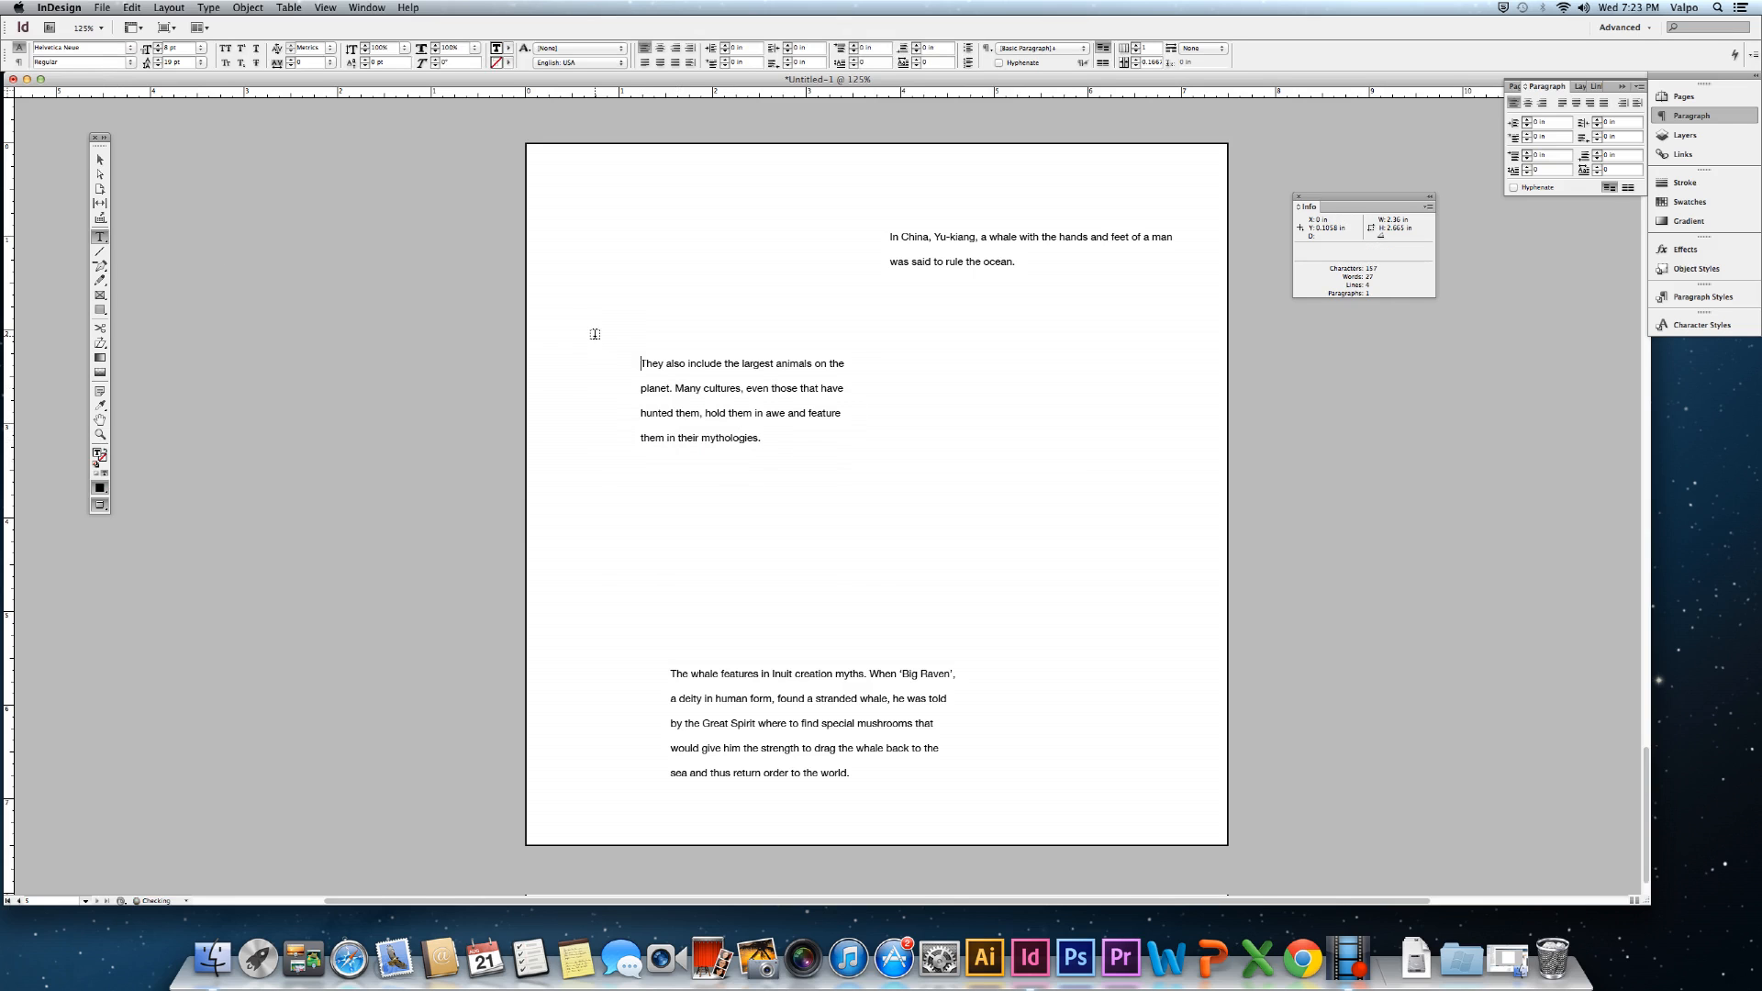
pyautogui.moveTo(611, 249); pyautogui.dragTo(854, 314)
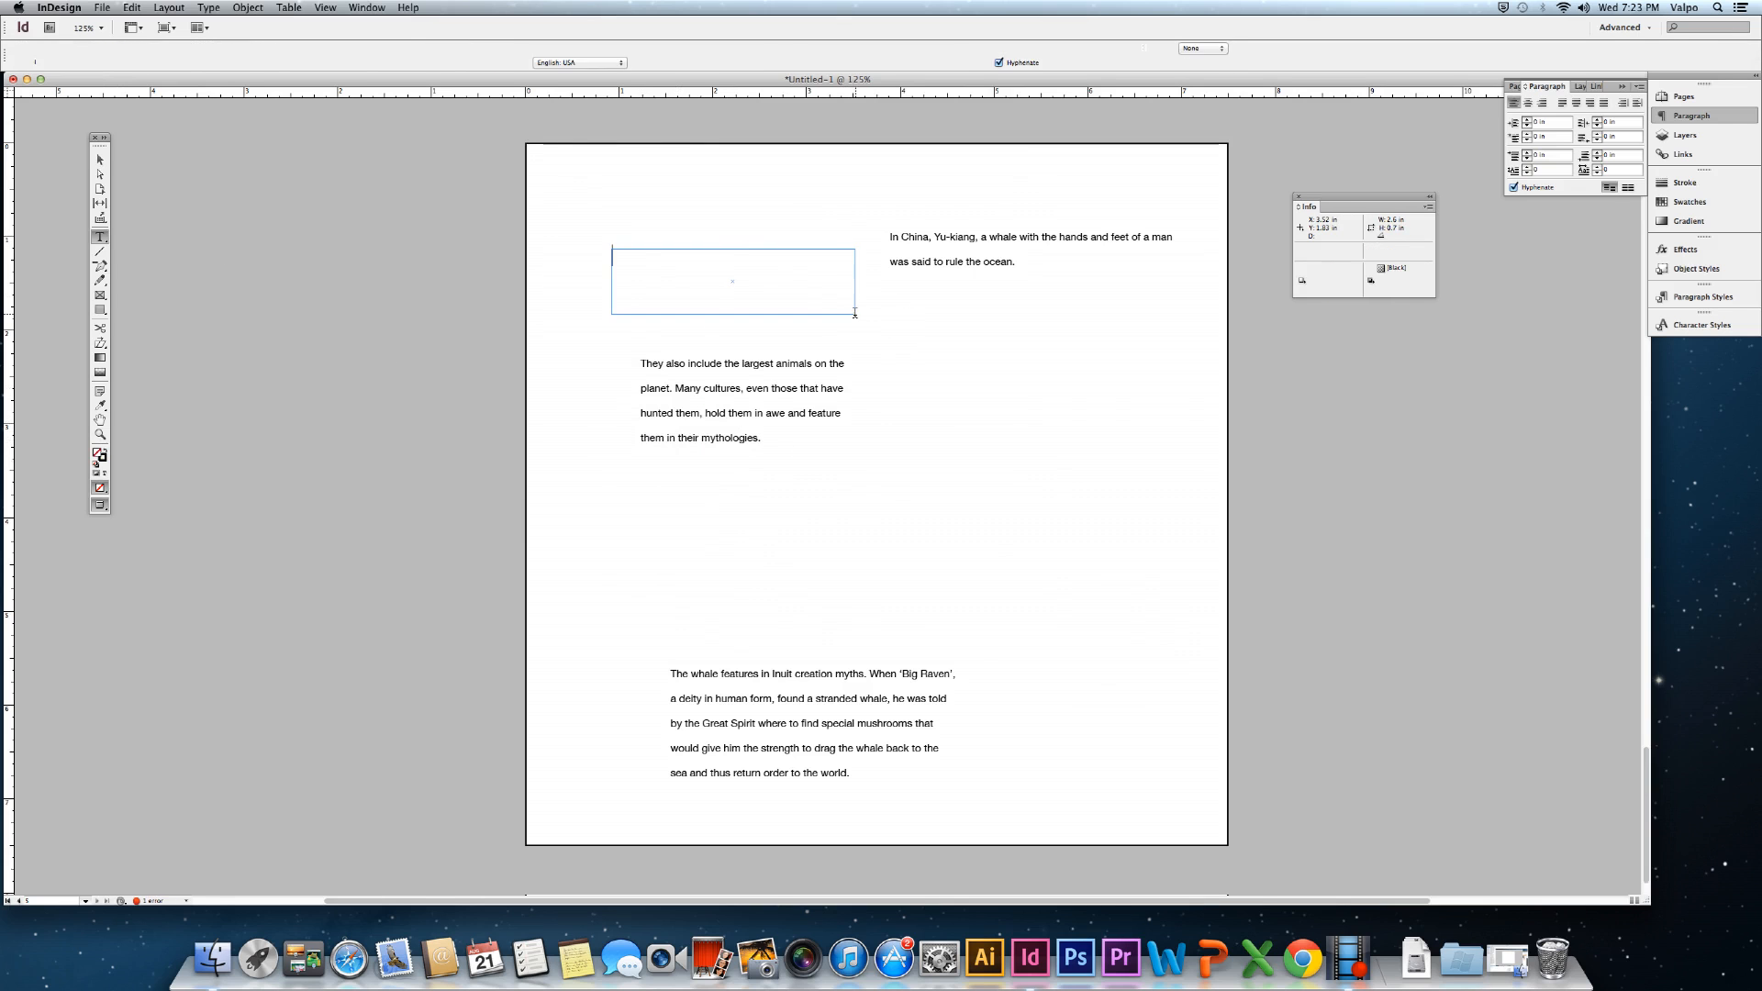
pyautogui.press('cmd+v')
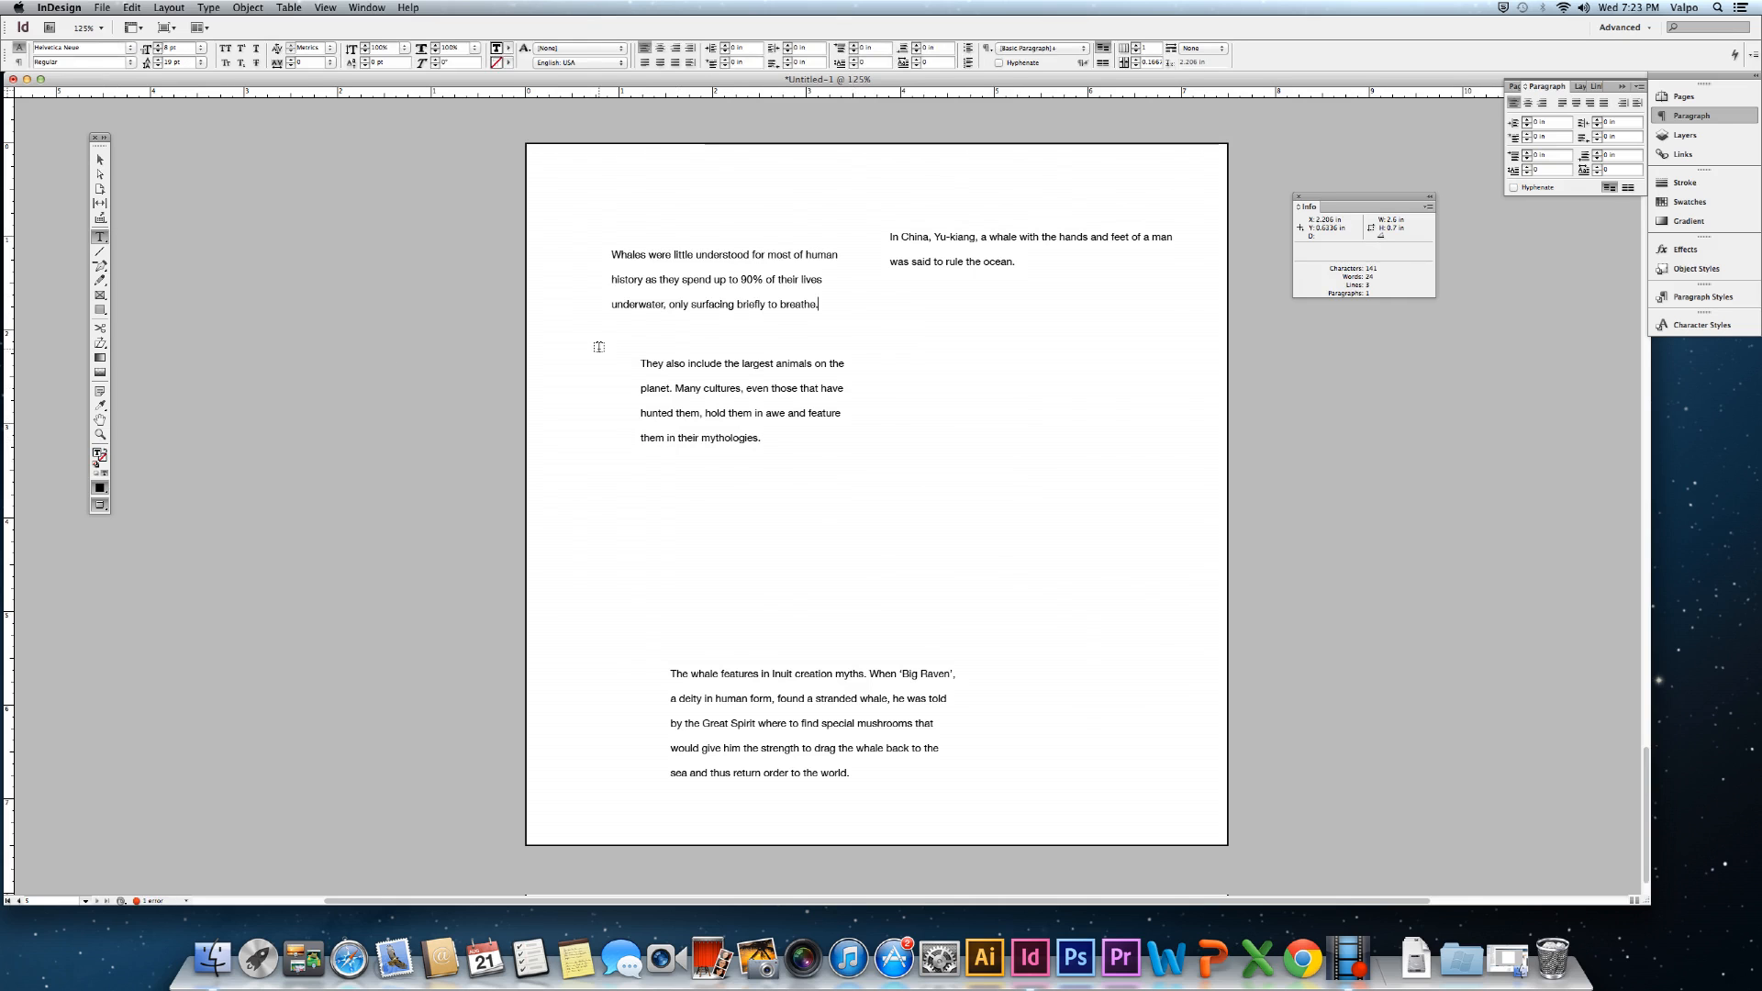
# Move and resize the remaining 'They also include' frame lower and to the right.
pyautogui.click(102, 162)
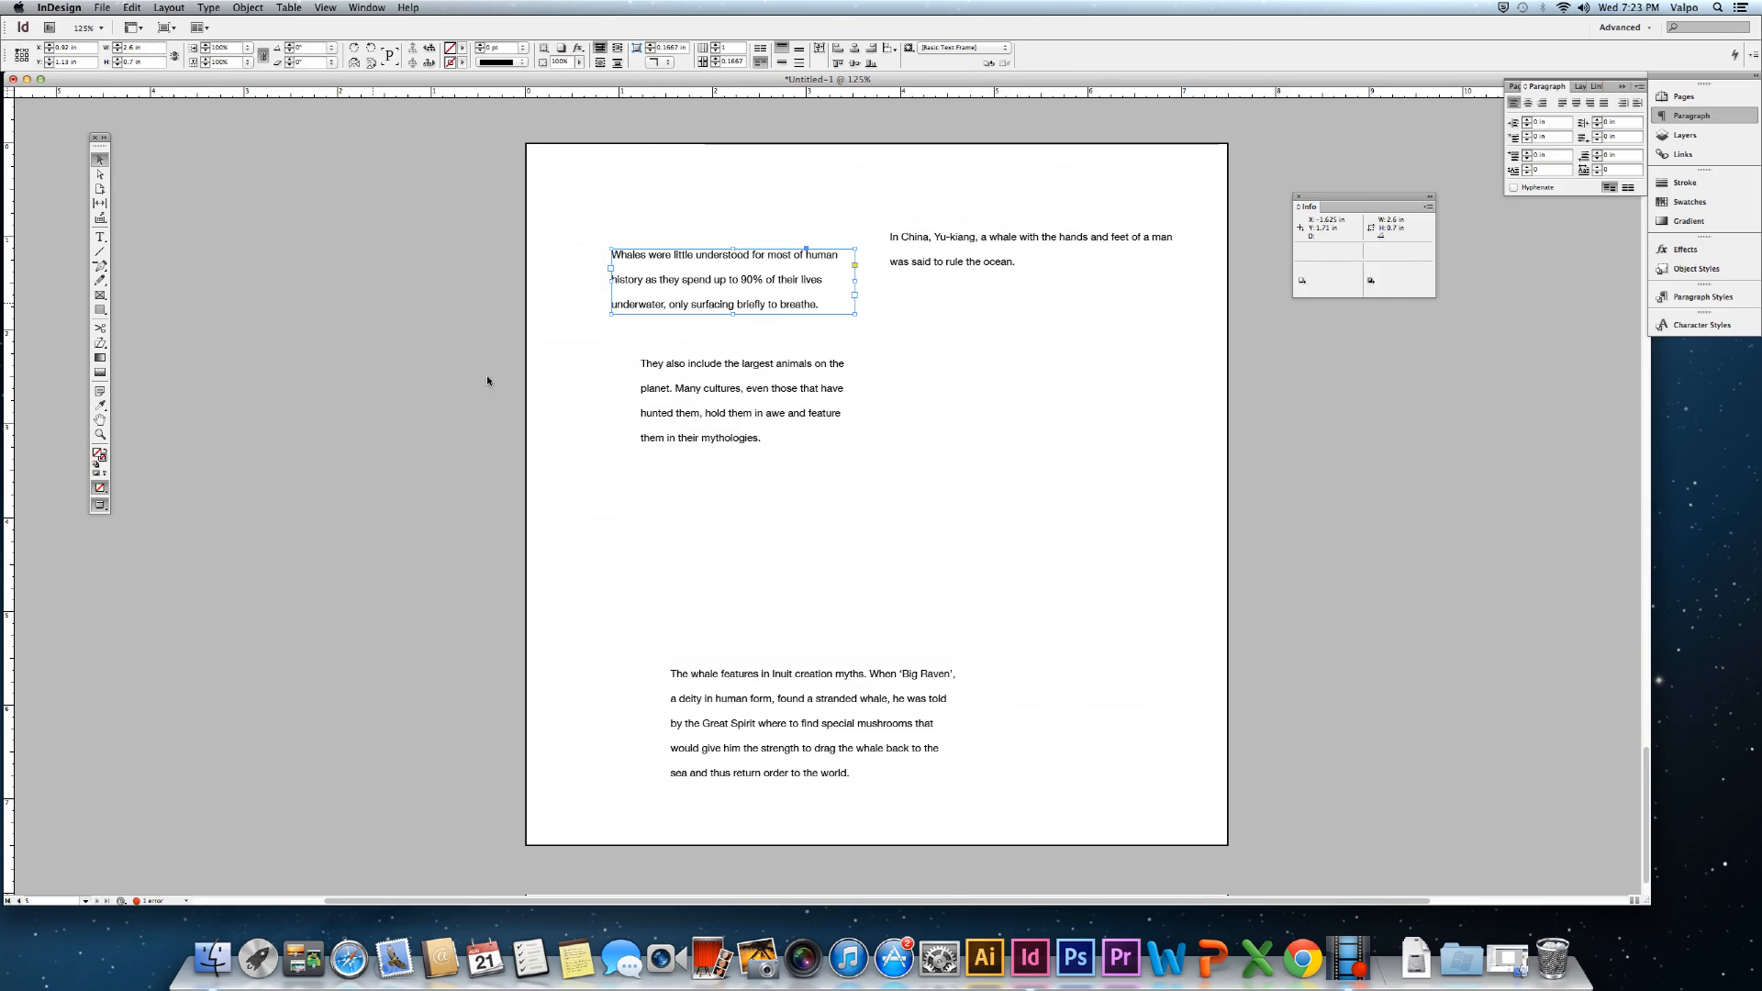
pyautogui.moveTo(736, 409); pyautogui.dragTo(737, 443)
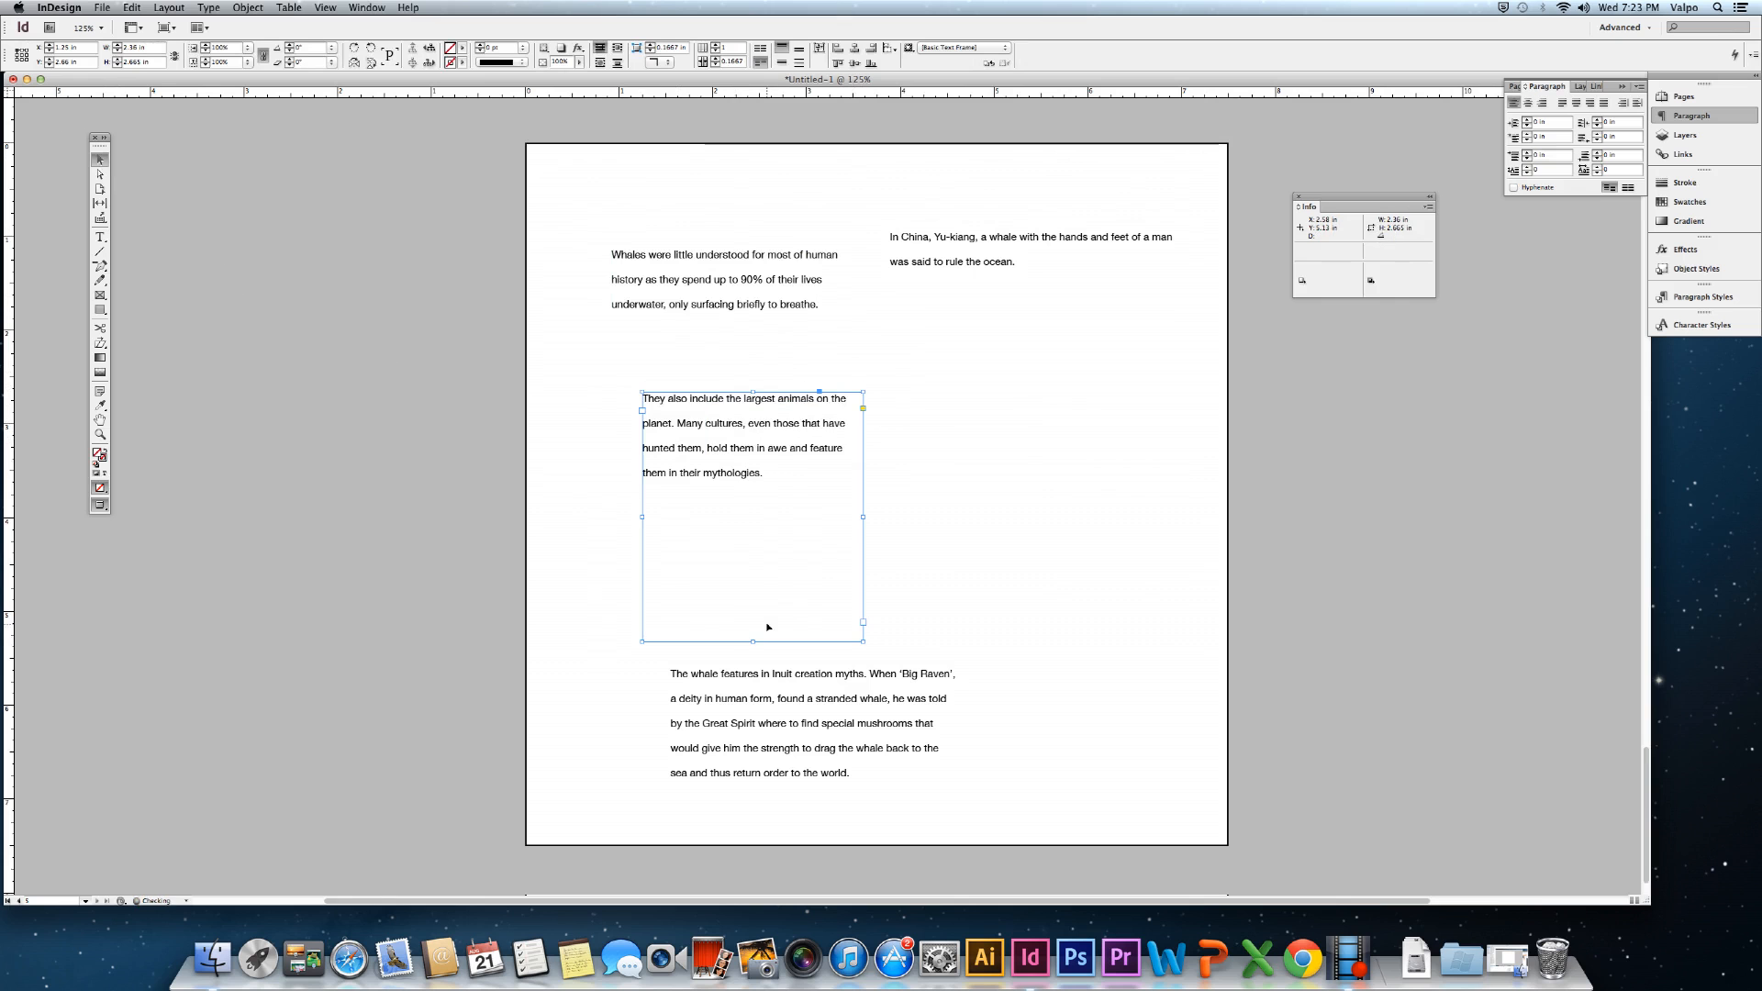
pyautogui.moveTo(861, 640); pyautogui.dragTo(932, 526)
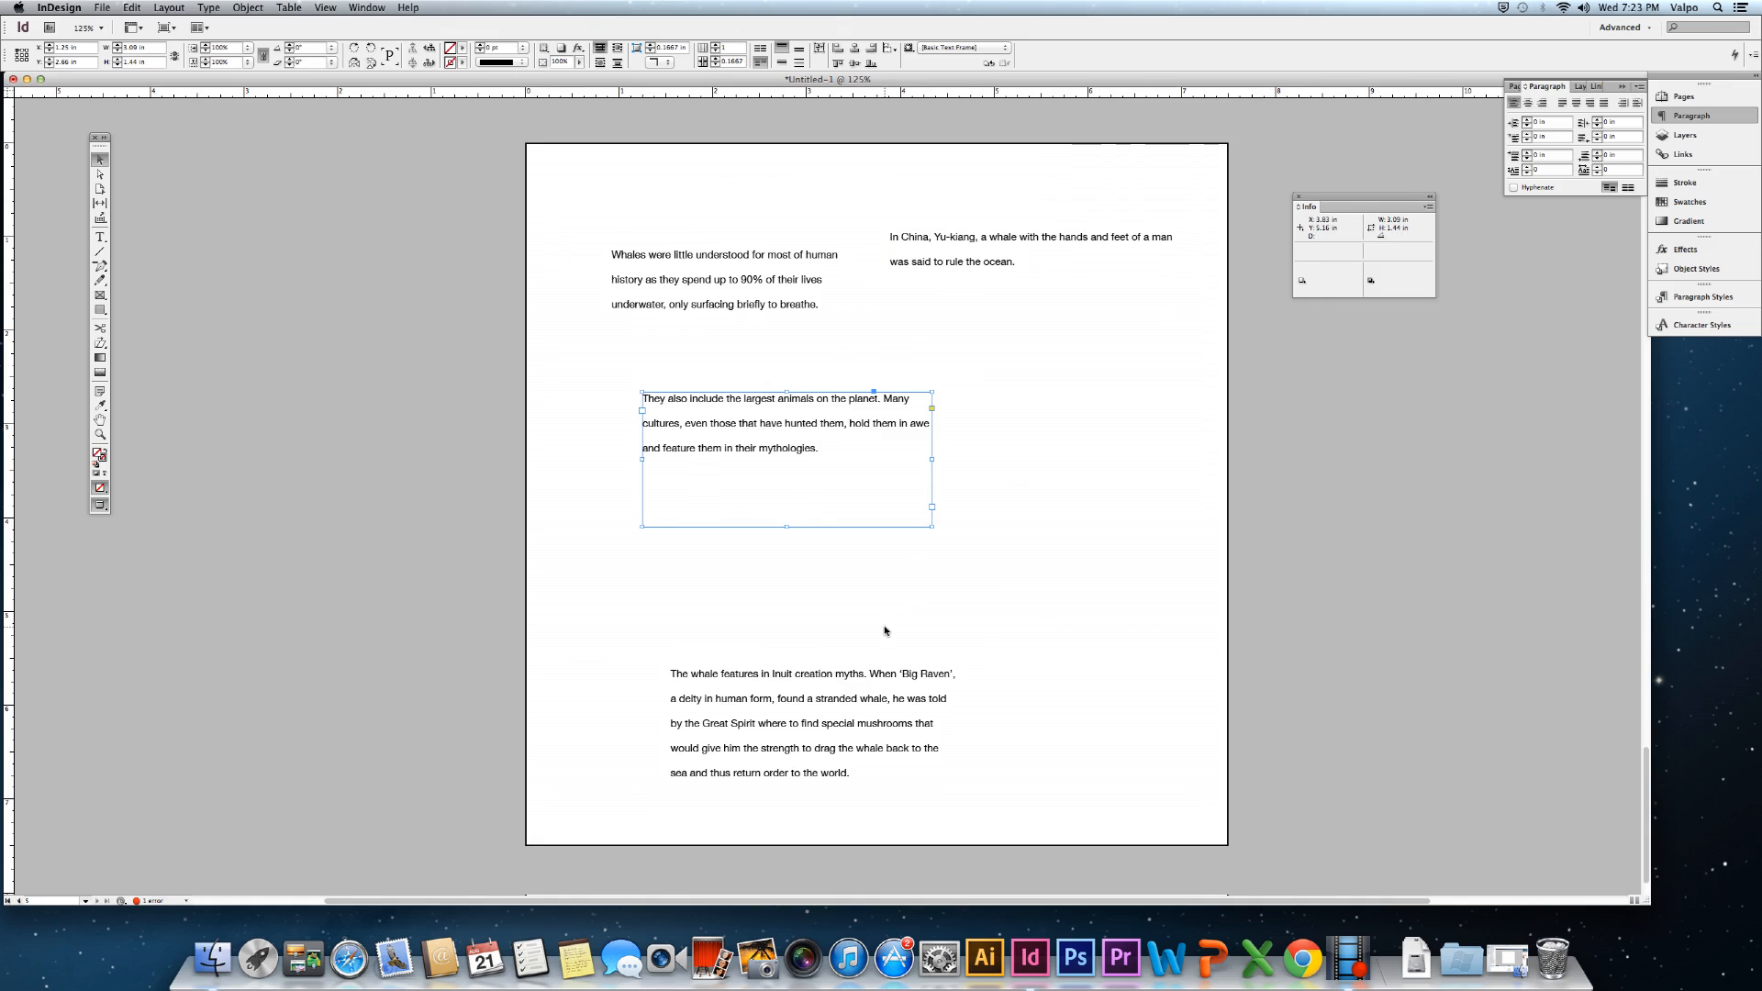
pyautogui.moveTo(771, 443); pyautogui.dragTo(780, 478)
pyautogui.click(749, 296)
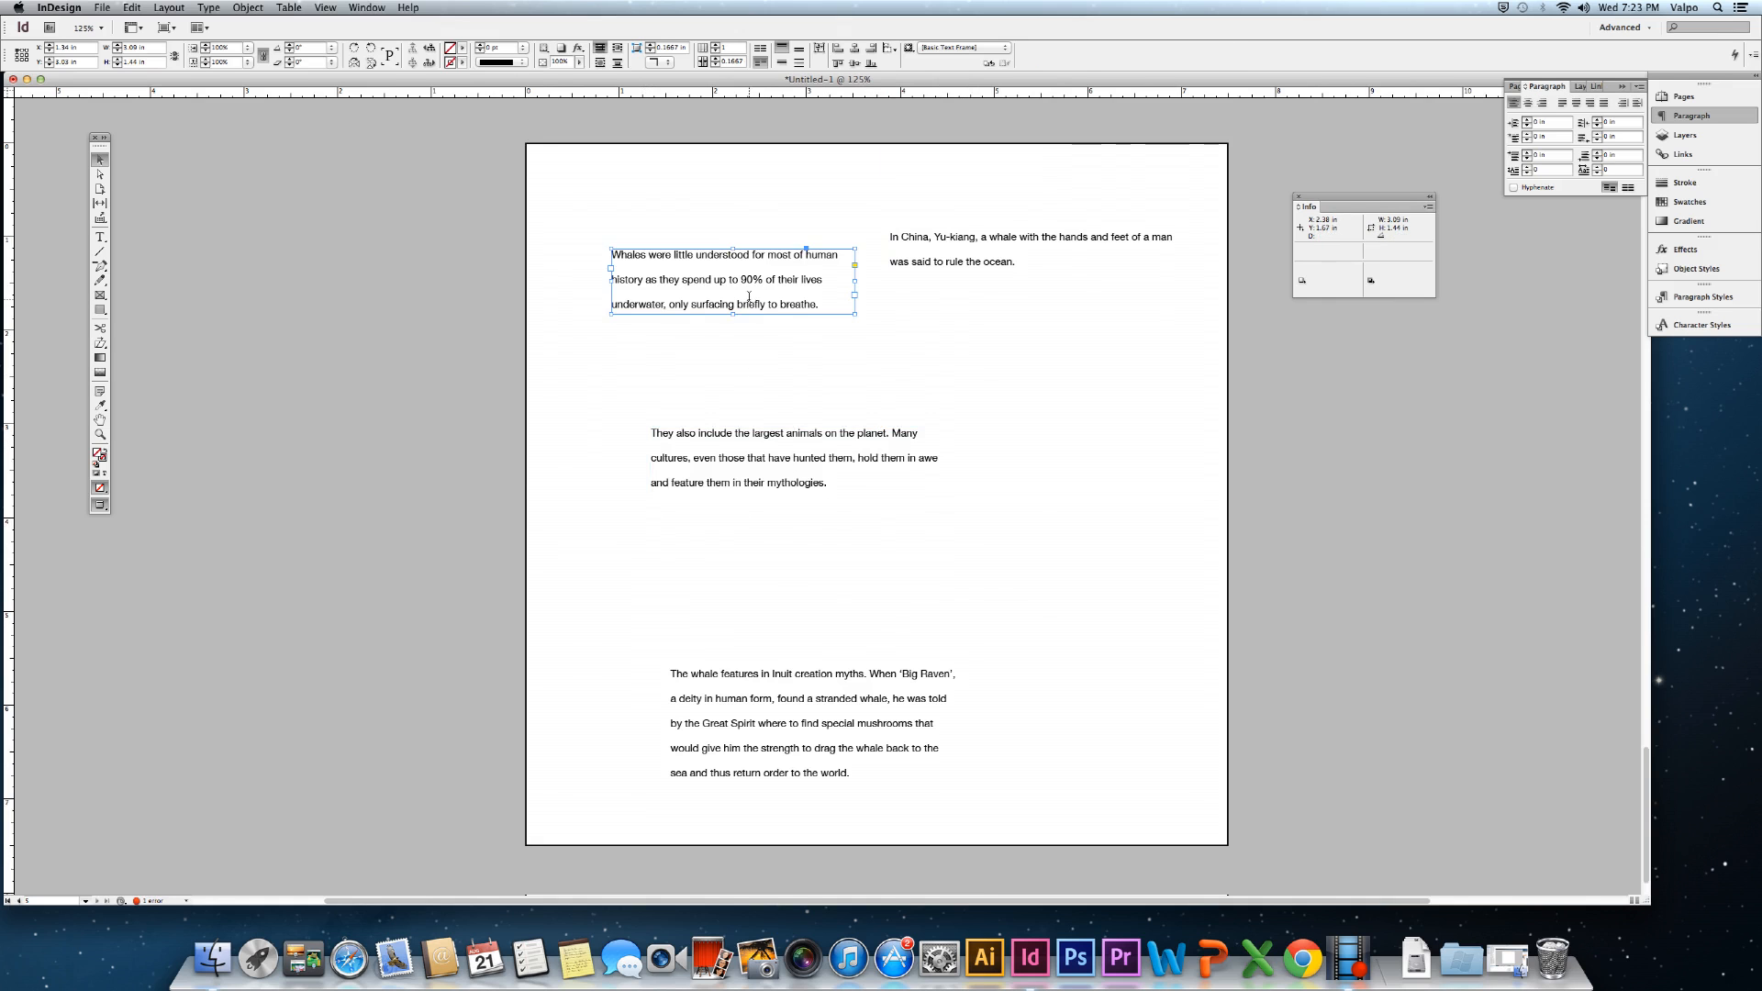
# Set the whole 'Whales were little understood…' paragraph to 18 pt.
pyautogui.doubleClick(749, 297)
pyautogui.doubleClick(716, 277)
pyautogui.tripleClick(711, 273)
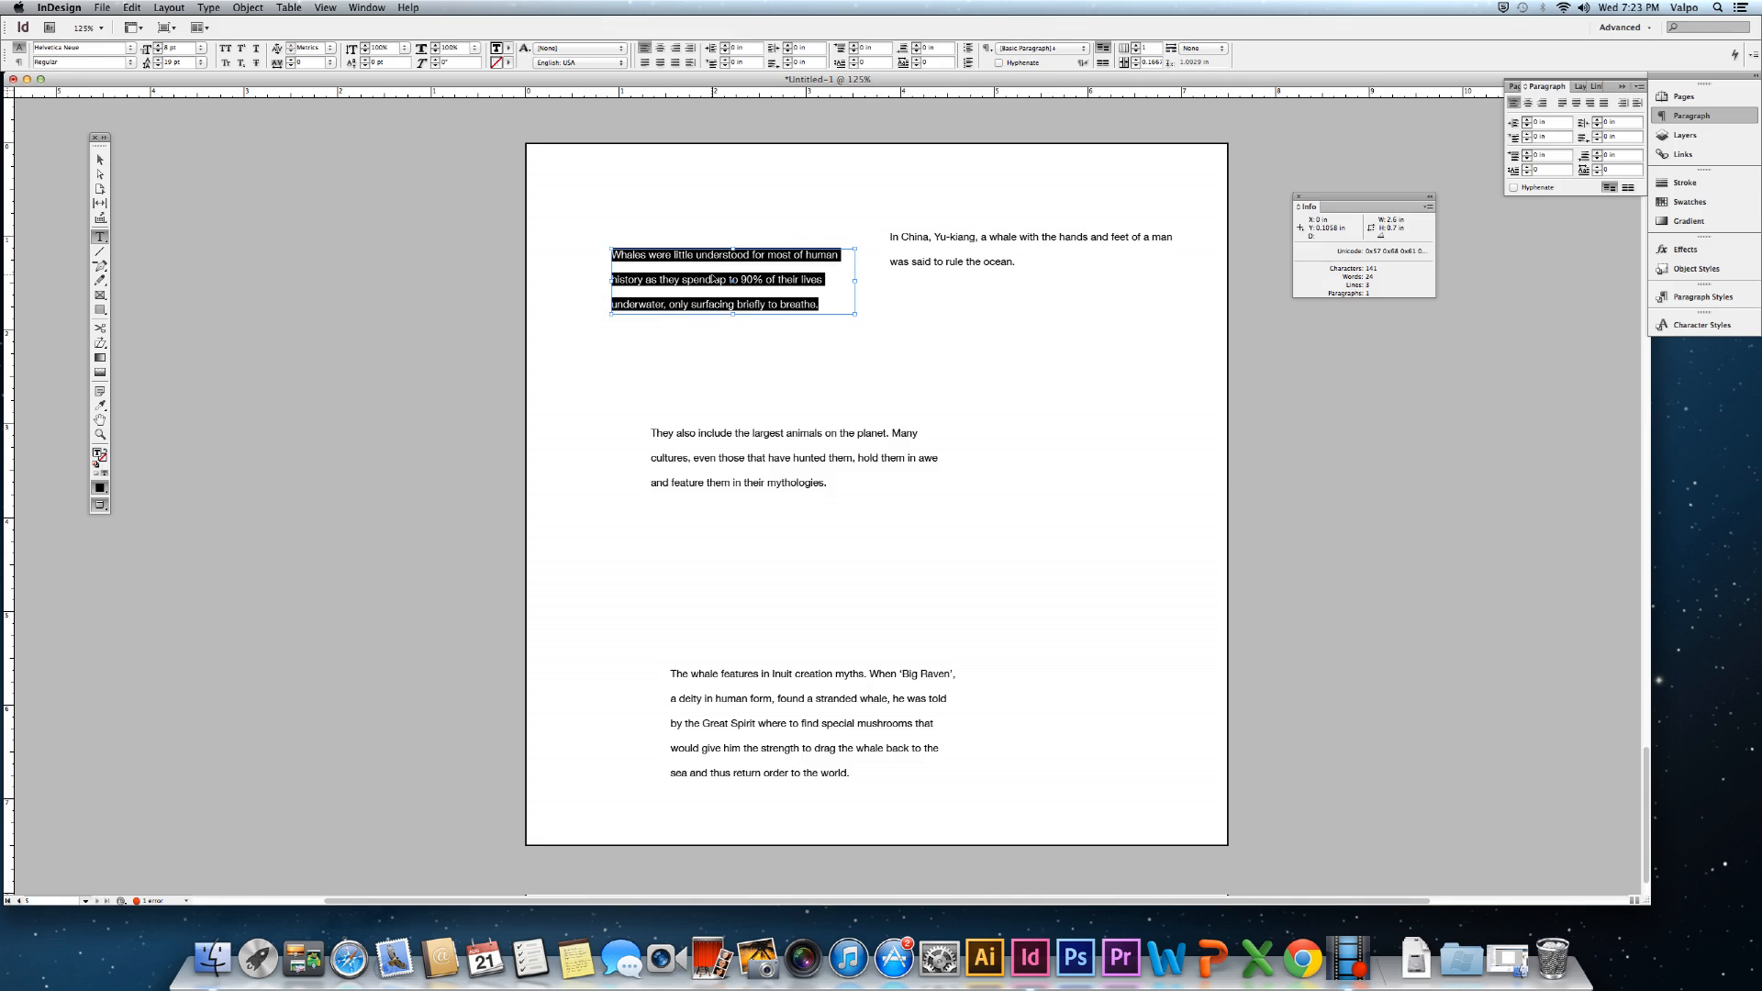
pyautogui.press('super+shift+period')
pyautogui.press('super+shift+period')
pyautogui.press('super+shift+period')
pyautogui.press('super+shift+period')
pyautogui.press('super+shift+period')
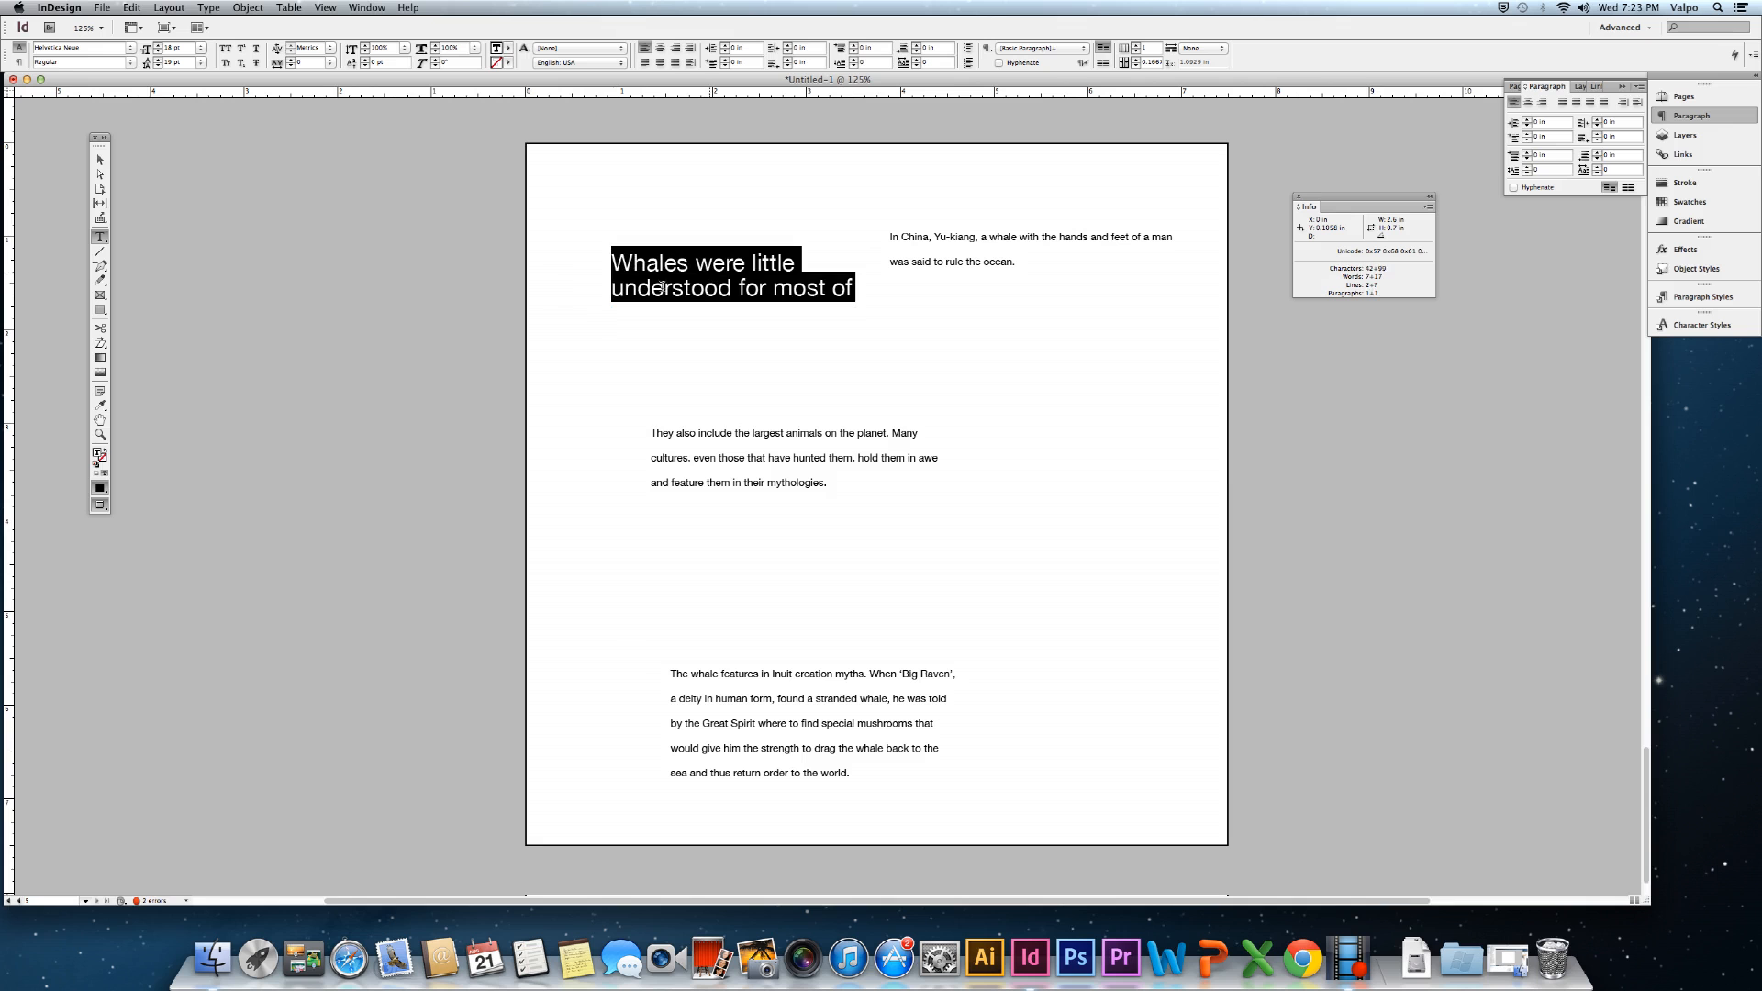
# Lengthen, widen and lower the Whales frame, shifting the 'They also include' frame down-right.
pyautogui.click(100, 160)
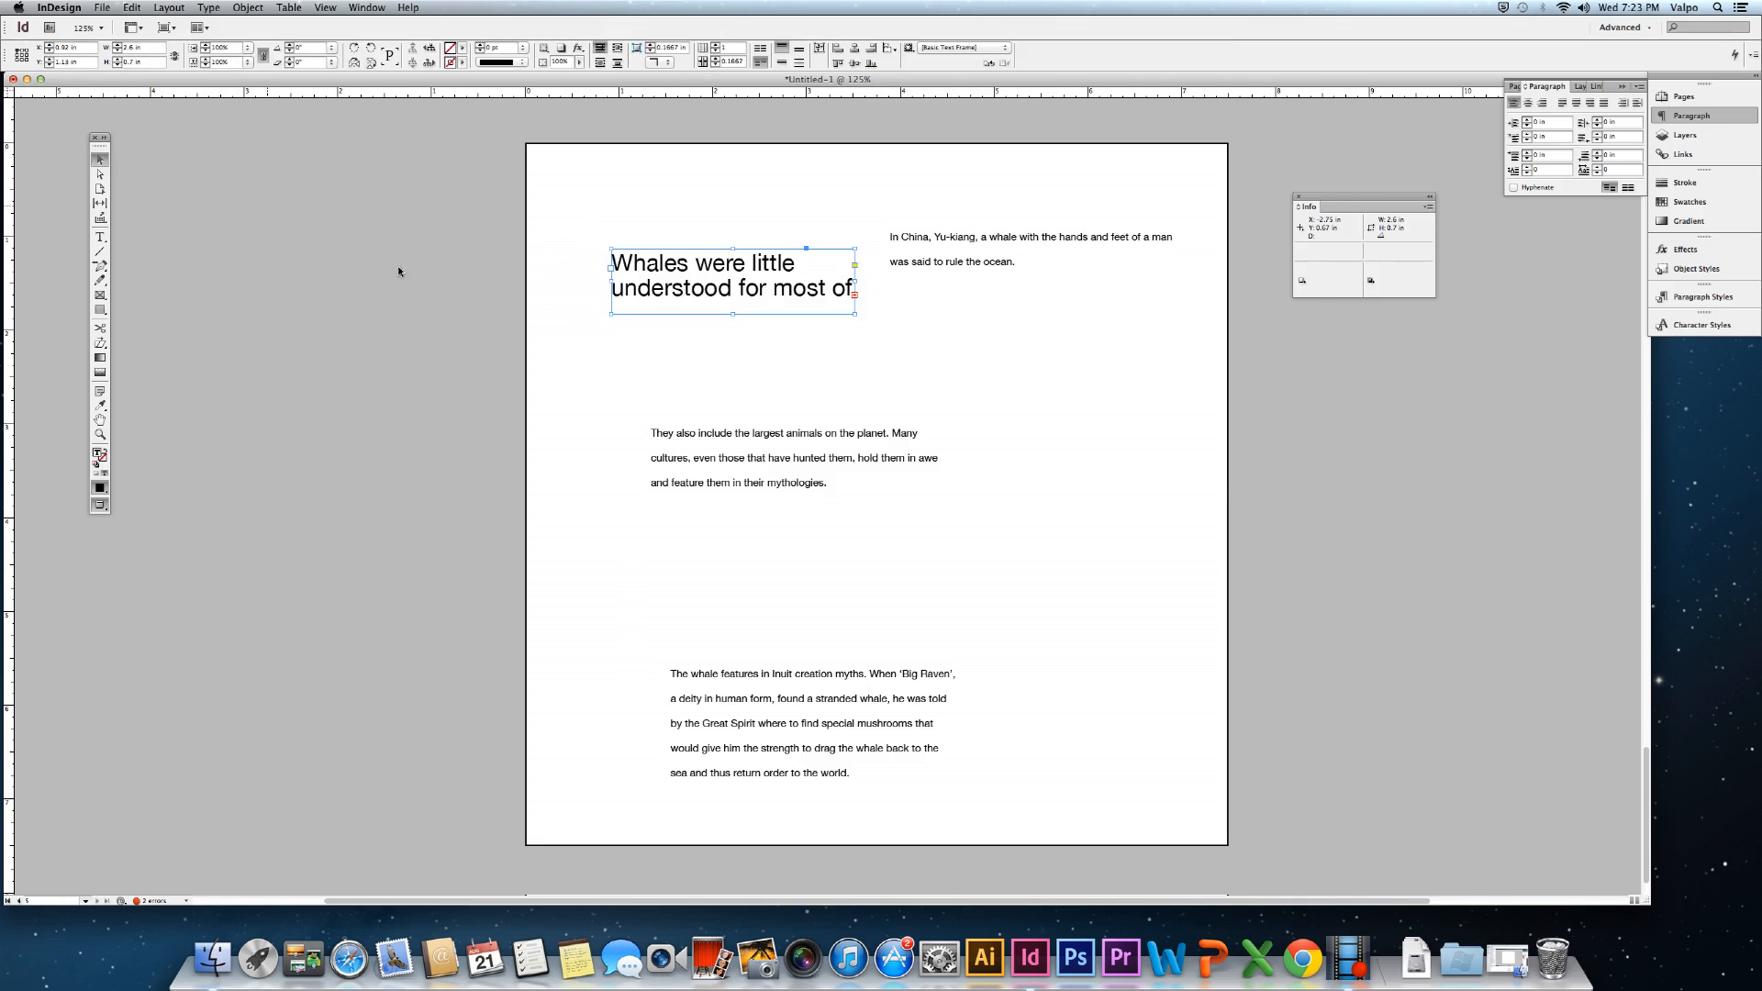
pyautogui.moveTo(731, 312); pyautogui.dragTo(732, 389)
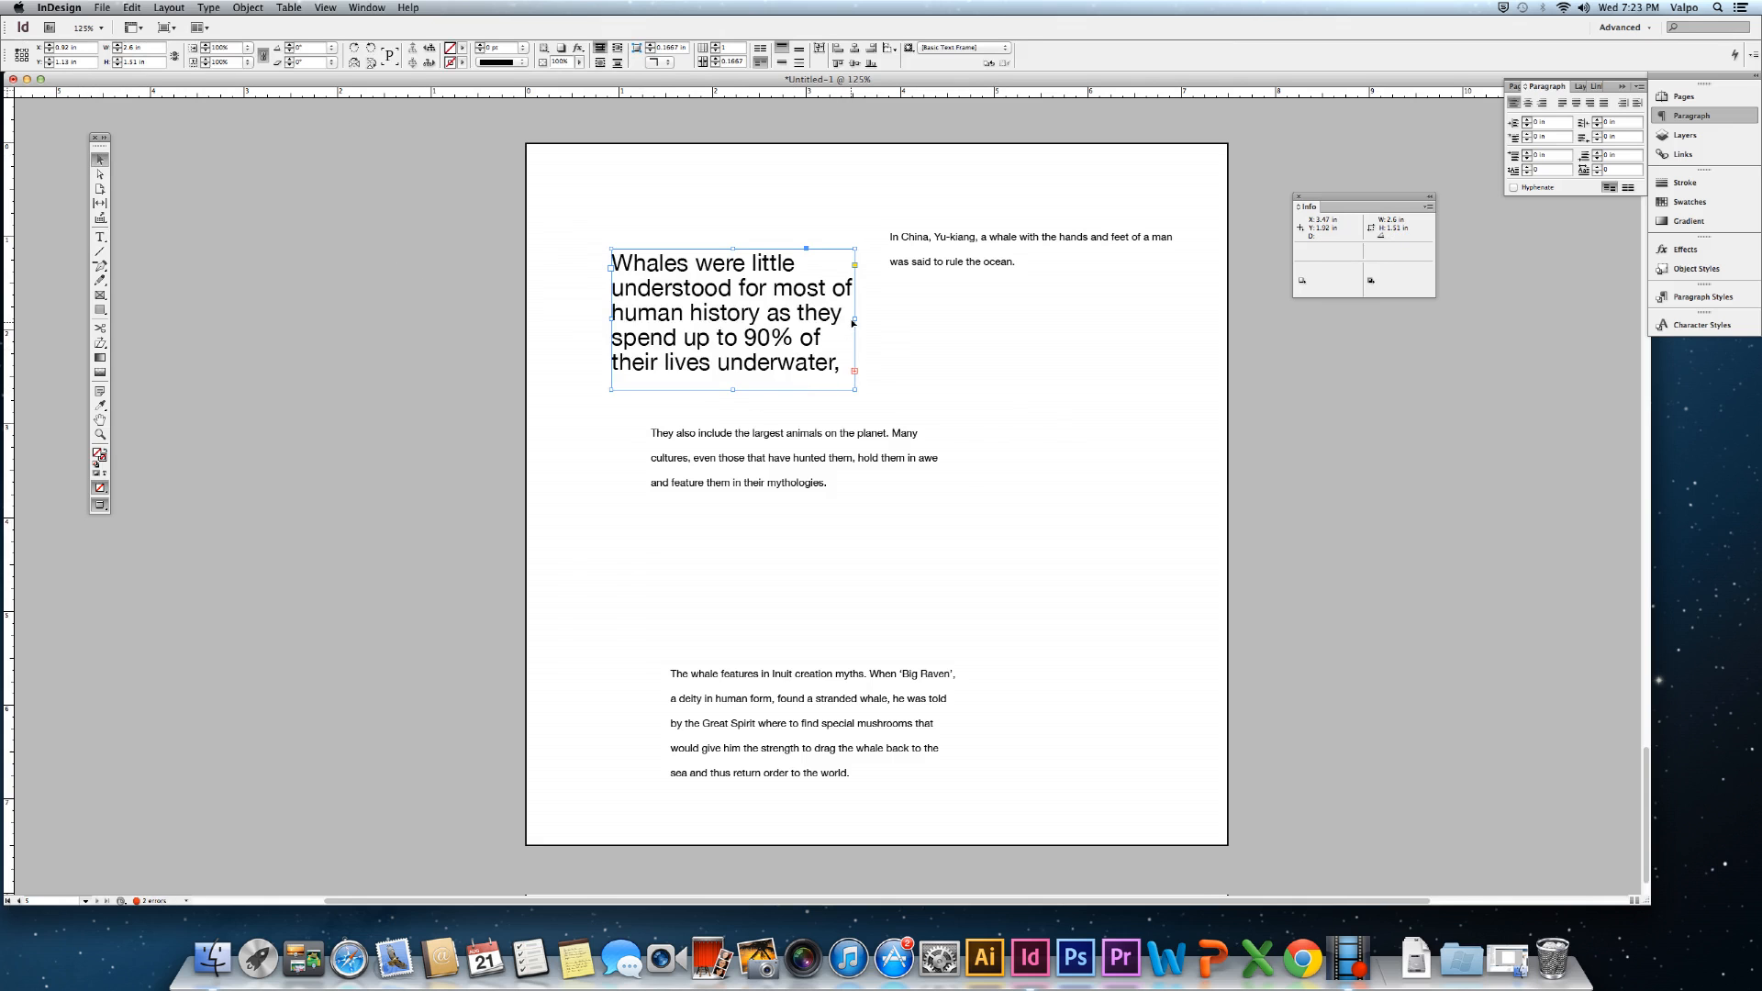
pyautogui.moveTo(860, 318); pyautogui.dragTo(960, 321)
pyautogui.click(810, 334)
pyautogui.moveTo(615, 323); pyautogui.dragTo(568, 318)
pyautogui.moveTo(749, 333); pyautogui.dragTo(746, 360)
pyautogui.moveTo(714, 475); pyautogui.dragTo(740, 525)
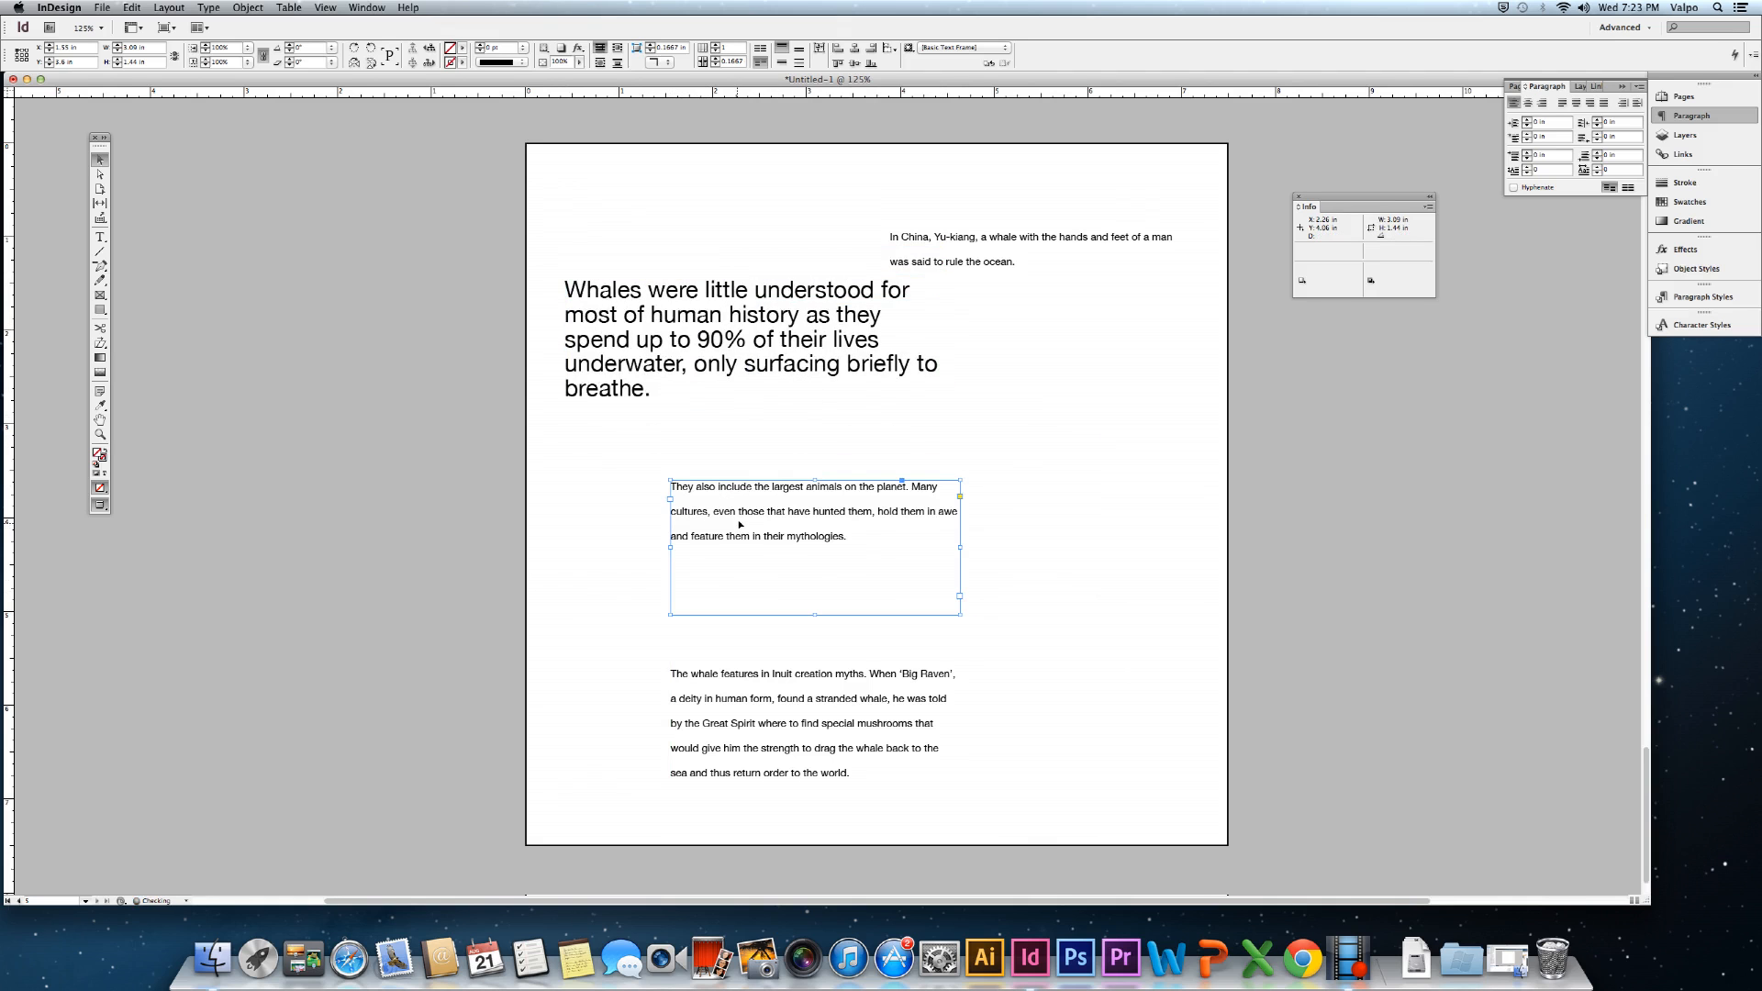
pyautogui.moveTo(751, 332); pyautogui.dragTo(753, 343)
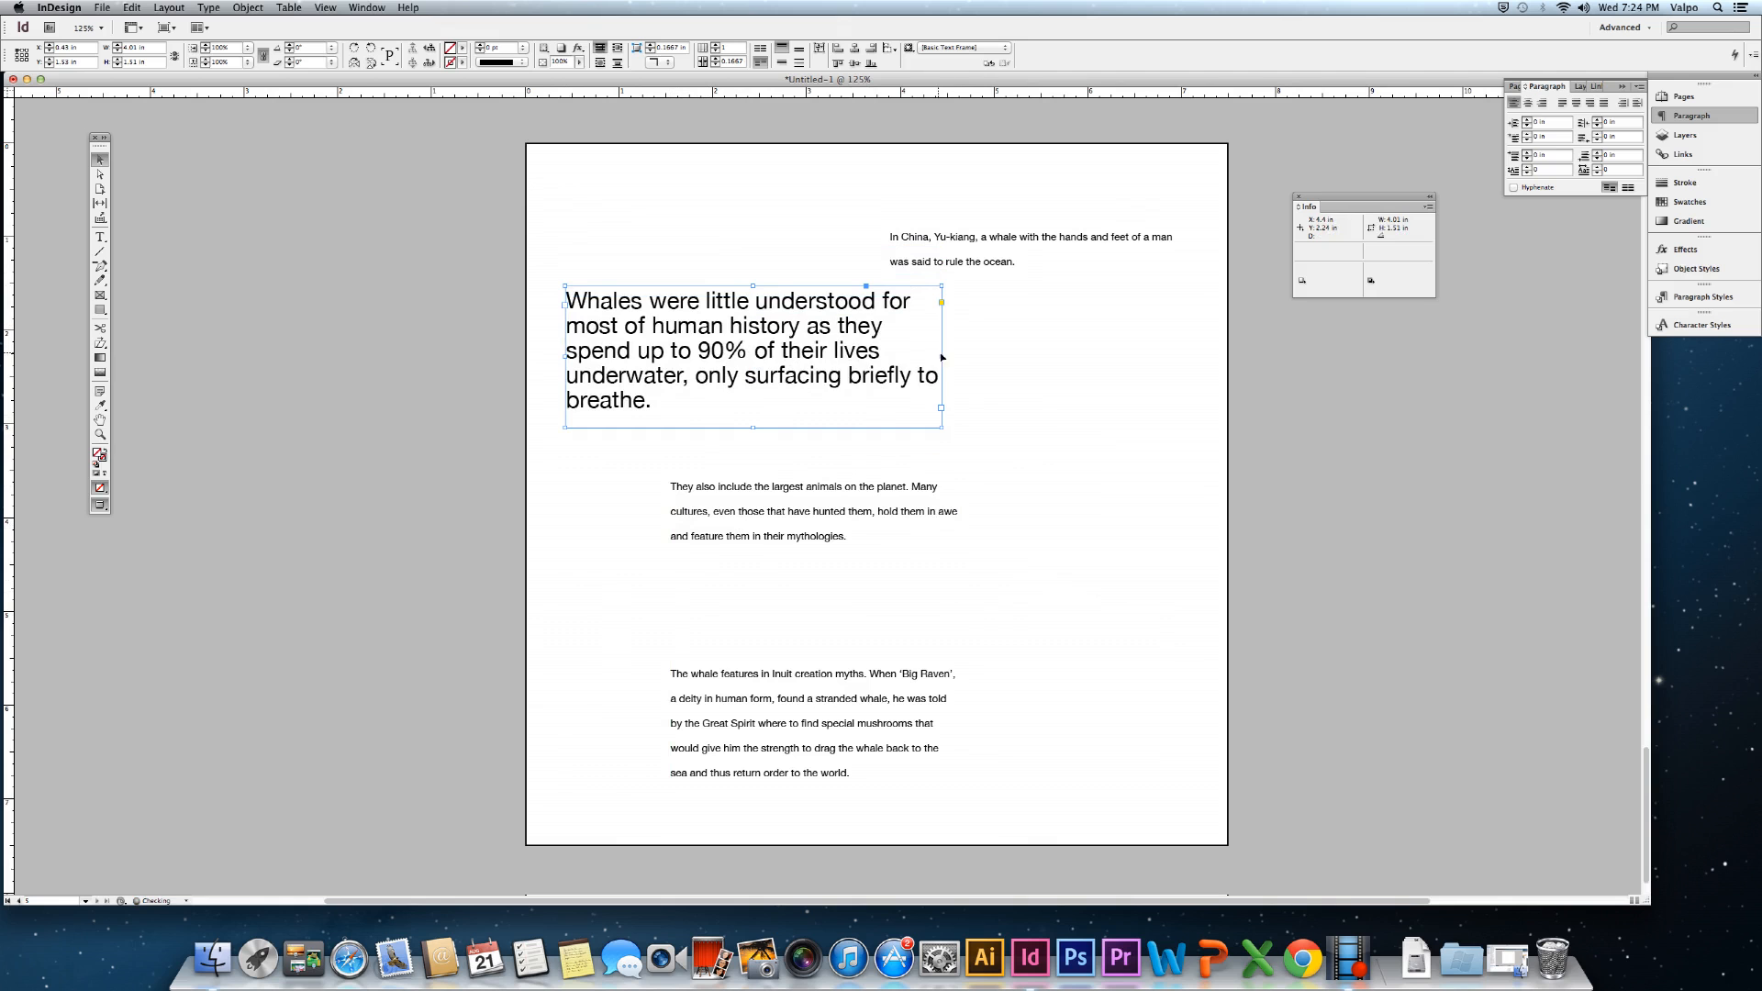
pyautogui.moveTo(941, 356); pyautogui.dragTo(988, 356)
pyautogui.moveTo(745, 340); pyautogui.dragTo(745, 356)
pyautogui.click(1080, 609)
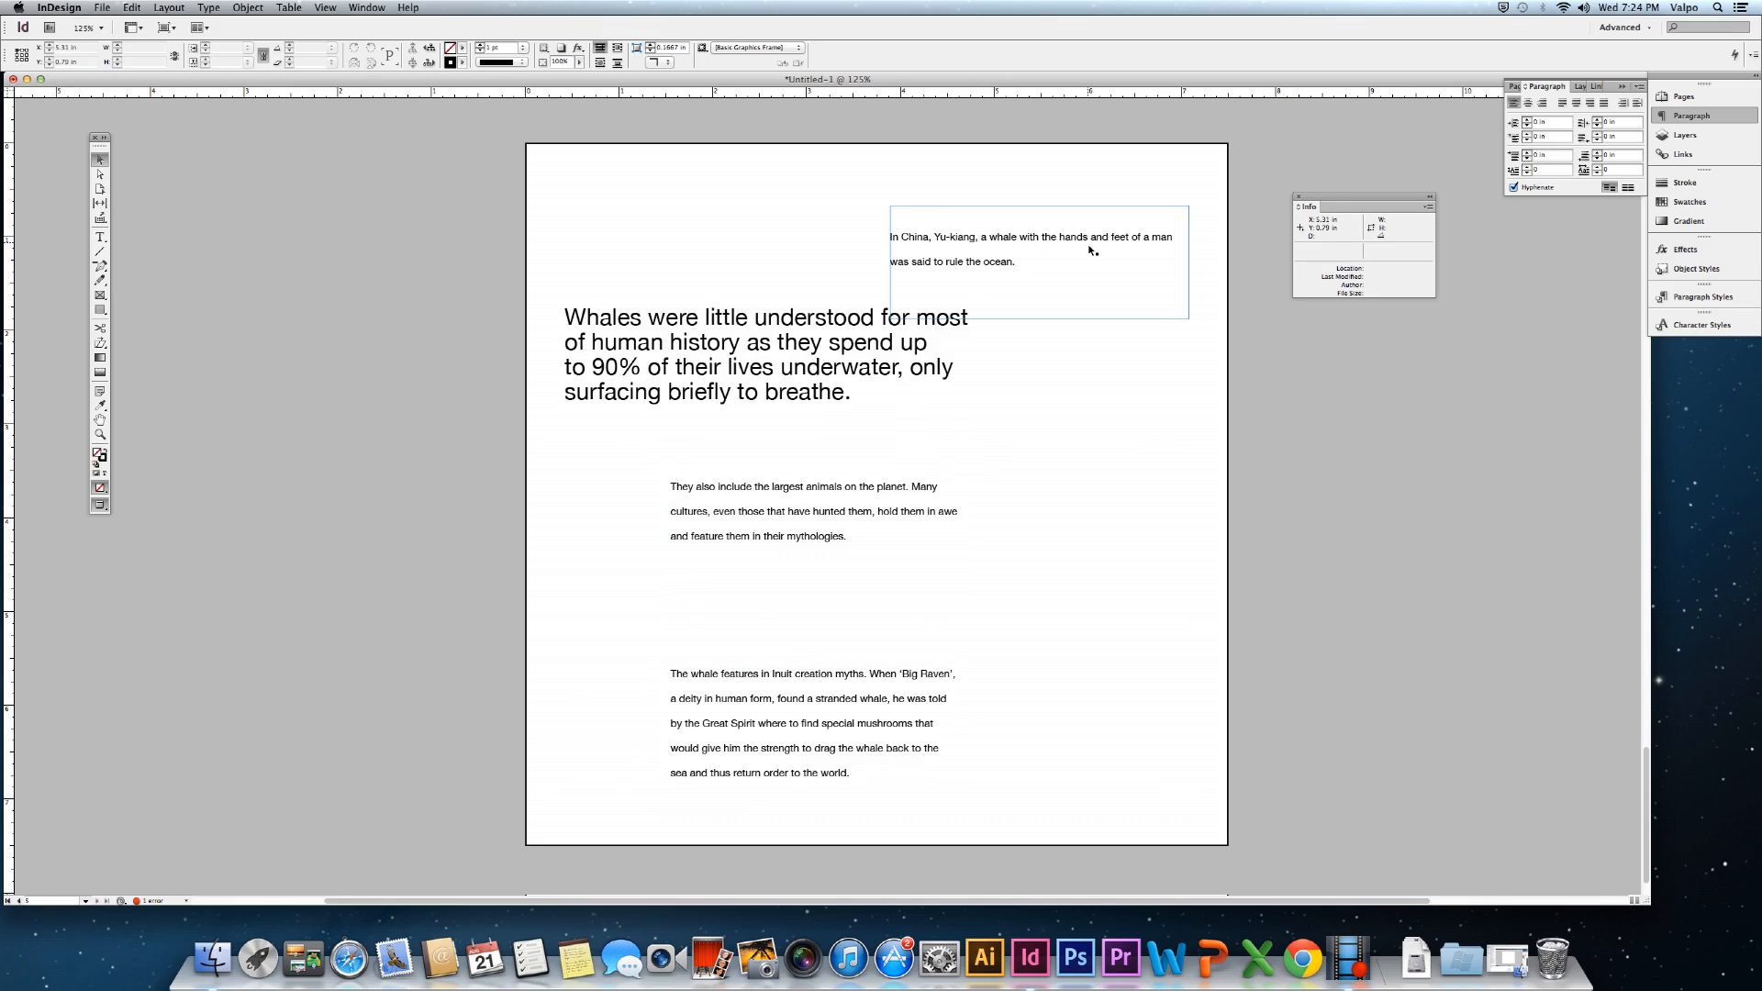
# Move the Big Raven frame up under 'They also include' and nudge the large Whales passage down.
pyautogui.moveTo(785, 732); pyautogui.dragTo(787, 643)
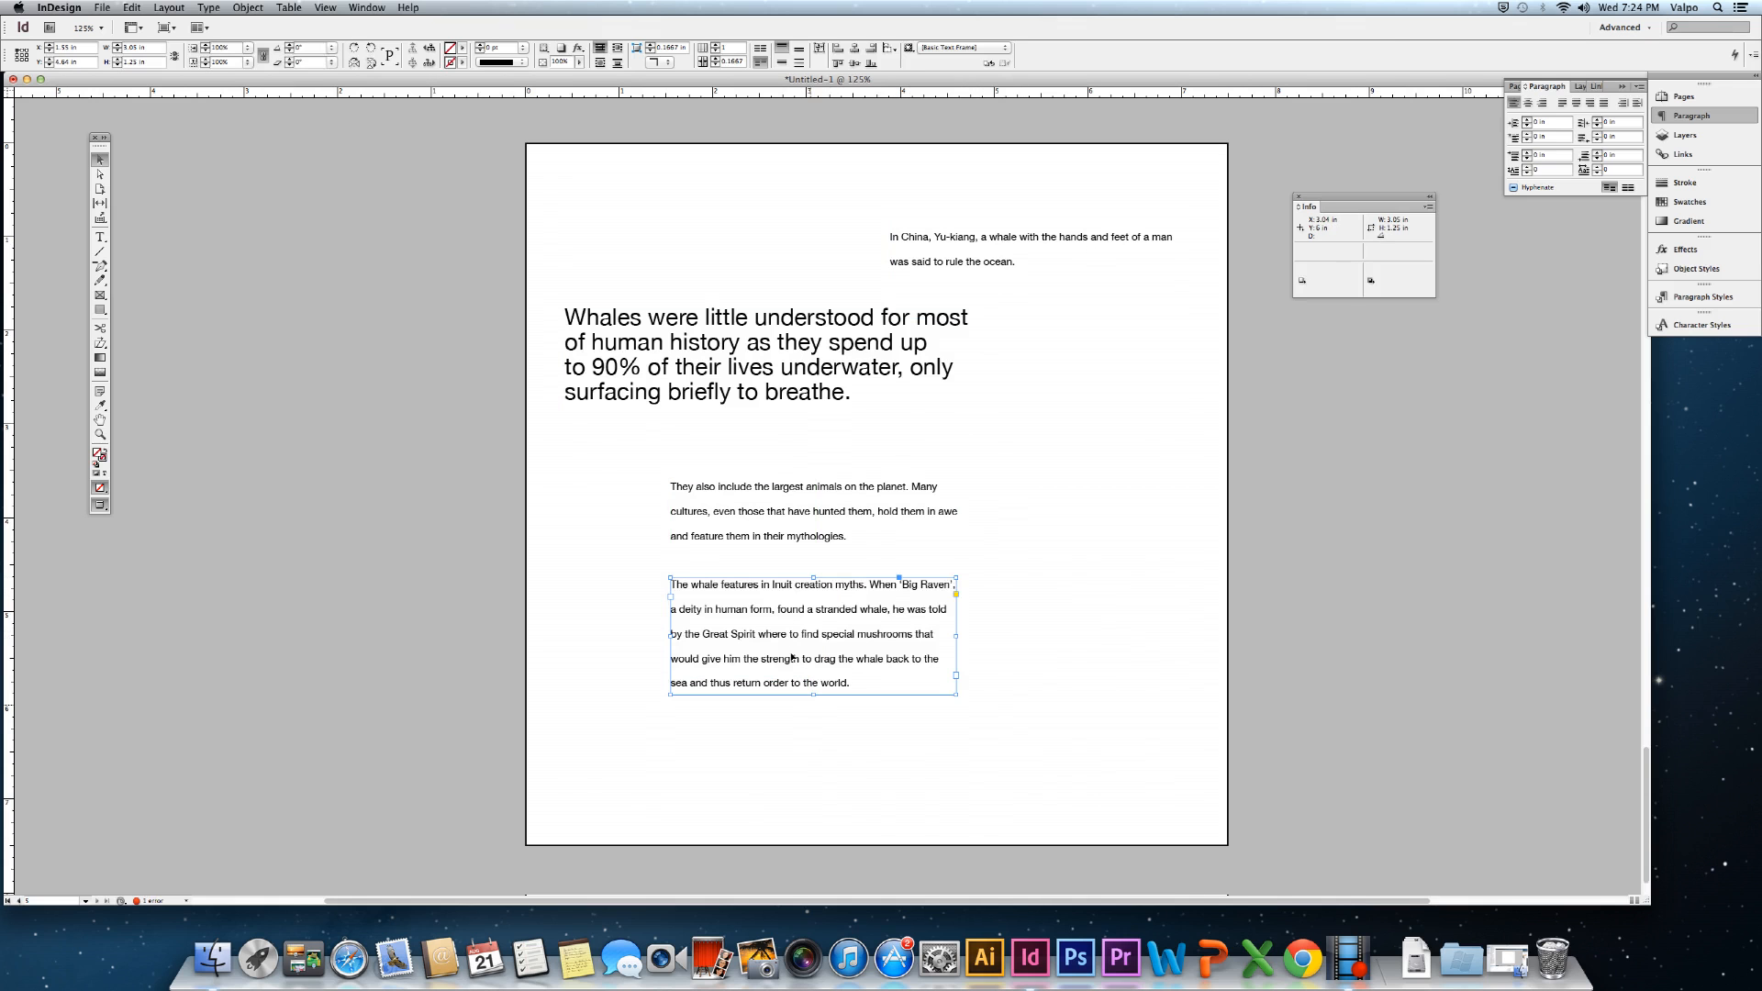
pyautogui.click(812, 765)
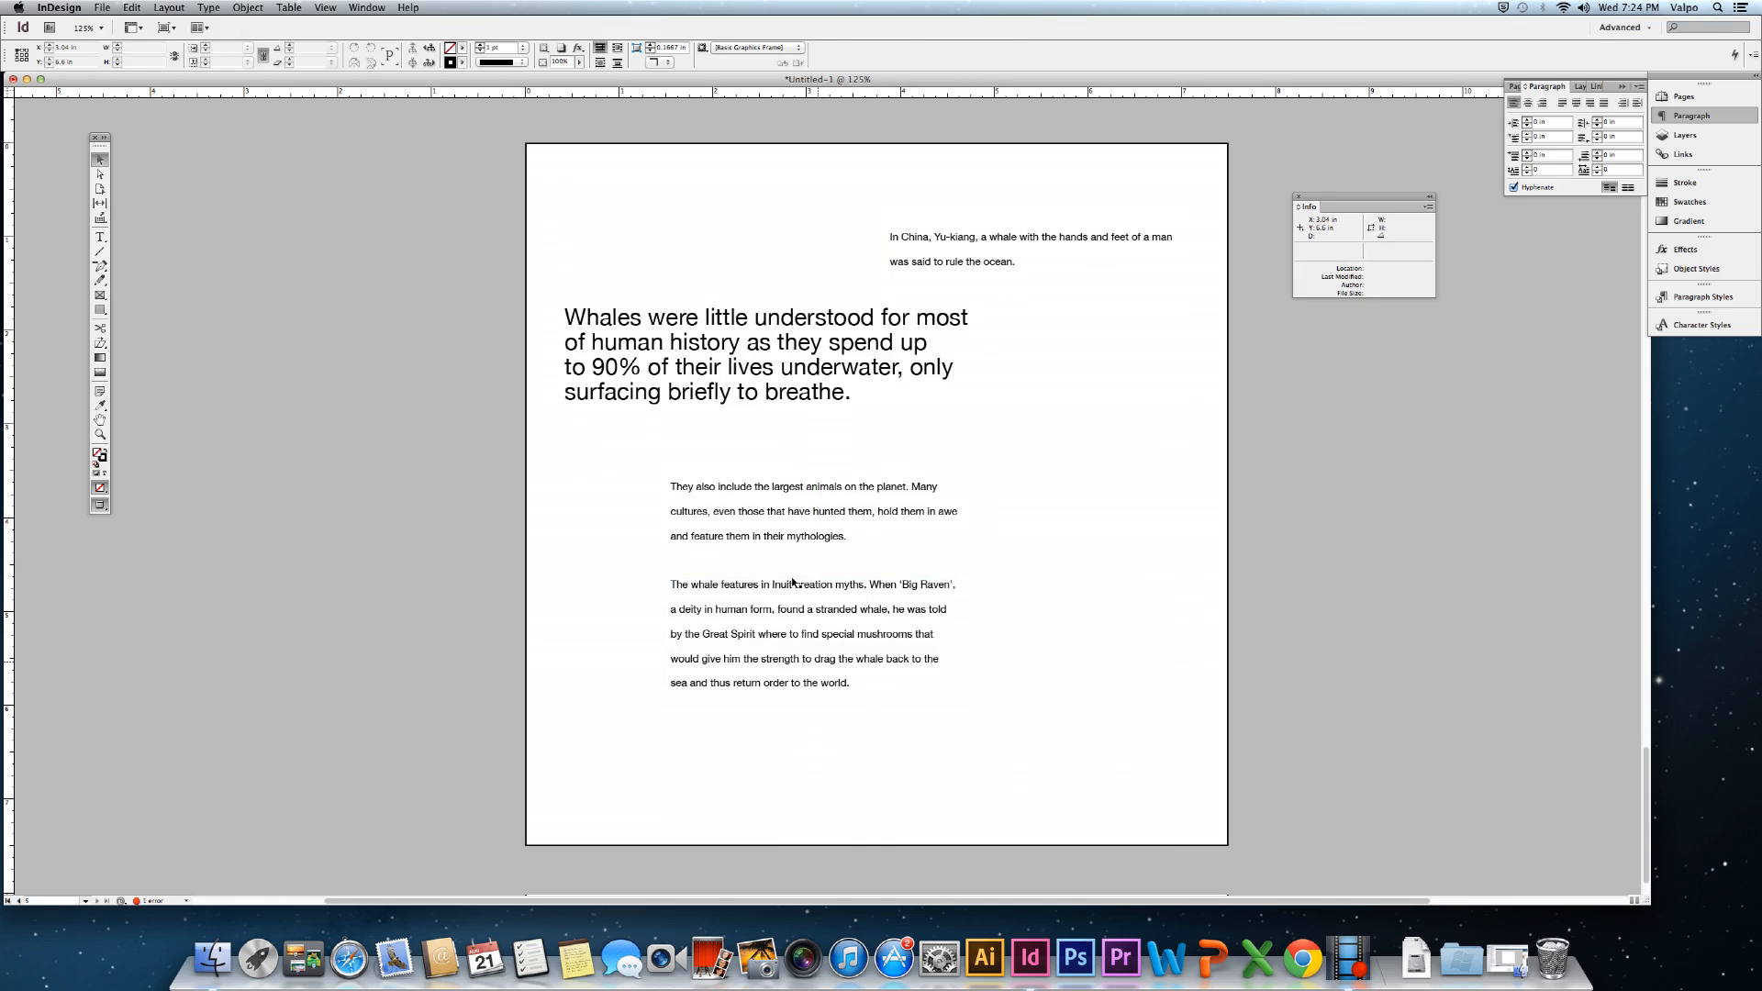
pyautogui.moveTo(754, 364); pyautogui.dragTo(755, 390)
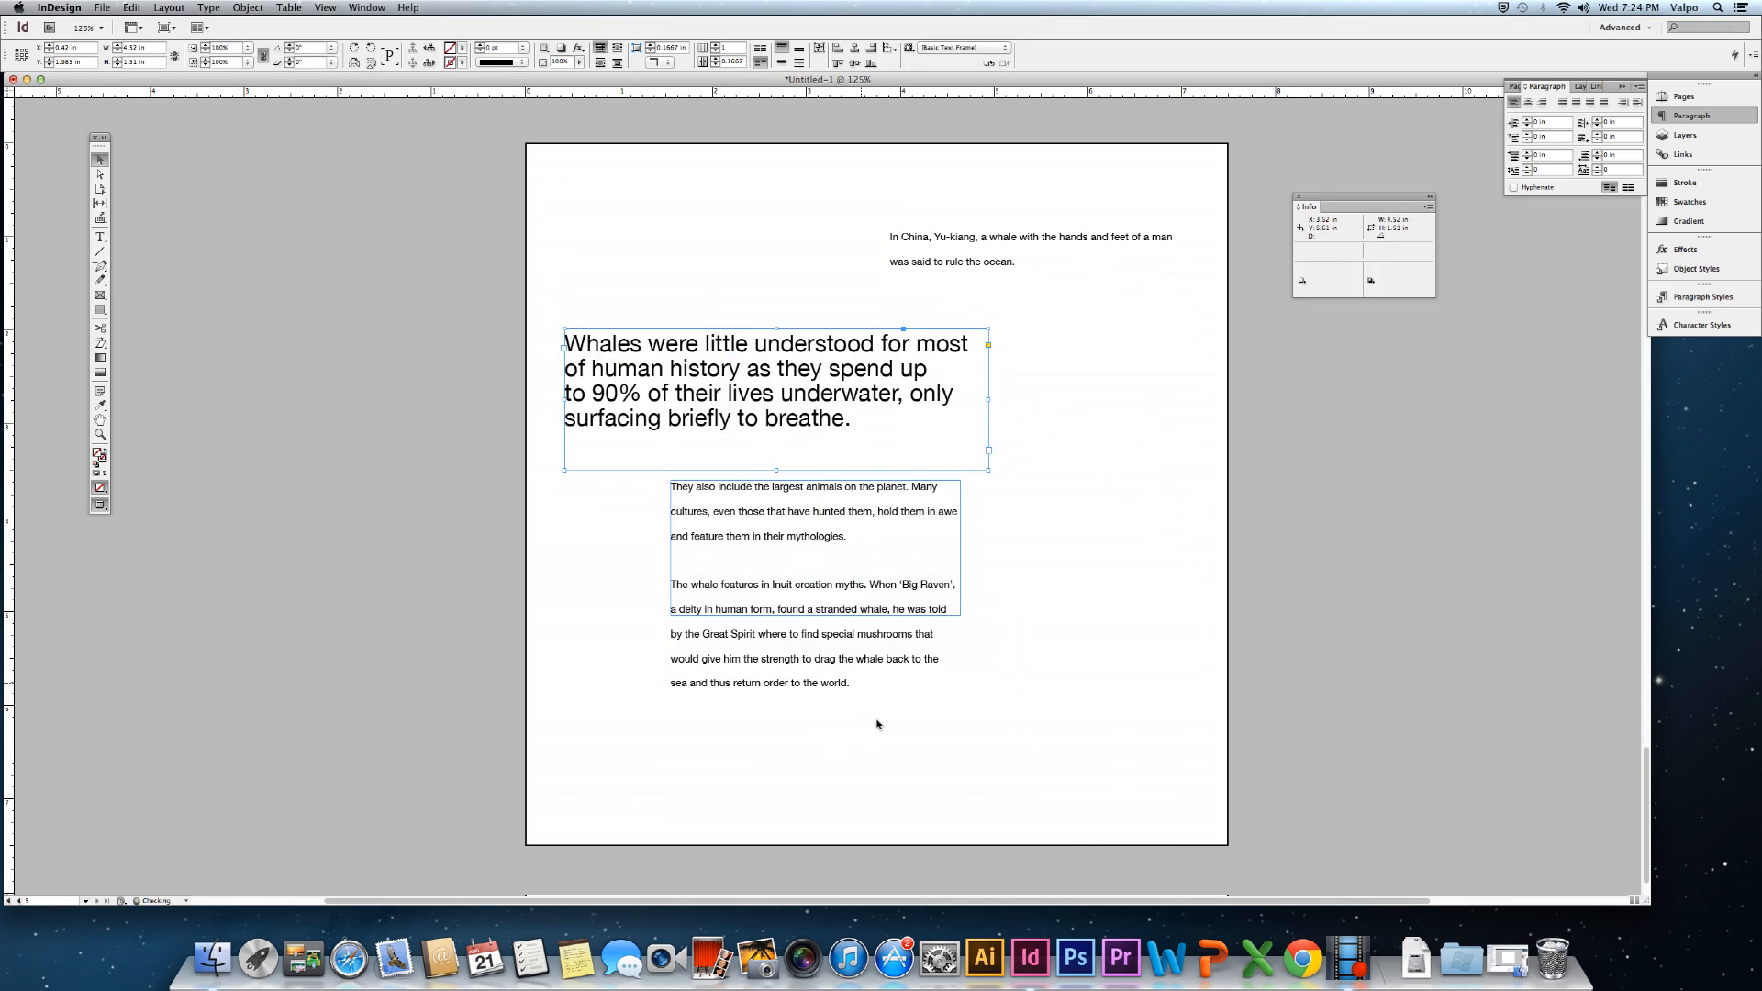
pyautogui.click(878, 780)
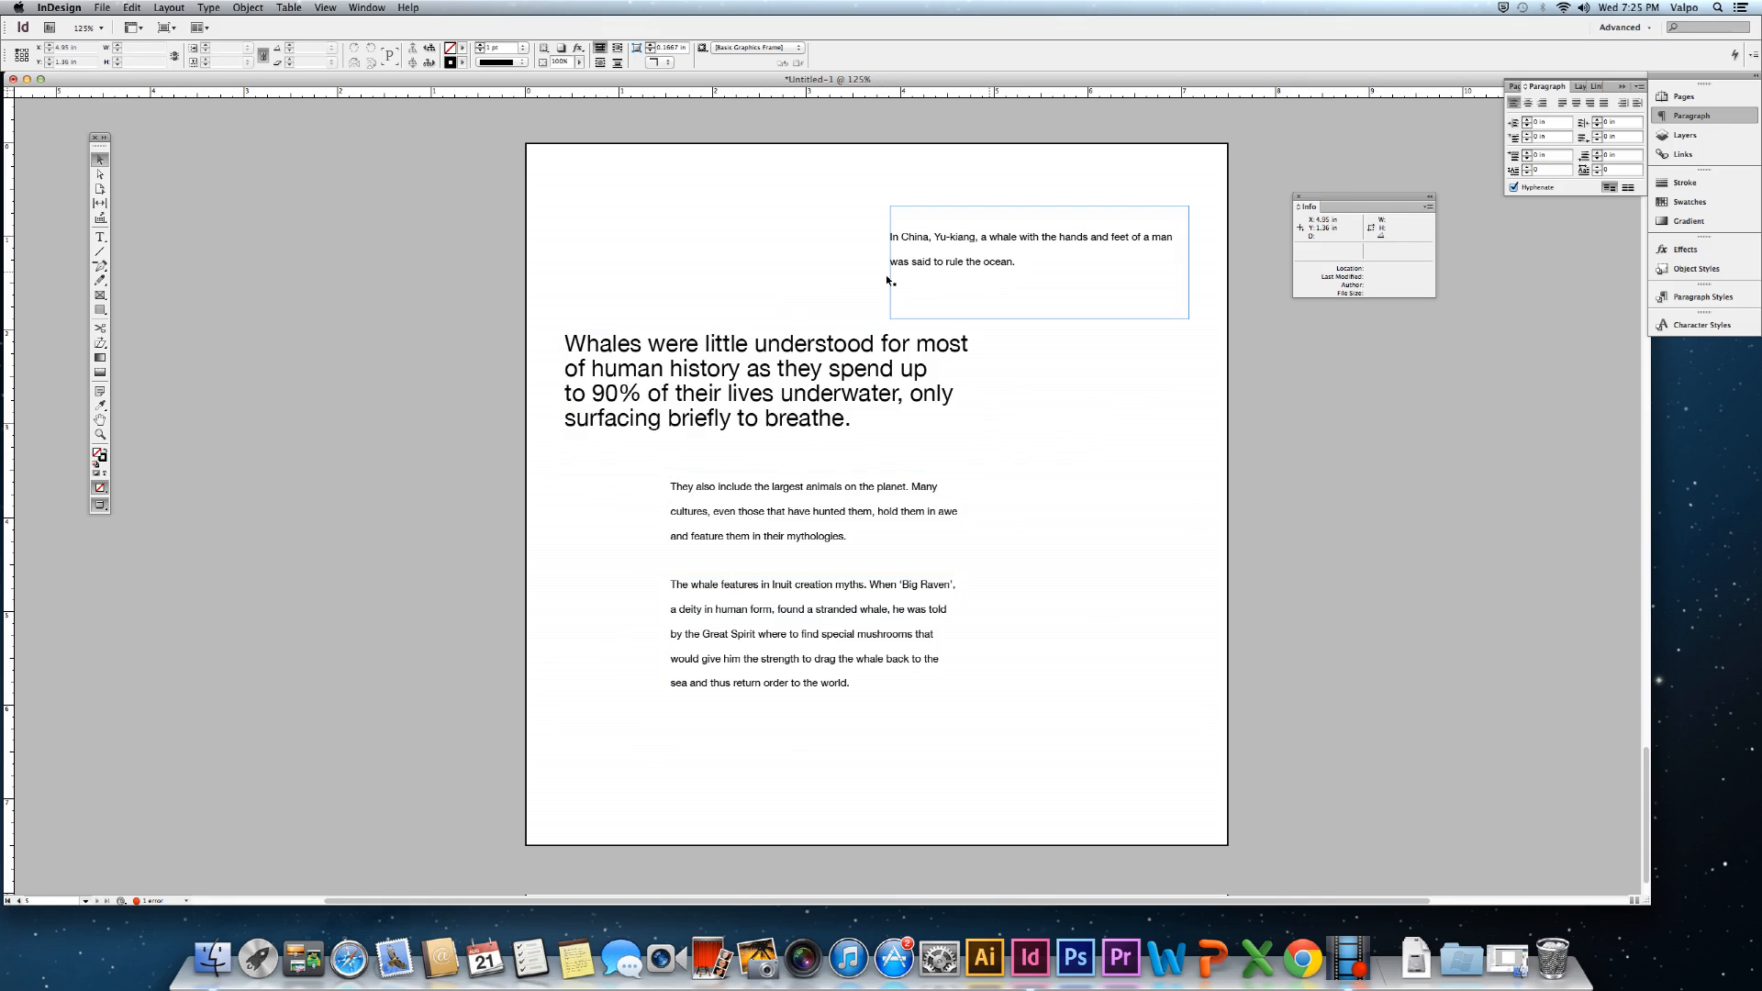
# Enlarge the In China paragraph's font size by one step.
pyautogui.click(958, 253)
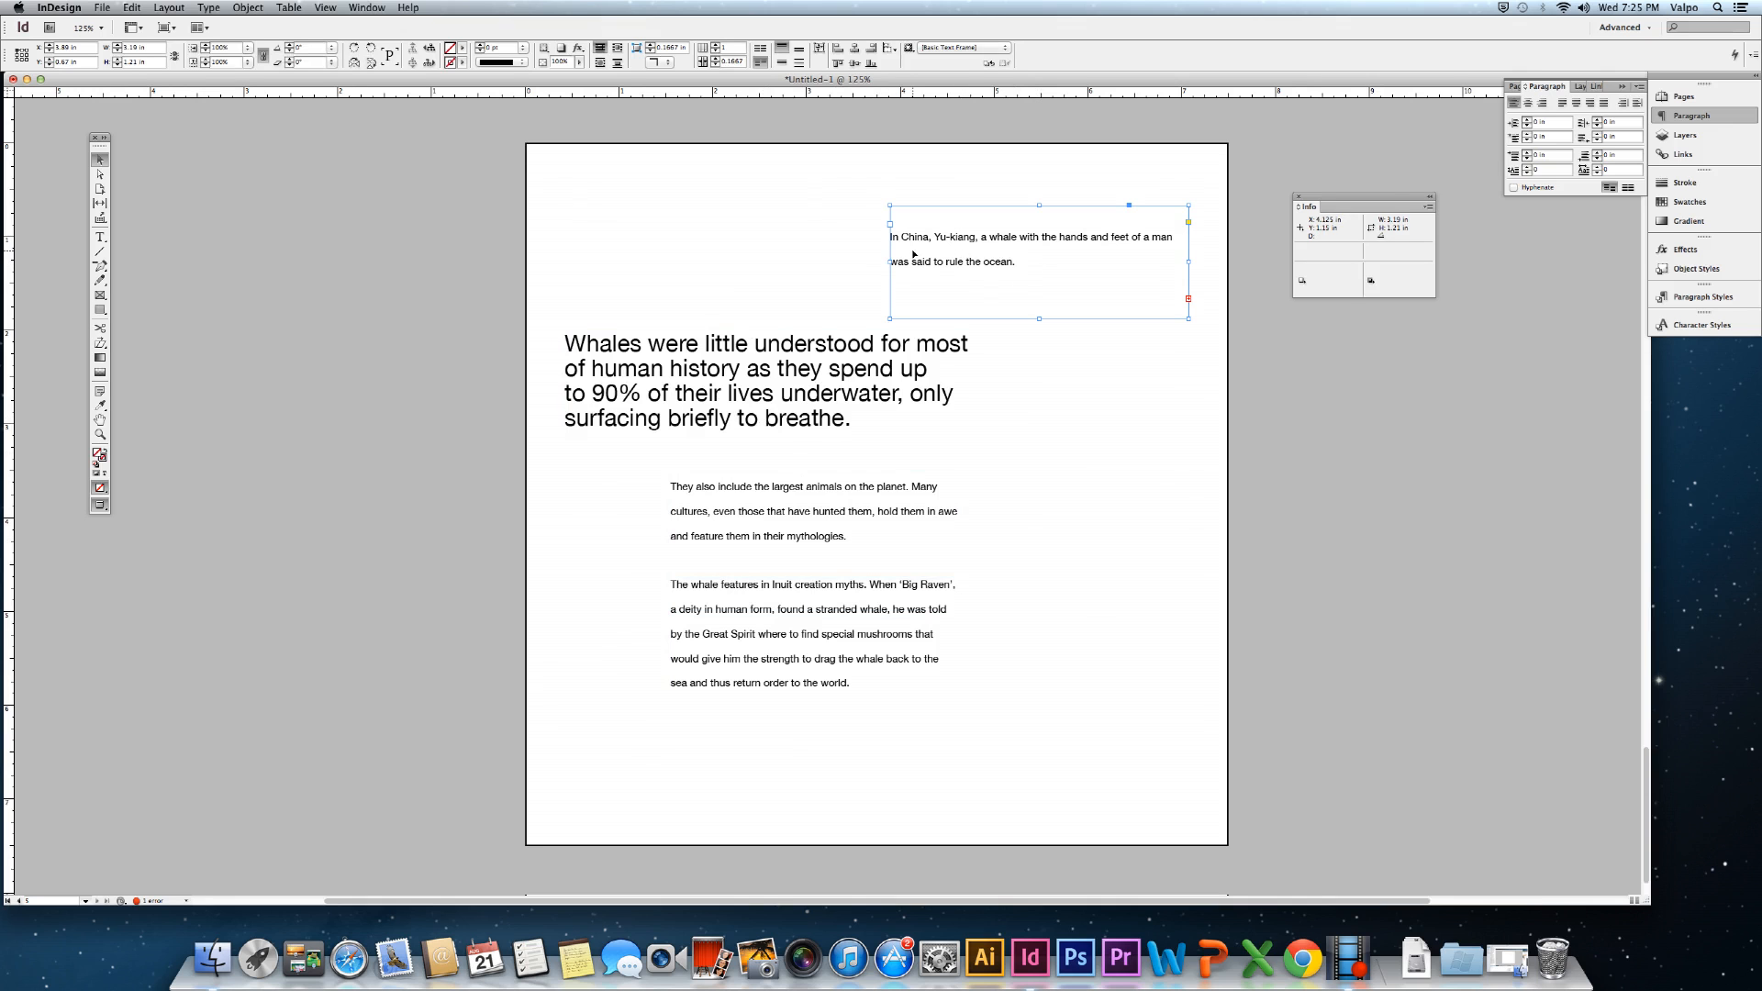
pyautogui.click(100, 237)
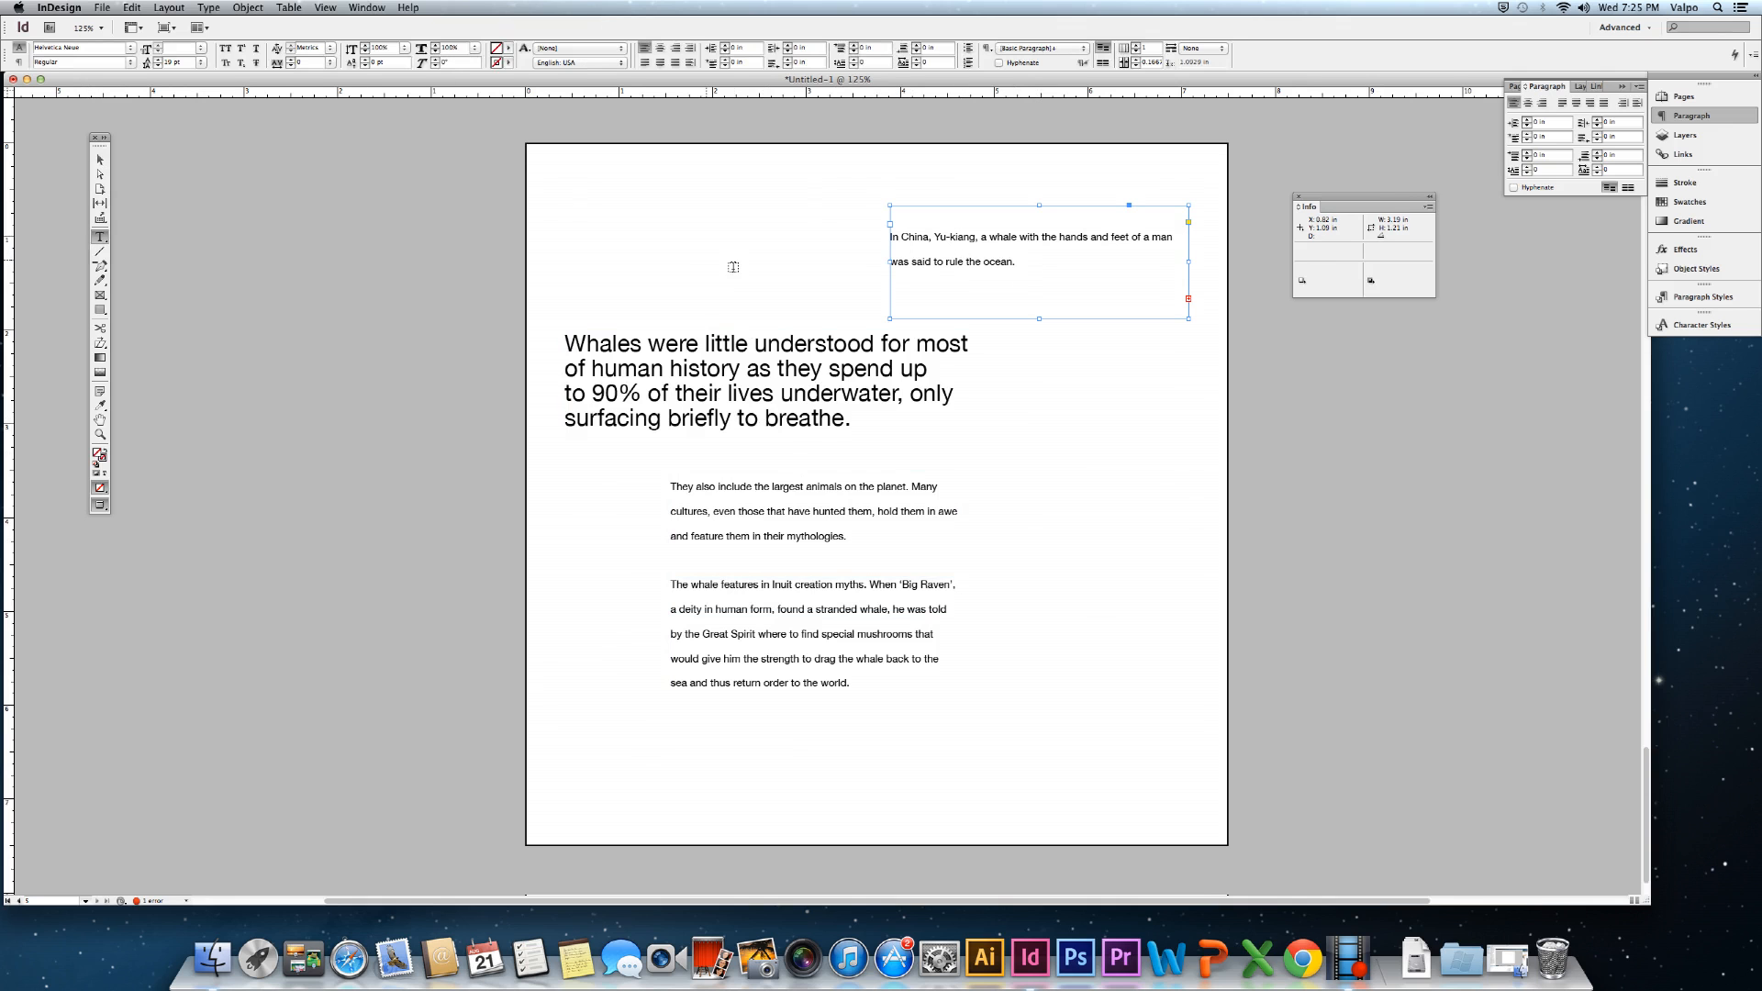
pyautogui.moveTo(1028, 262); pyautogui.dragTo(716, 174)
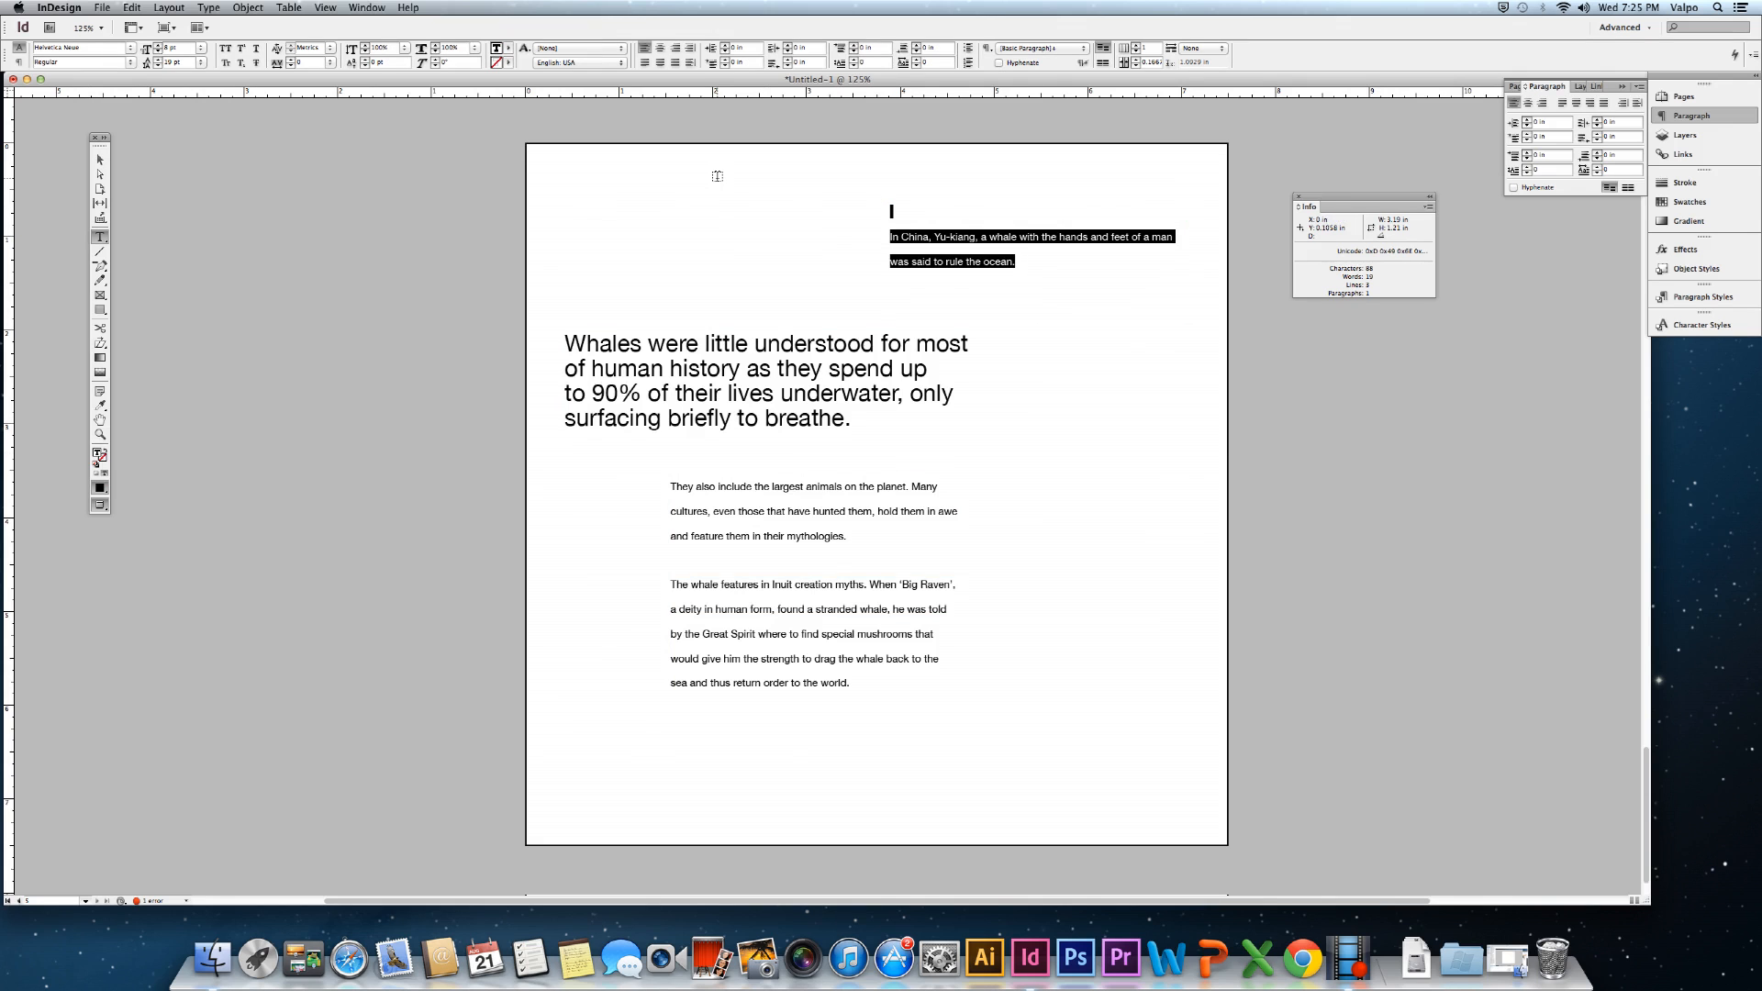
pyautogui.press('super+shift+.')
pyautogui.press('super+shift+.')
pyautogui.press('super+shift+.')
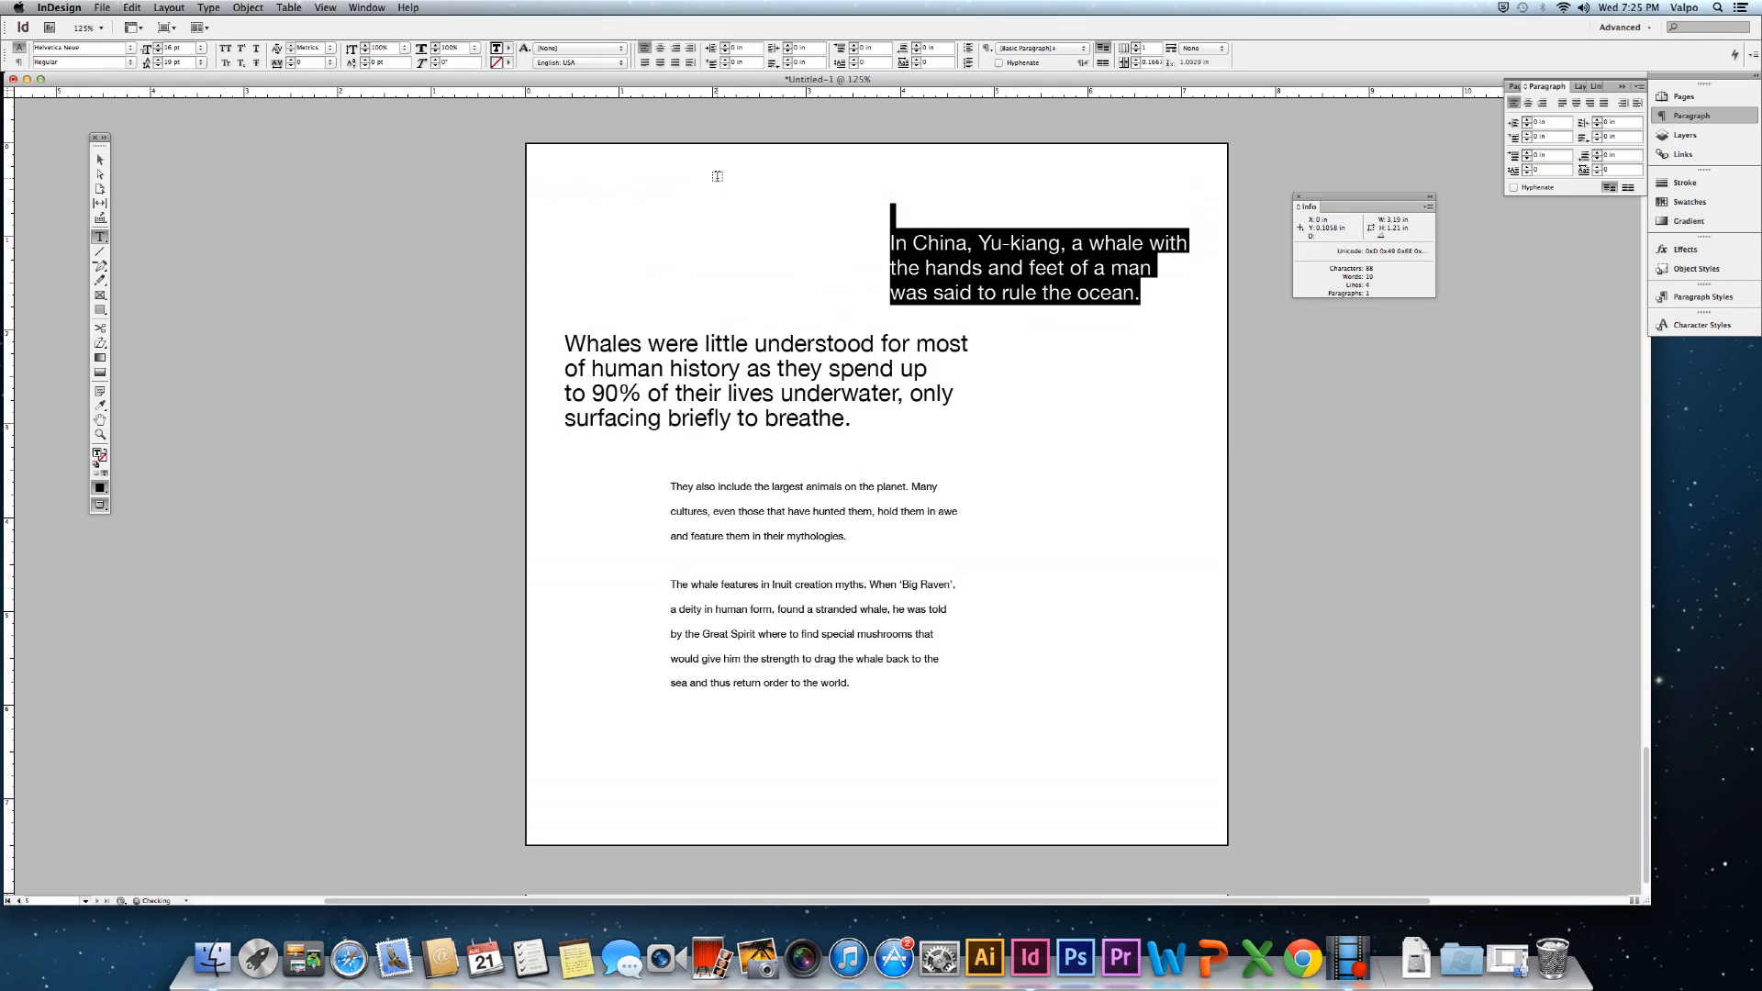
pyautogui.click(100, 160)
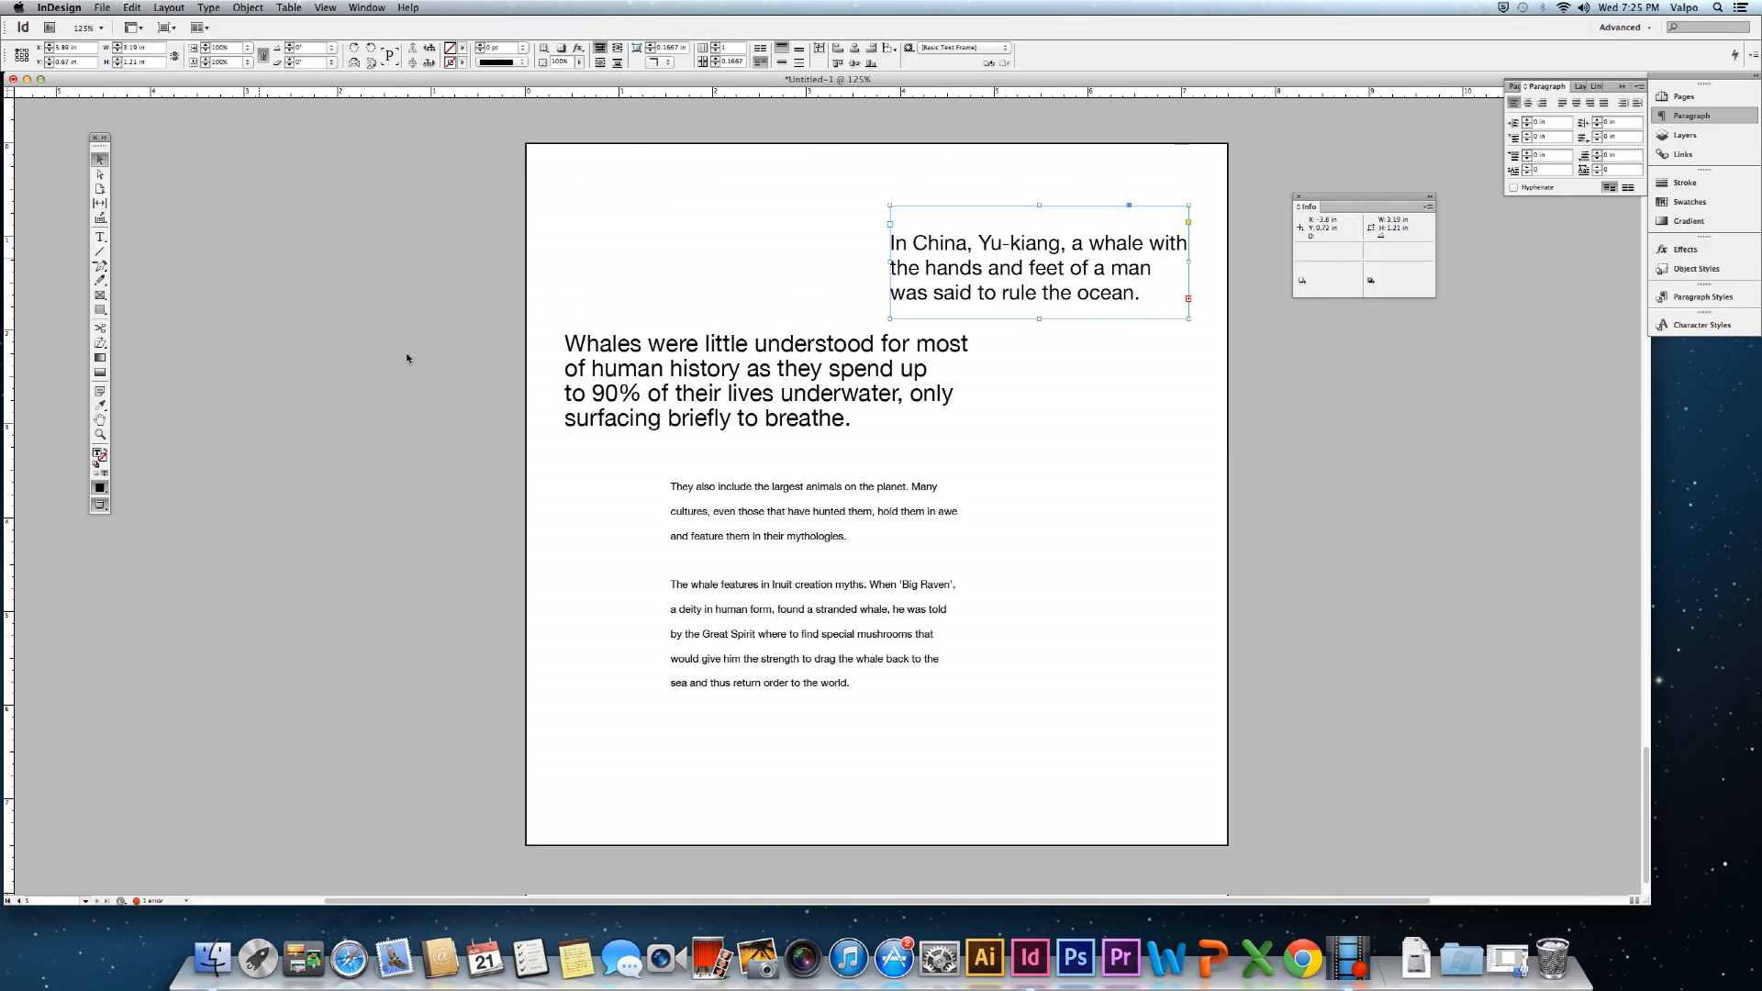
pyautogui.click(1044, 759)
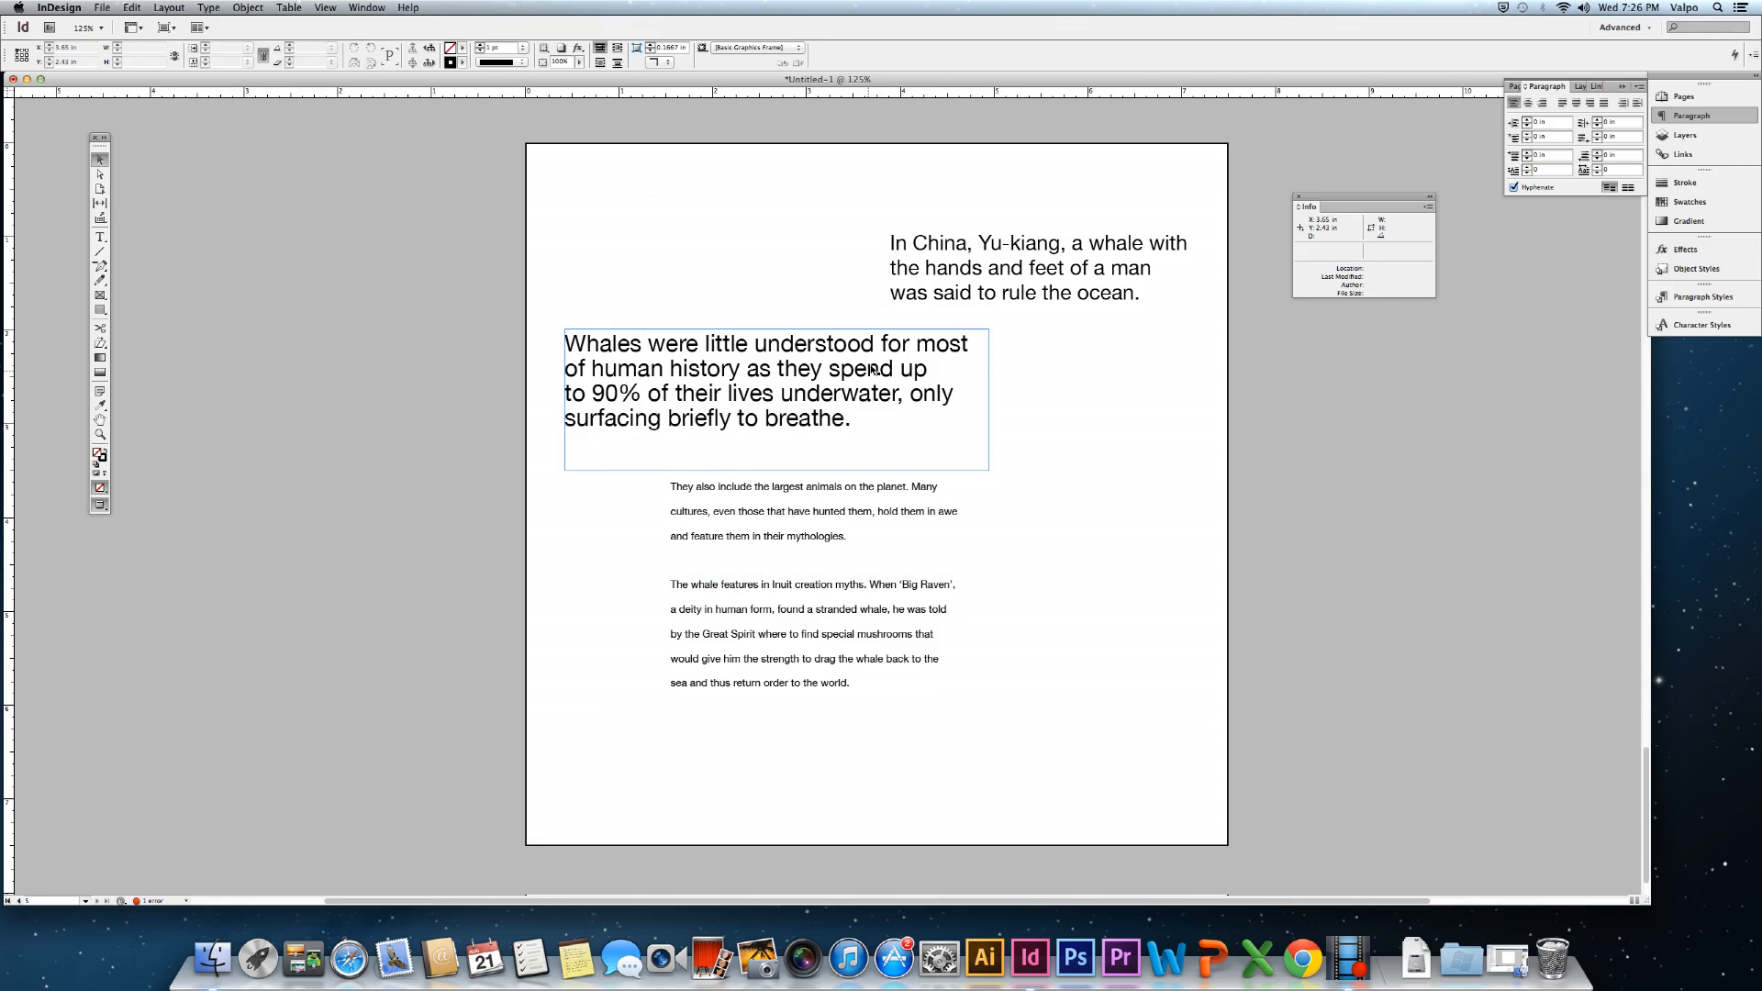
# Shrink the China text back to small size and move its frame left above the body paragraphs.
pyautogui.click(1017, 255)
pyautogui.tripleClick(1017, 254)
pyautogui.click(1017, 255)
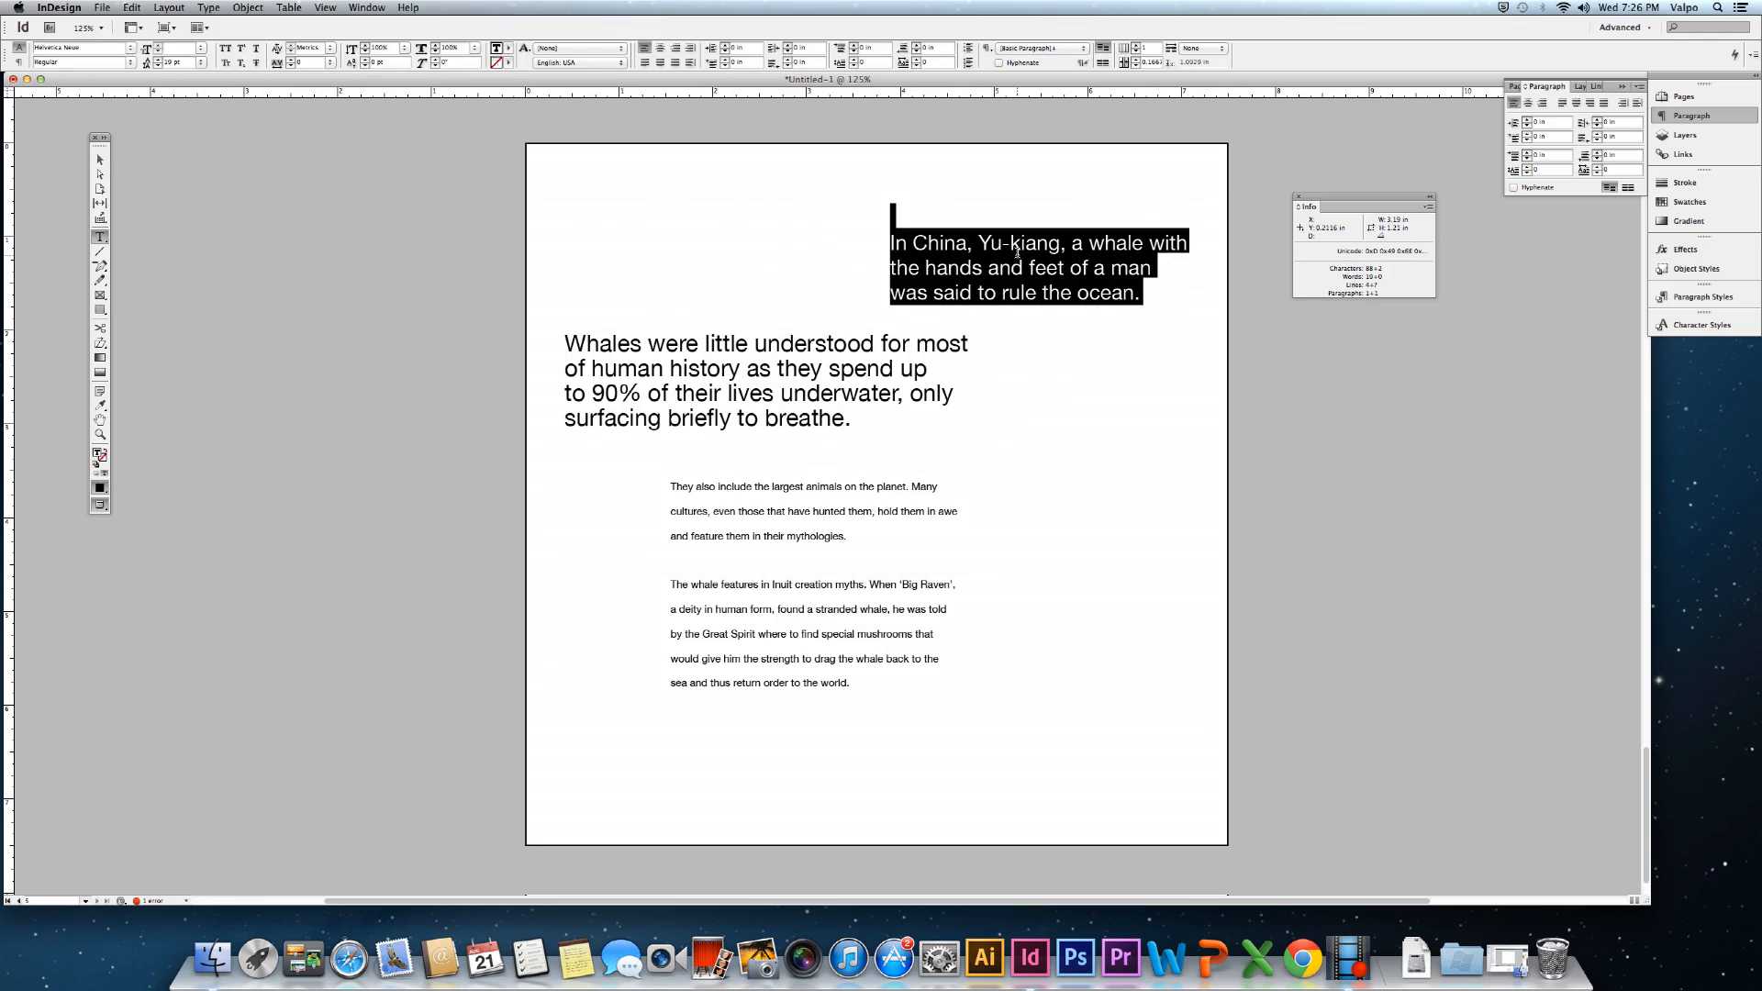
pyautogui.press('super+shift+comma')
pyautogui.press('super+shift+comma')
pyautogui.press('super+shift+comma')
pyautogui.press('super+shift+comma')
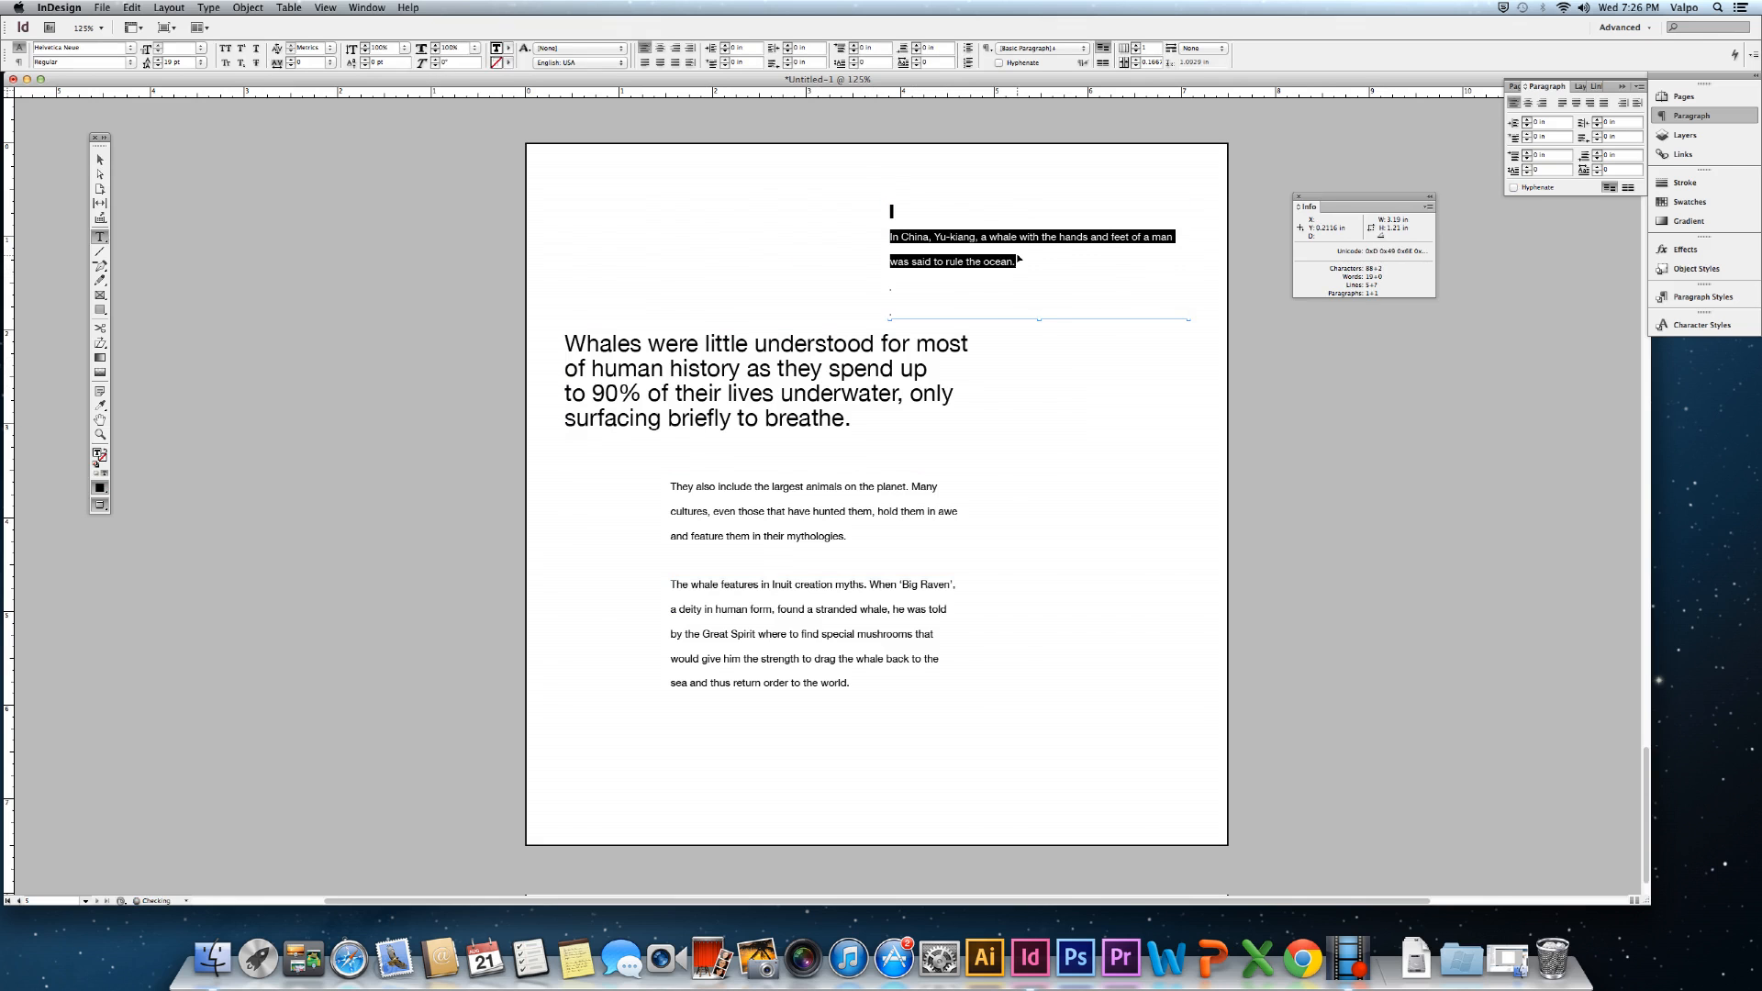
pyautogui.click(100, 159)
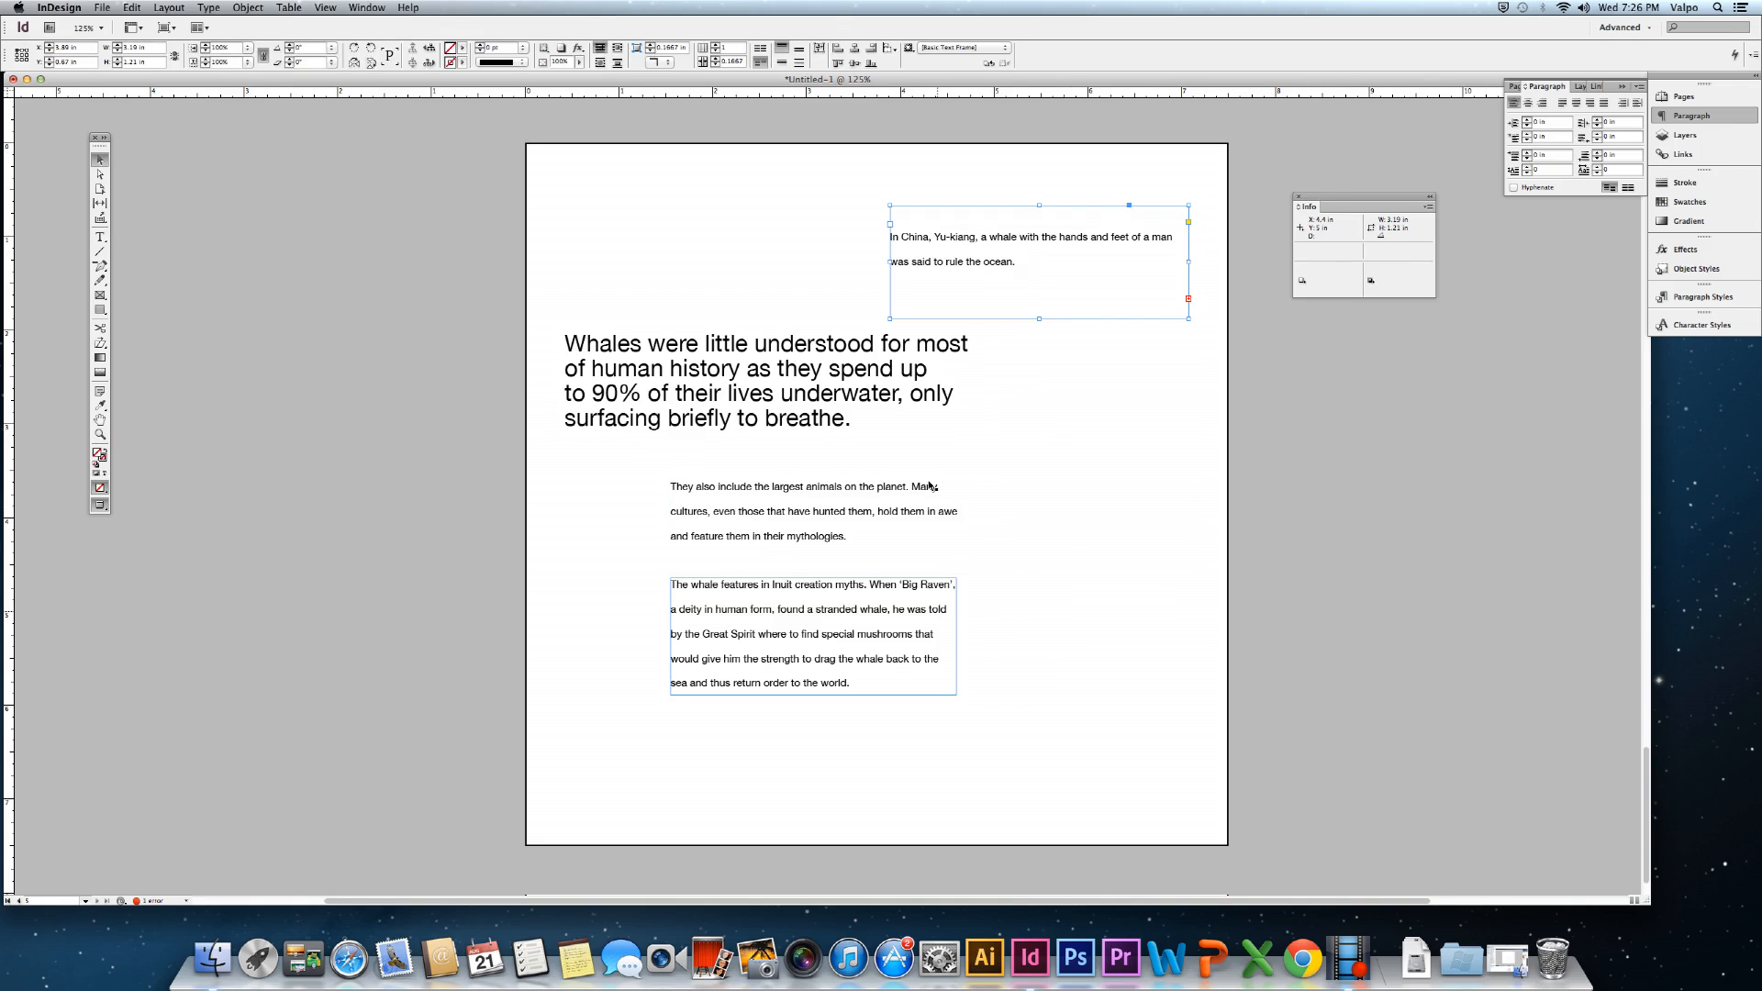
pyautogui.moveTo(964, 253); pyautogui.dragTo(744, 252)
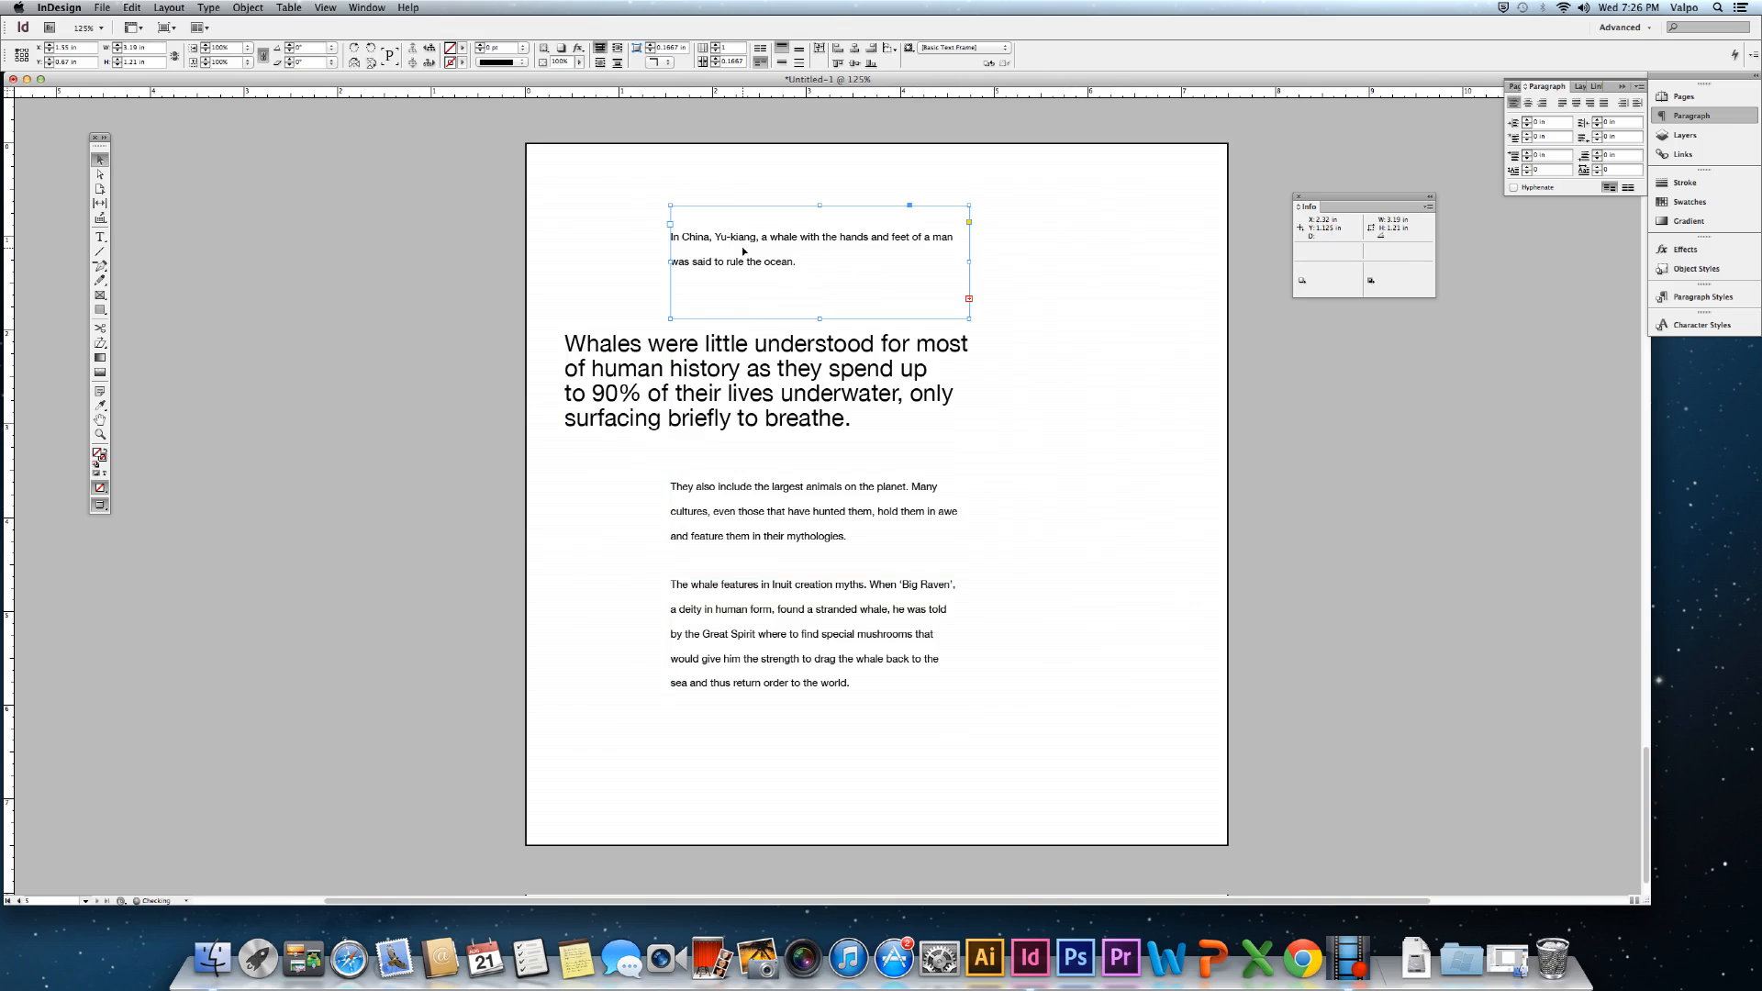
pyautogui.click(803, 815)
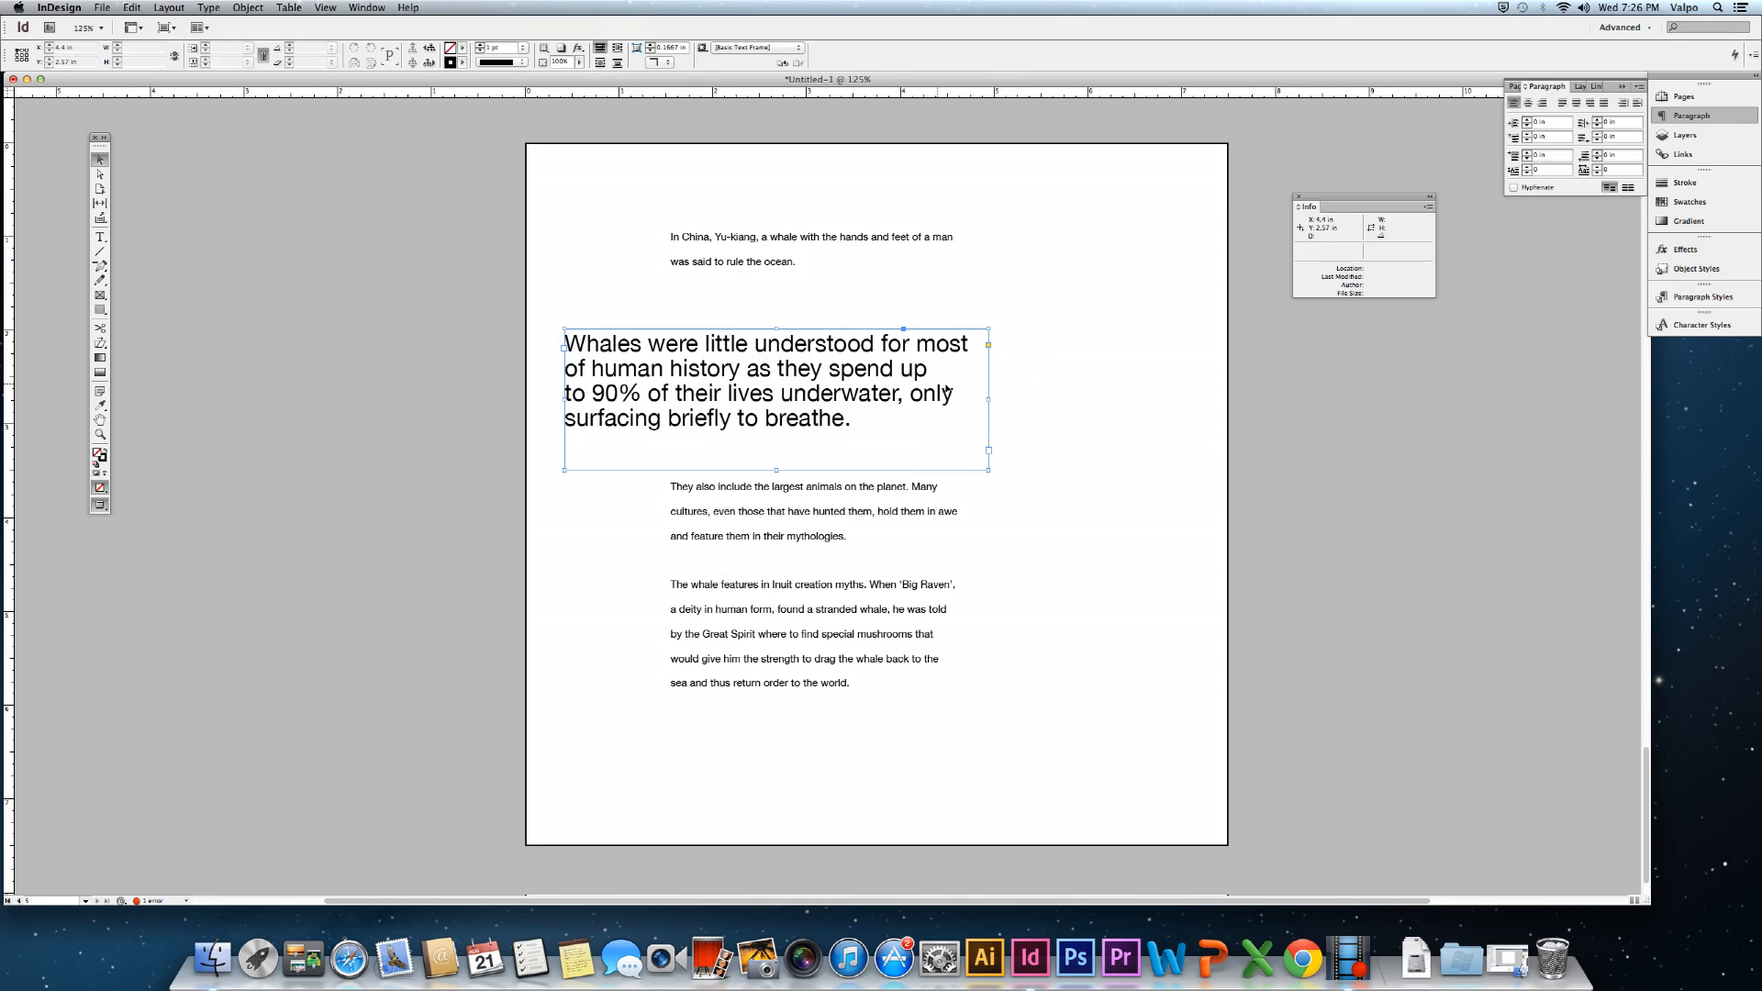
# Widen the large whale passage frame so it wraps to three lines.
pyautogui.click(988, 400)
pyautogui.moveTo(988, 398); pyautogui.dragTo(1170, 399)
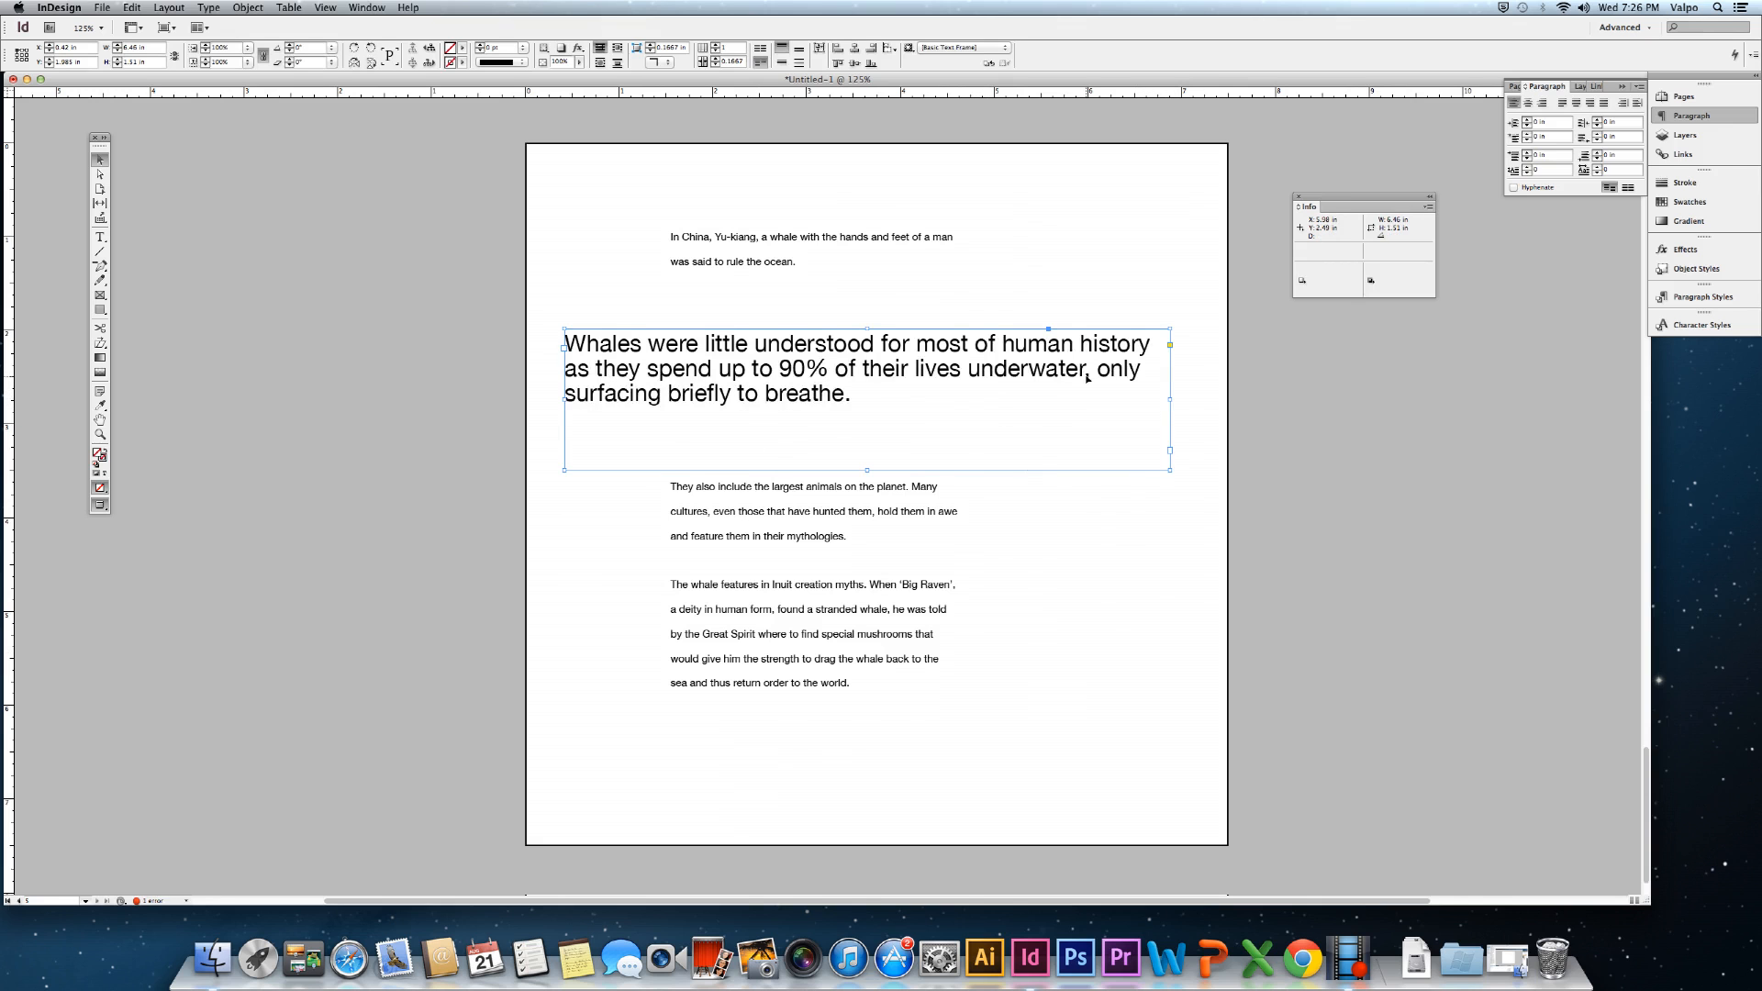
pyautogui.click(1246, 435)
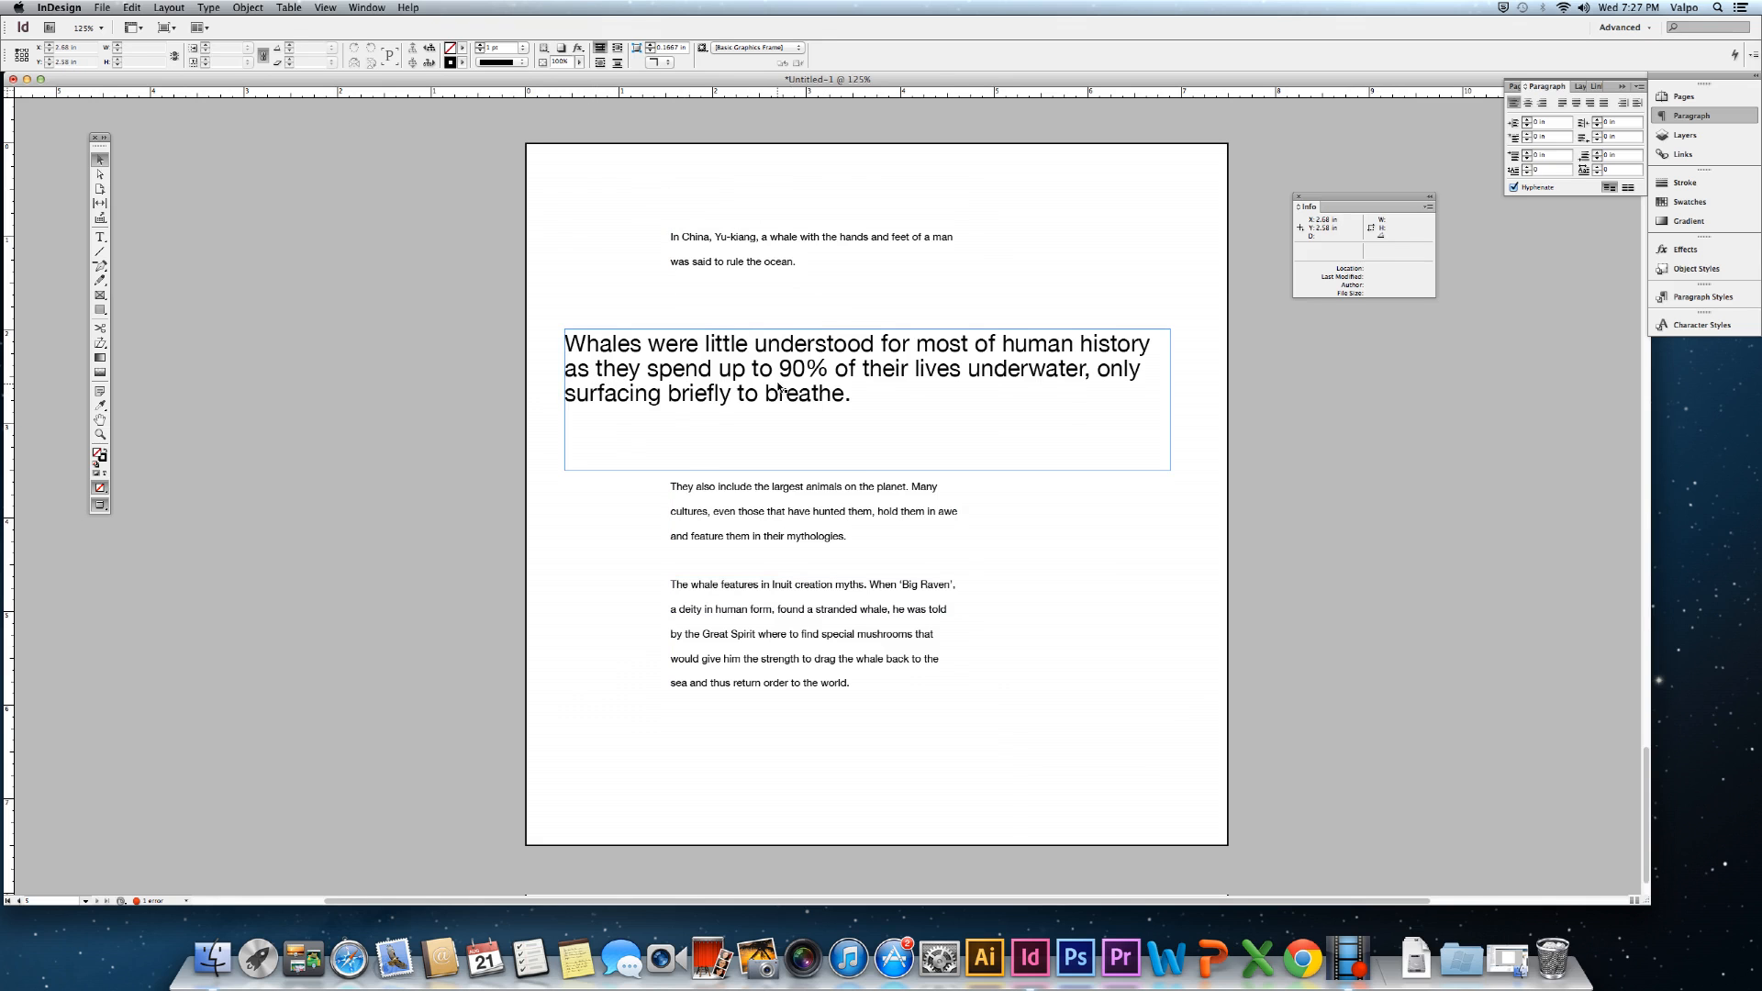
# Narrow both body paragraph frames to 2.3 in, lengthening the Inuit frame to show all text.
pyautogui.click(833, 612)
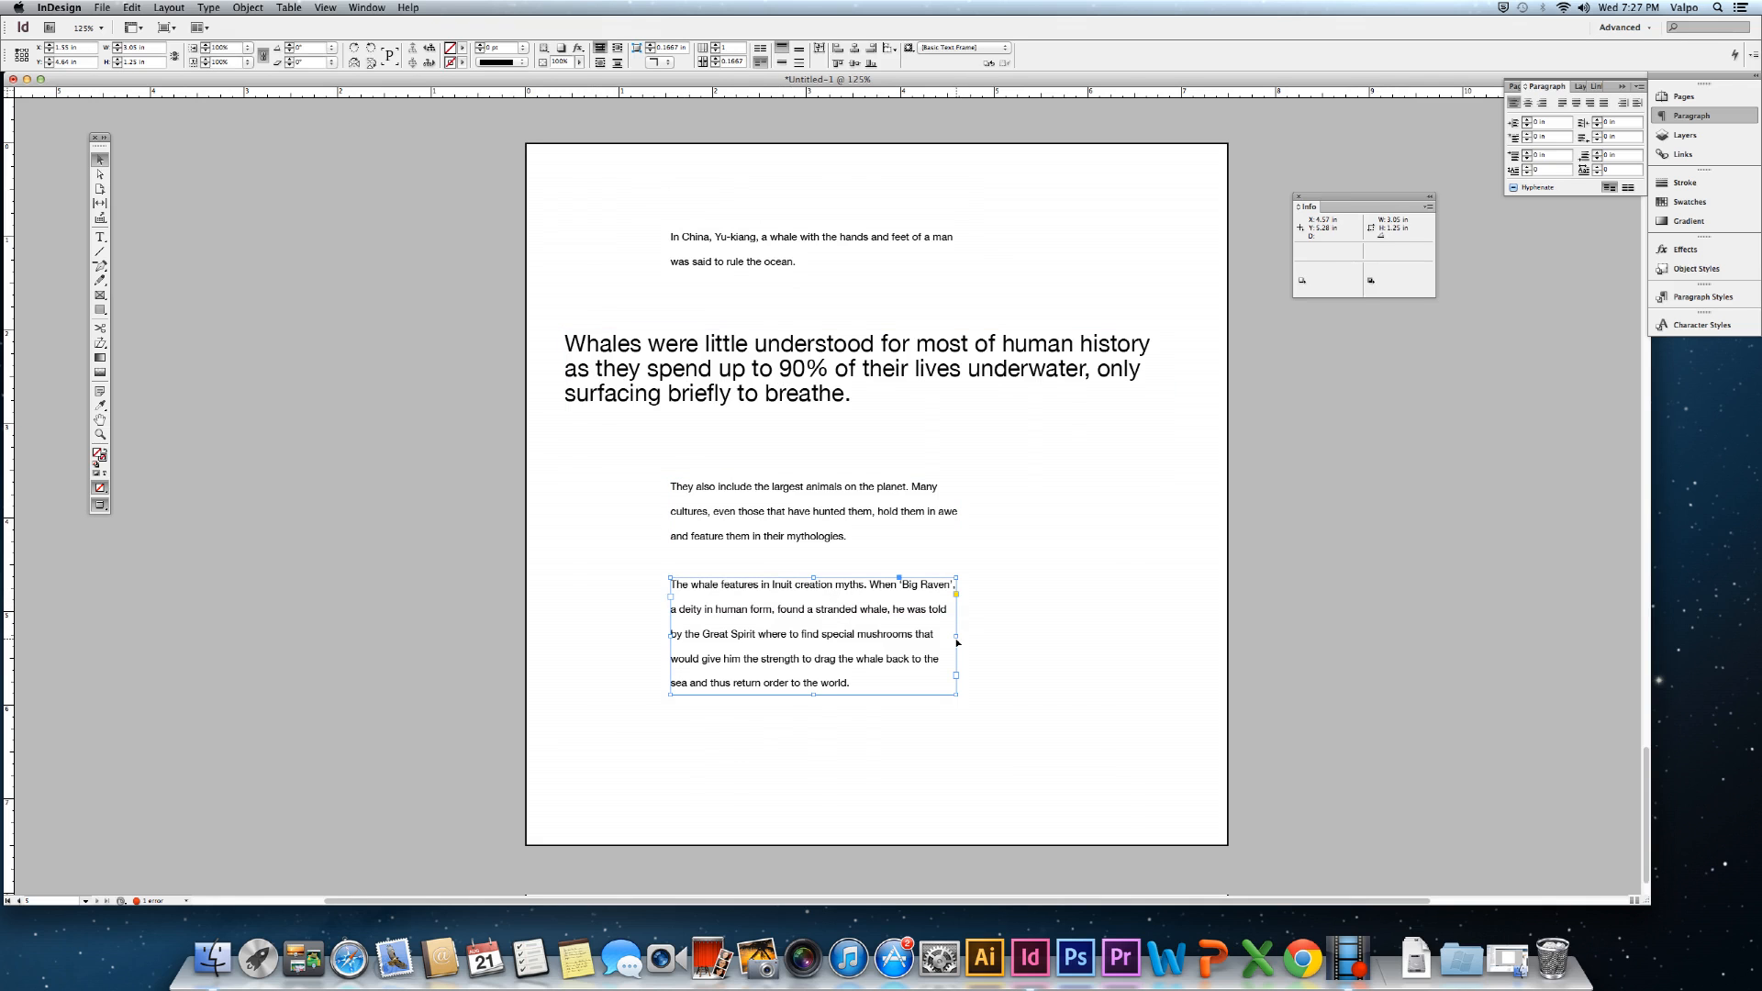
pyautogui.moveTo(956, 636); pyautogui.dragTo(886, 636)
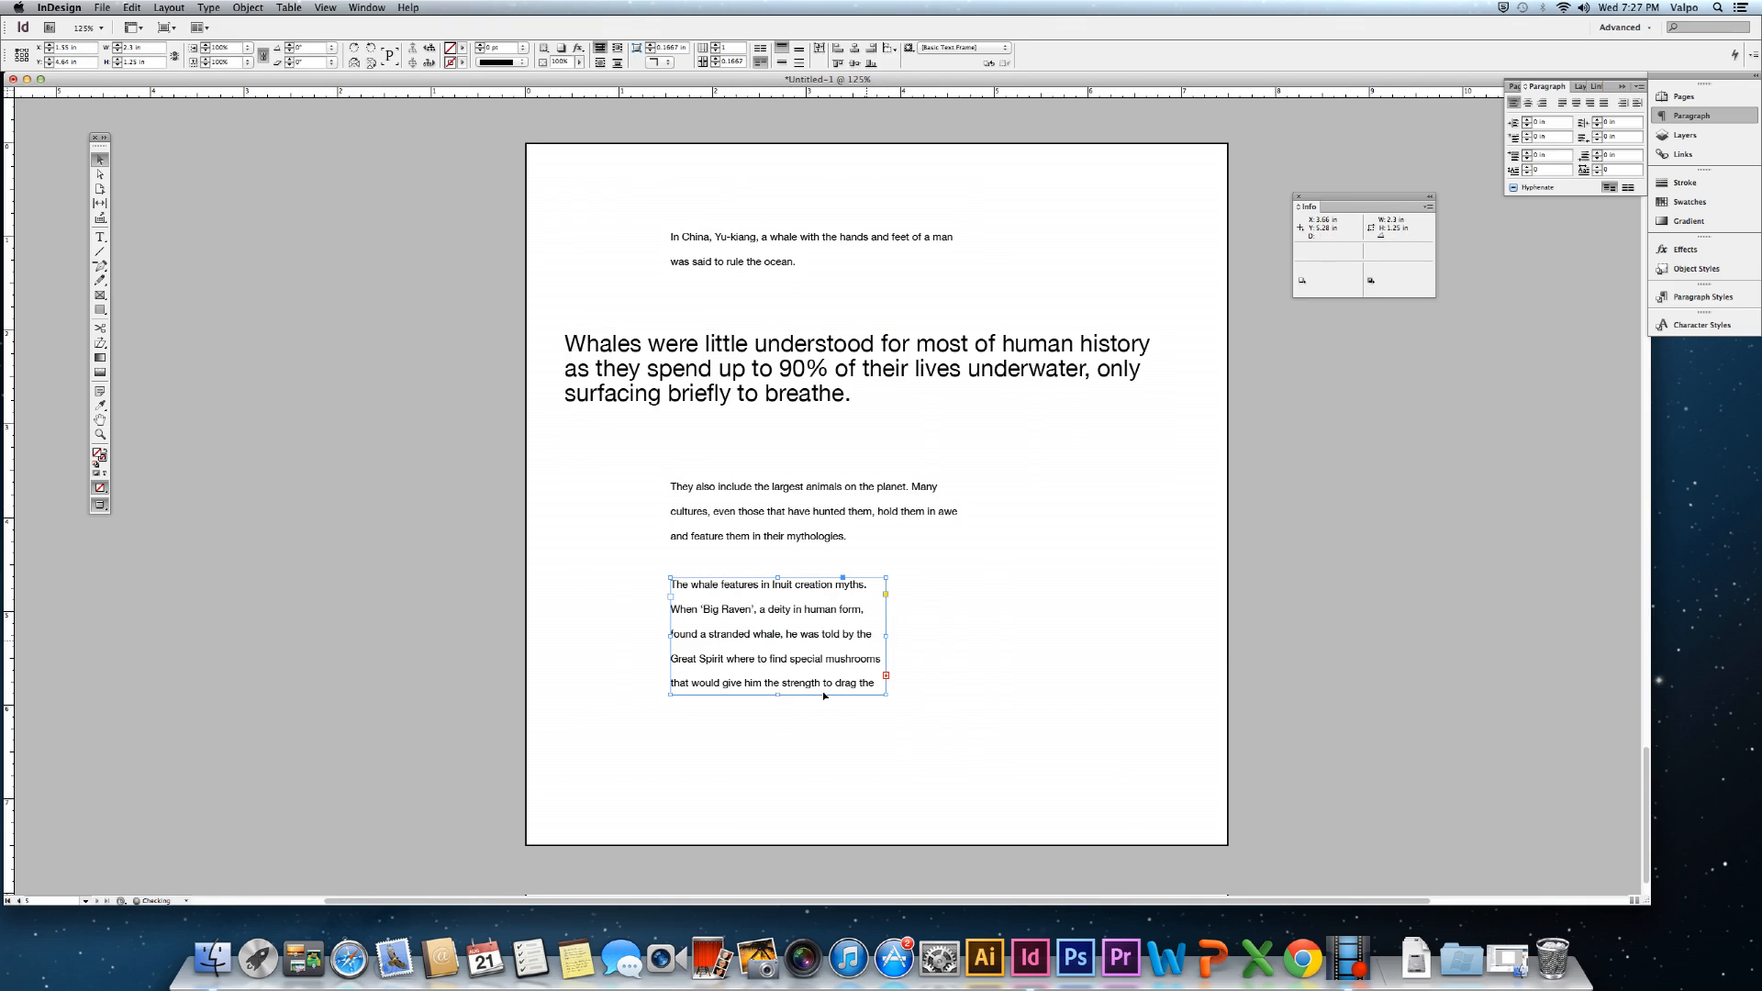
pyautogui.moveTo(780, 695); pyautogui.dragTo(780, 780)
pyautogui.click(919, 511)
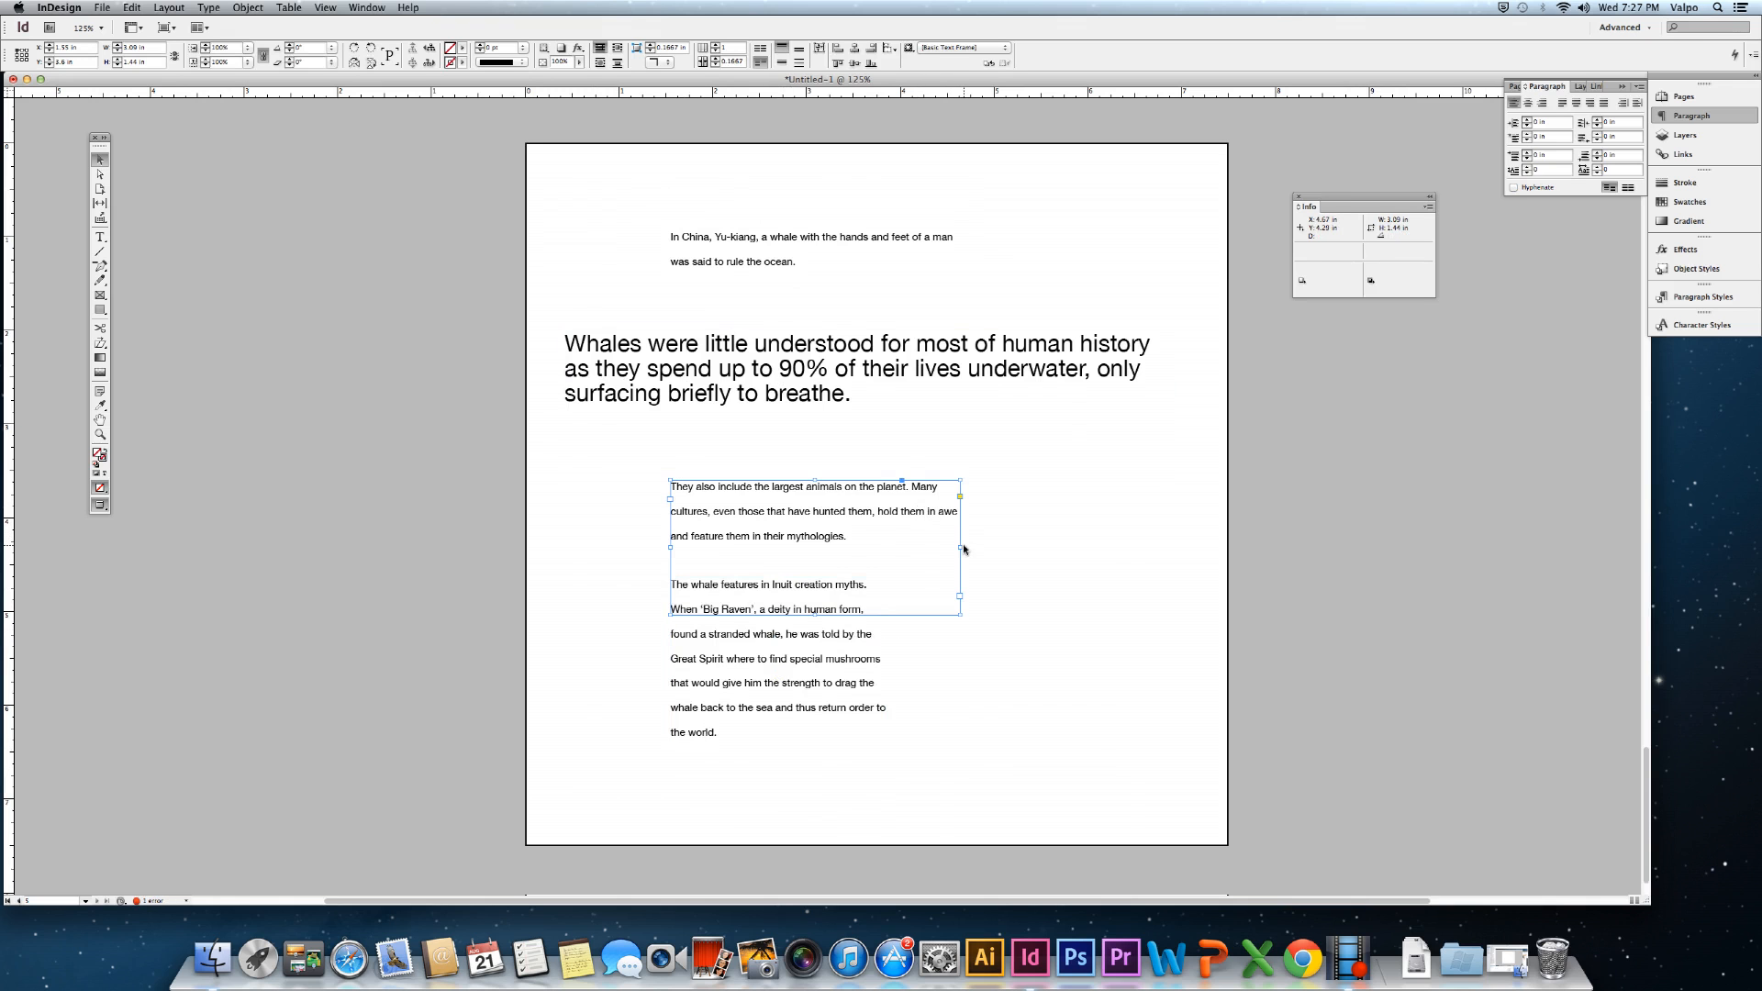
pyautogui.moveTo(961, 547); pyautogui.dragTo(886, 547)
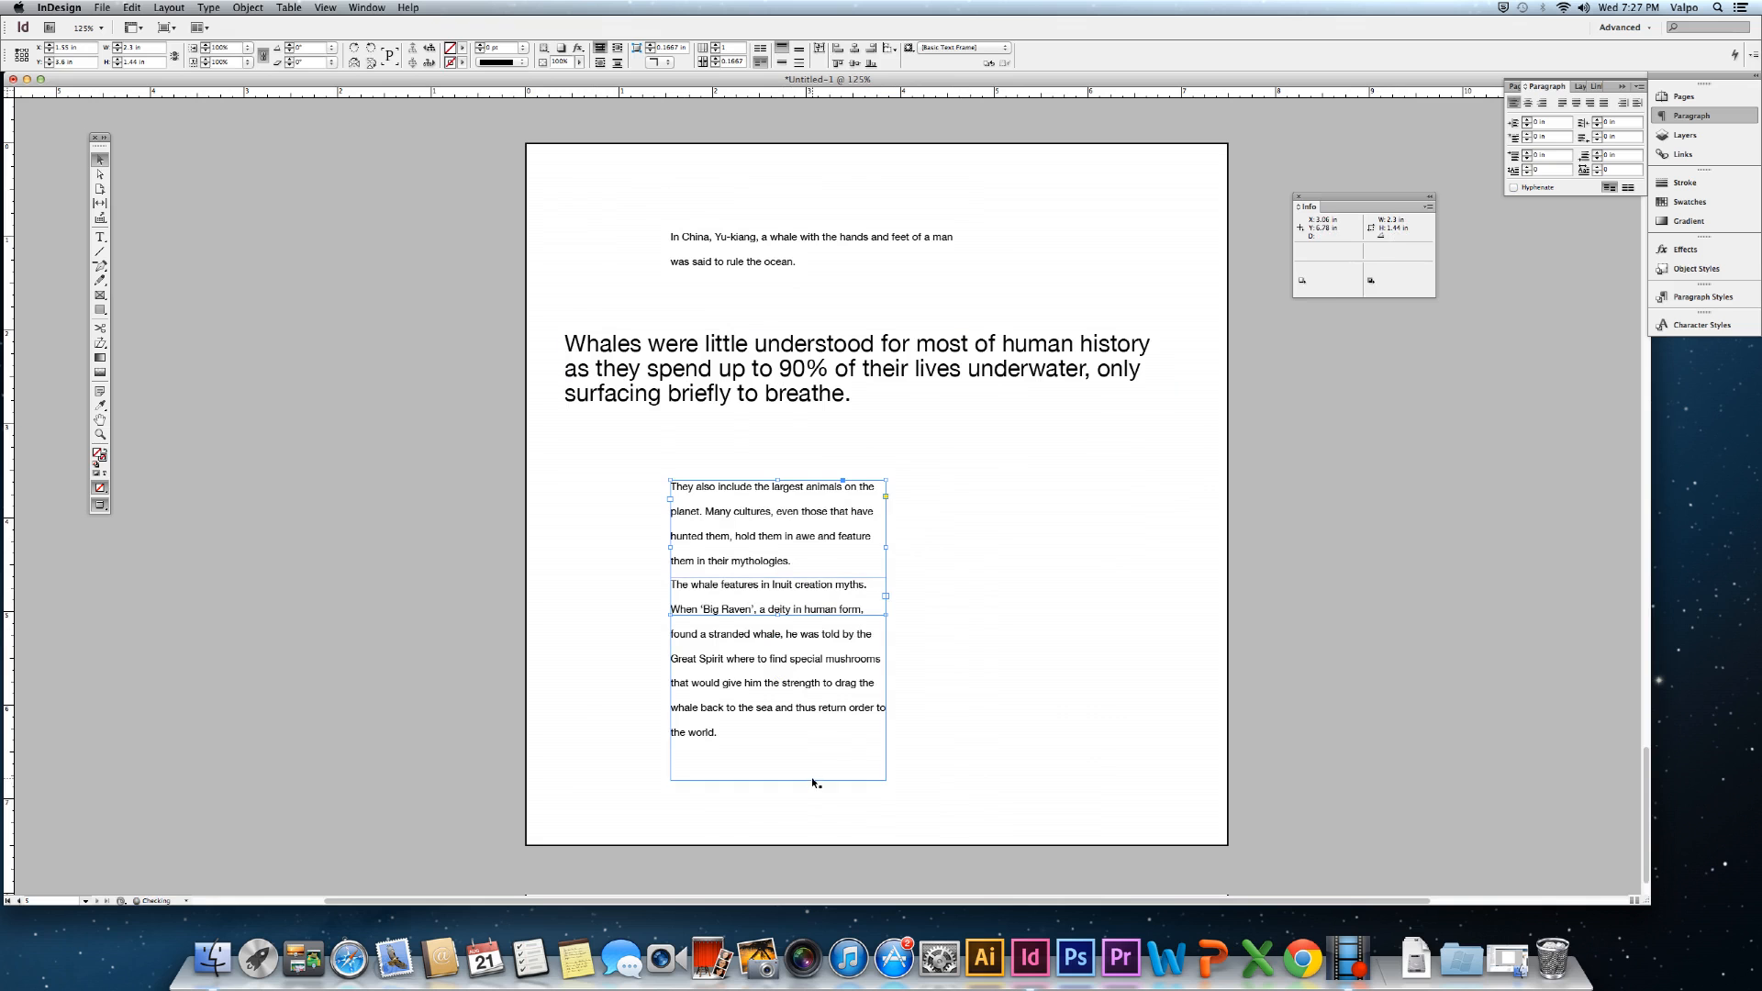
pyautogui.click(1050, 721)
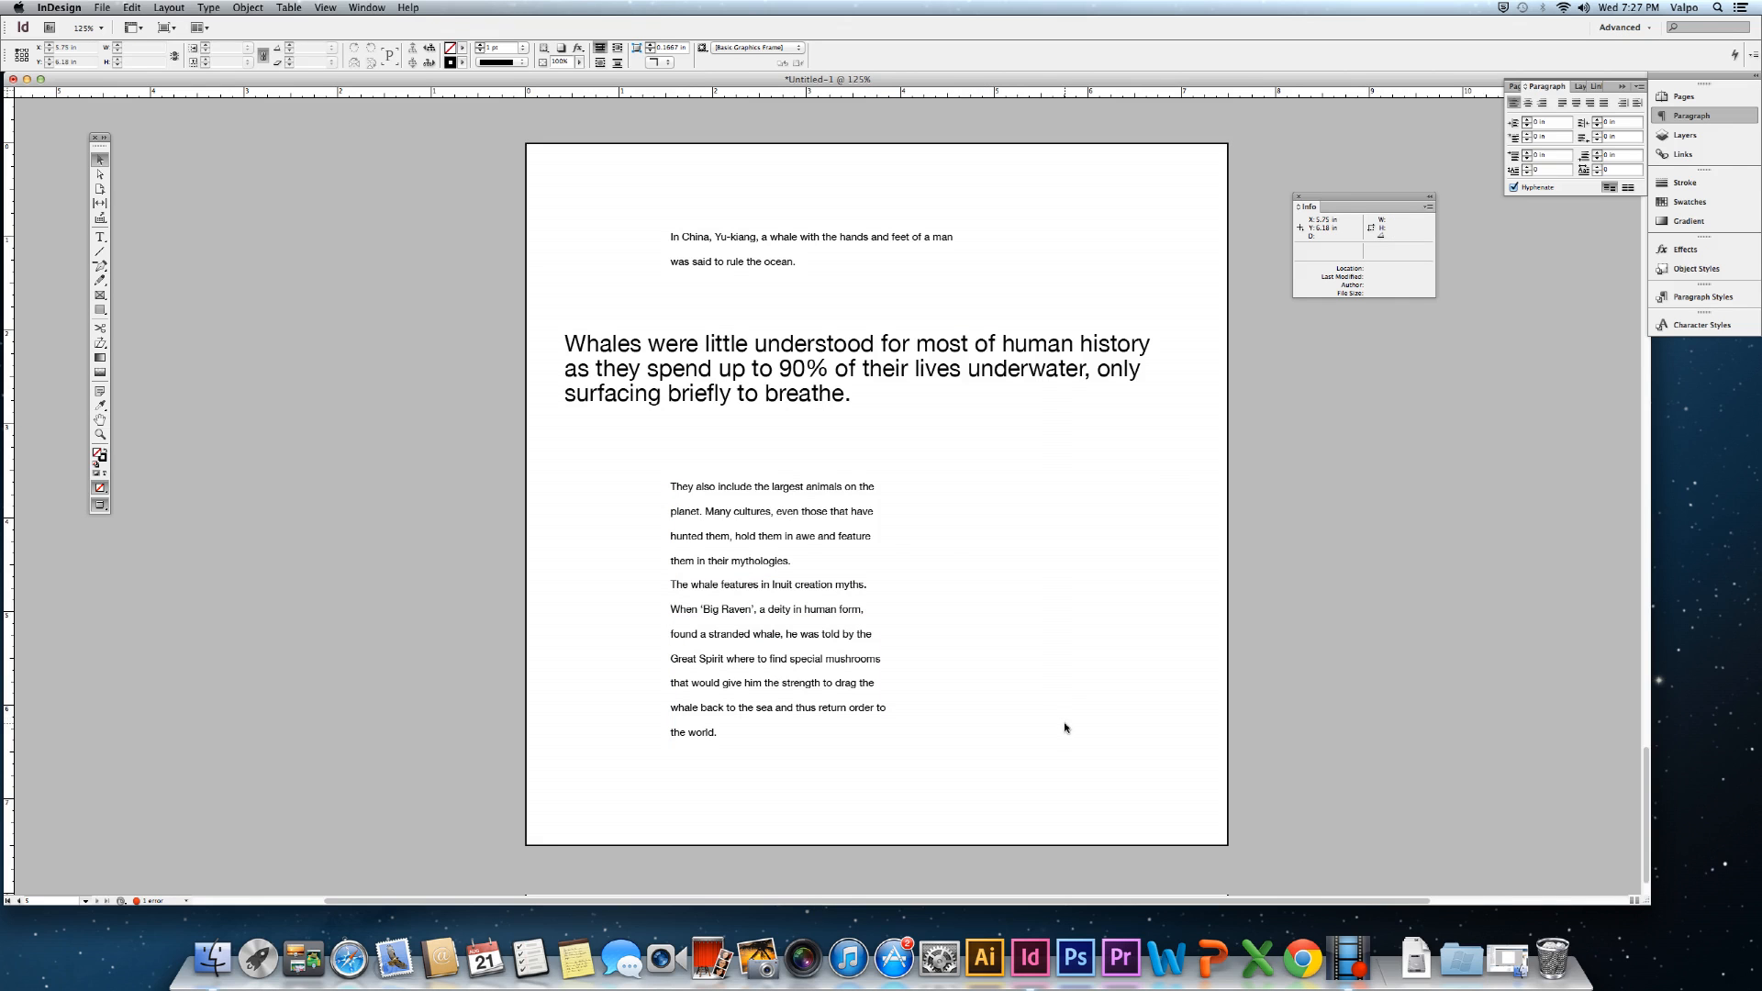
# Widen the In China frame so its sentence fits on one line.
pyautogui.click(775, 238)
pyautogui.moveTo(970, 262); pyautogui.dragTo(1176, 262)
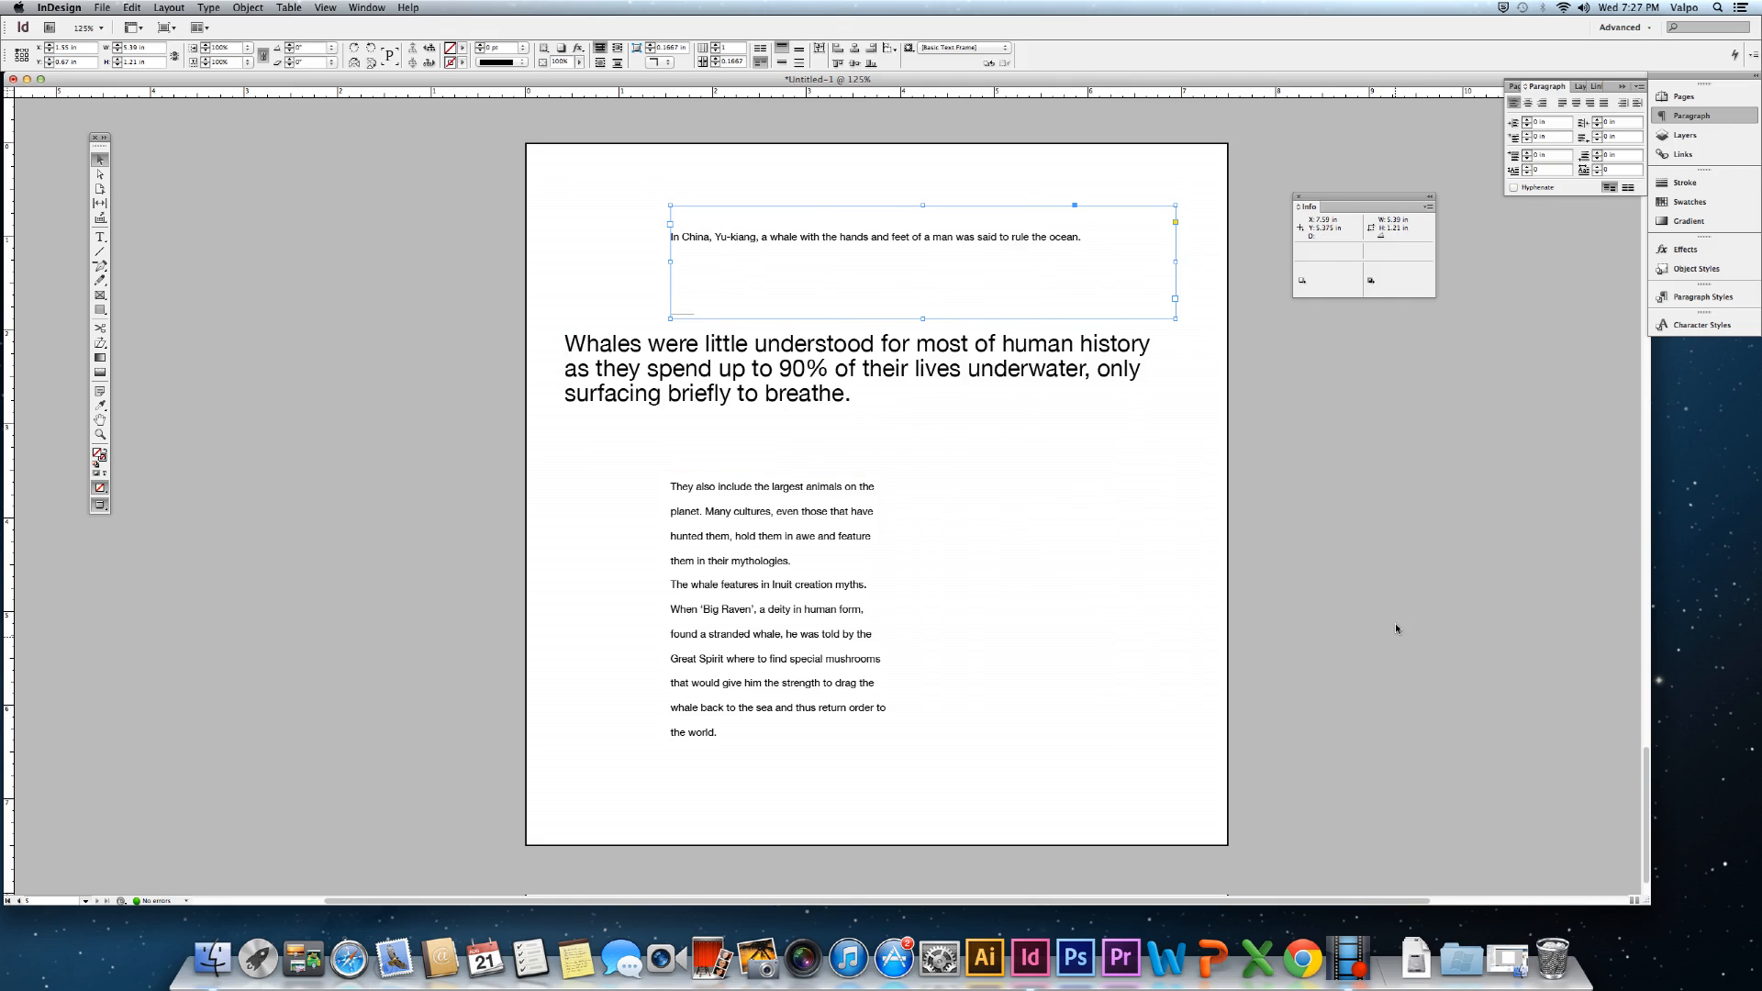
pyautogui.click(1137, 615)
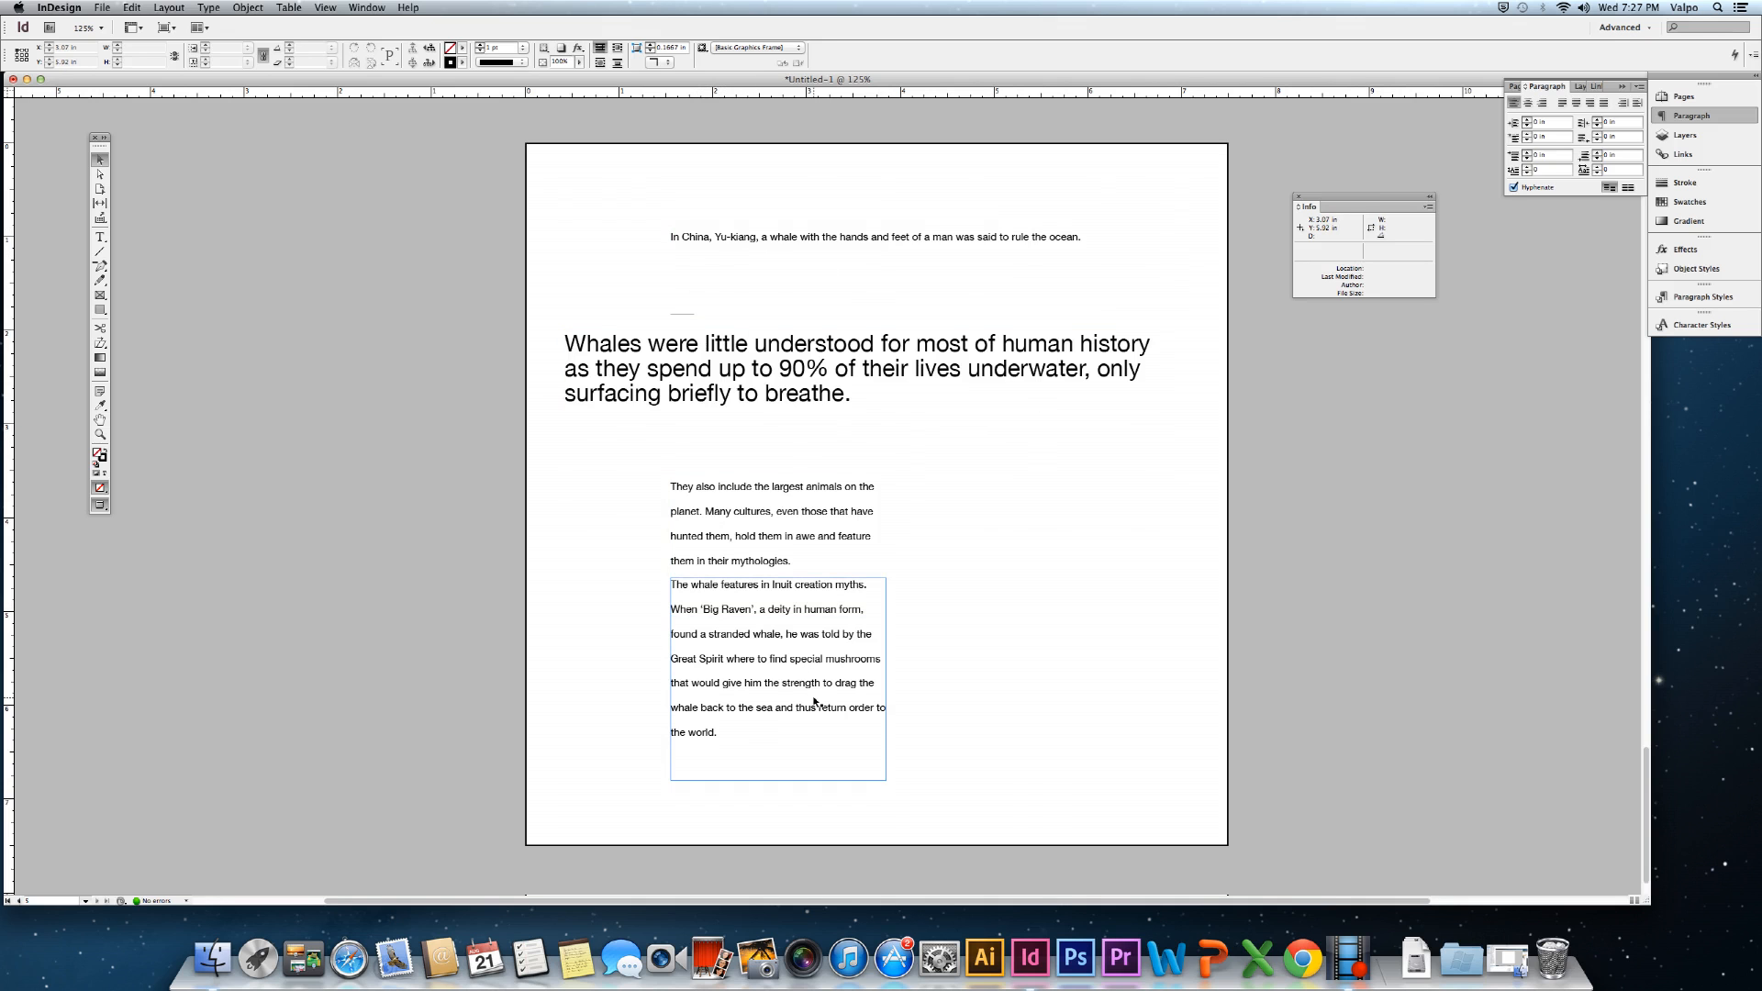
# Move the body paragraphs into the right column and narrow the China frame from its left edge.
pyautogui.click(752, 543)
pyautogui.moveTo(761, 673); pyautogui.dragTo(1009, 670)
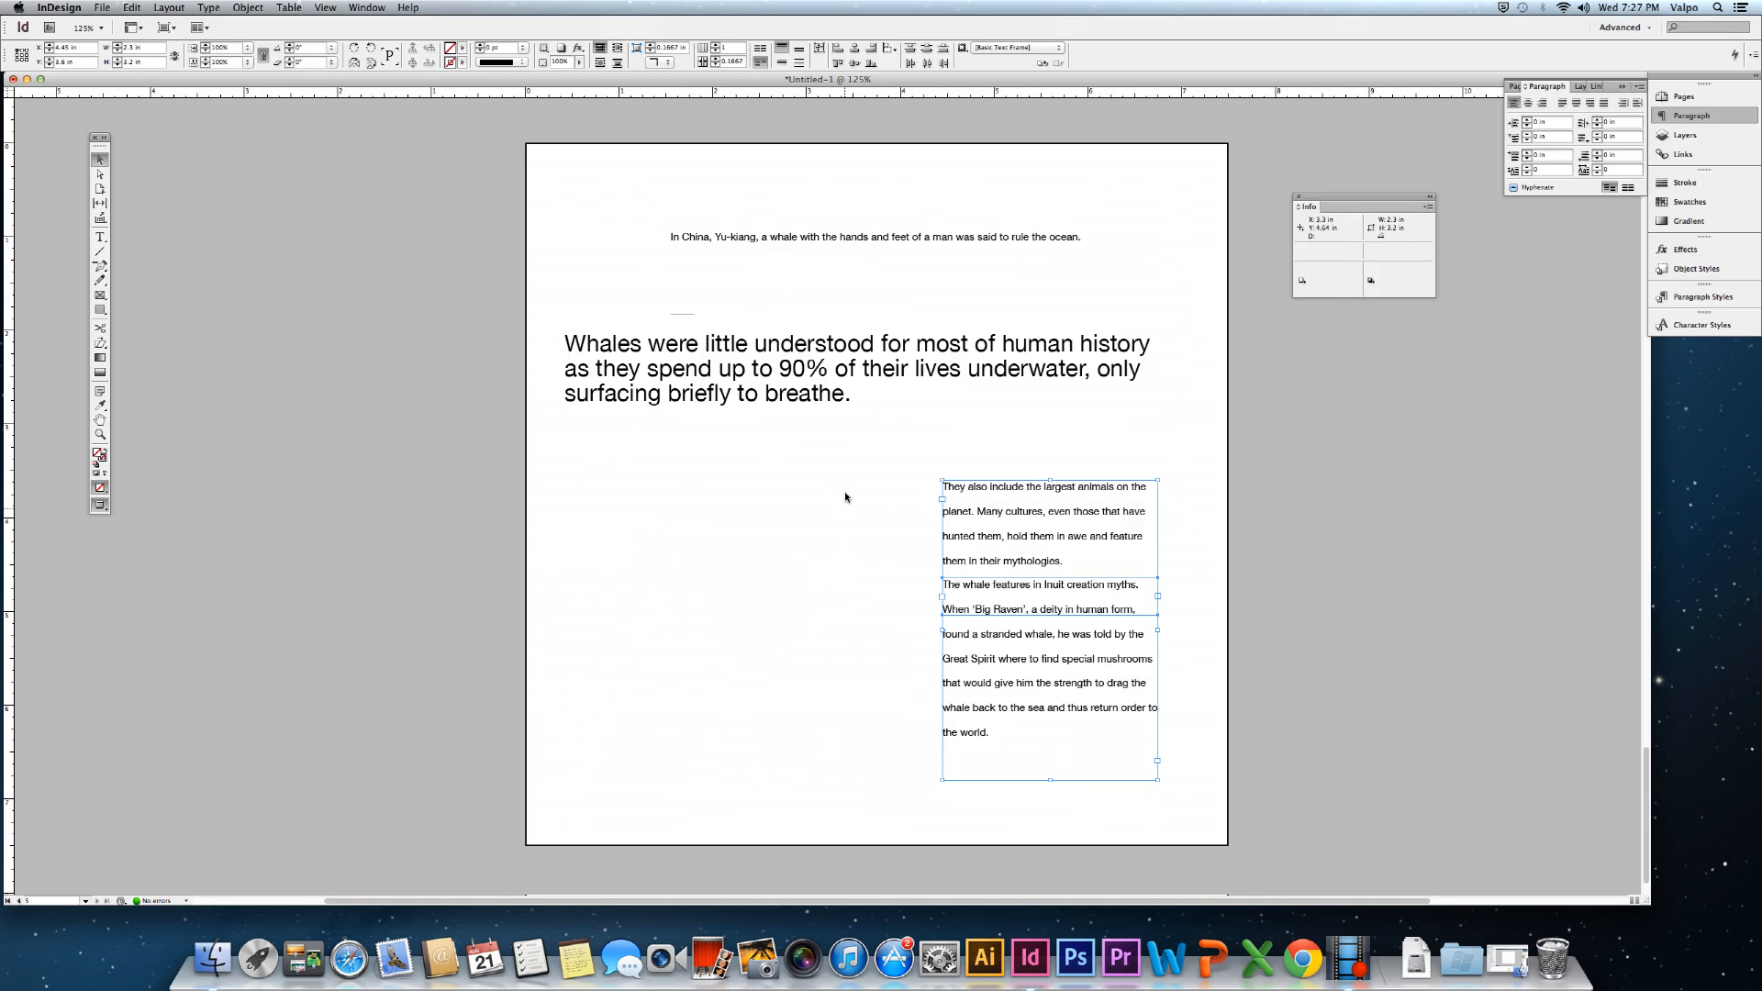
pyautogui.click(755, 237)
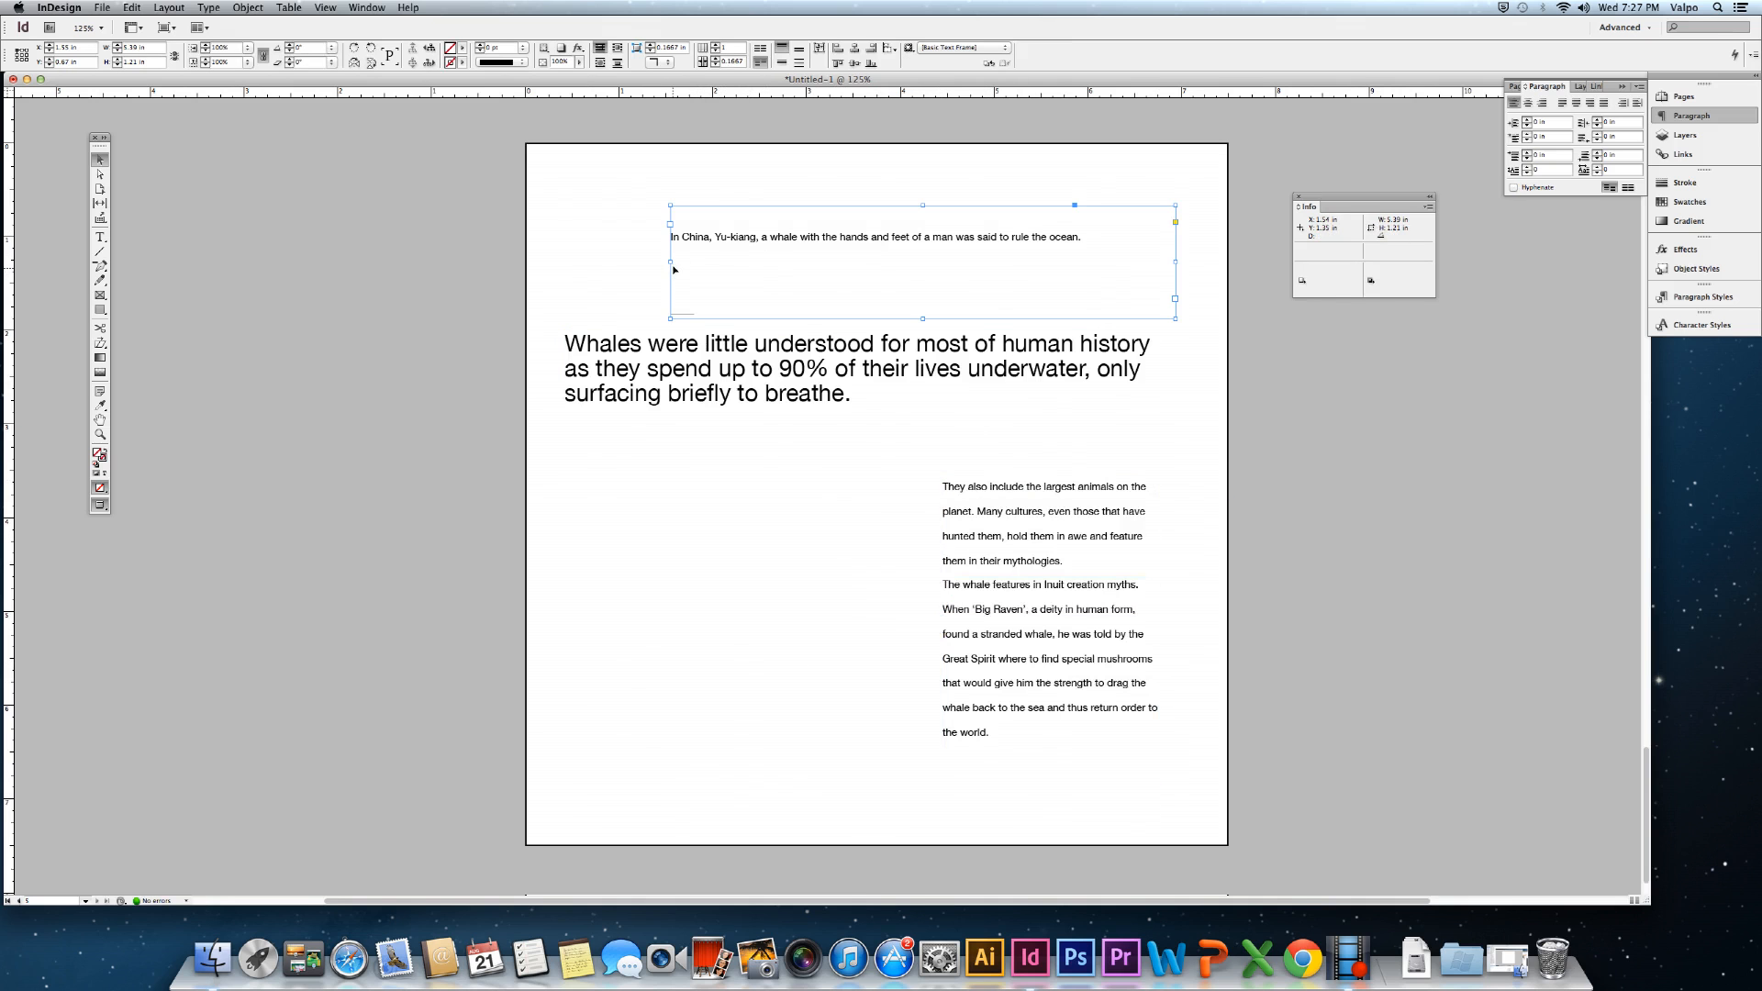
pyautogui.moveTo(673, 261); pyautogui.dragTo(936, 265)
pyautogui.click(797, 611)
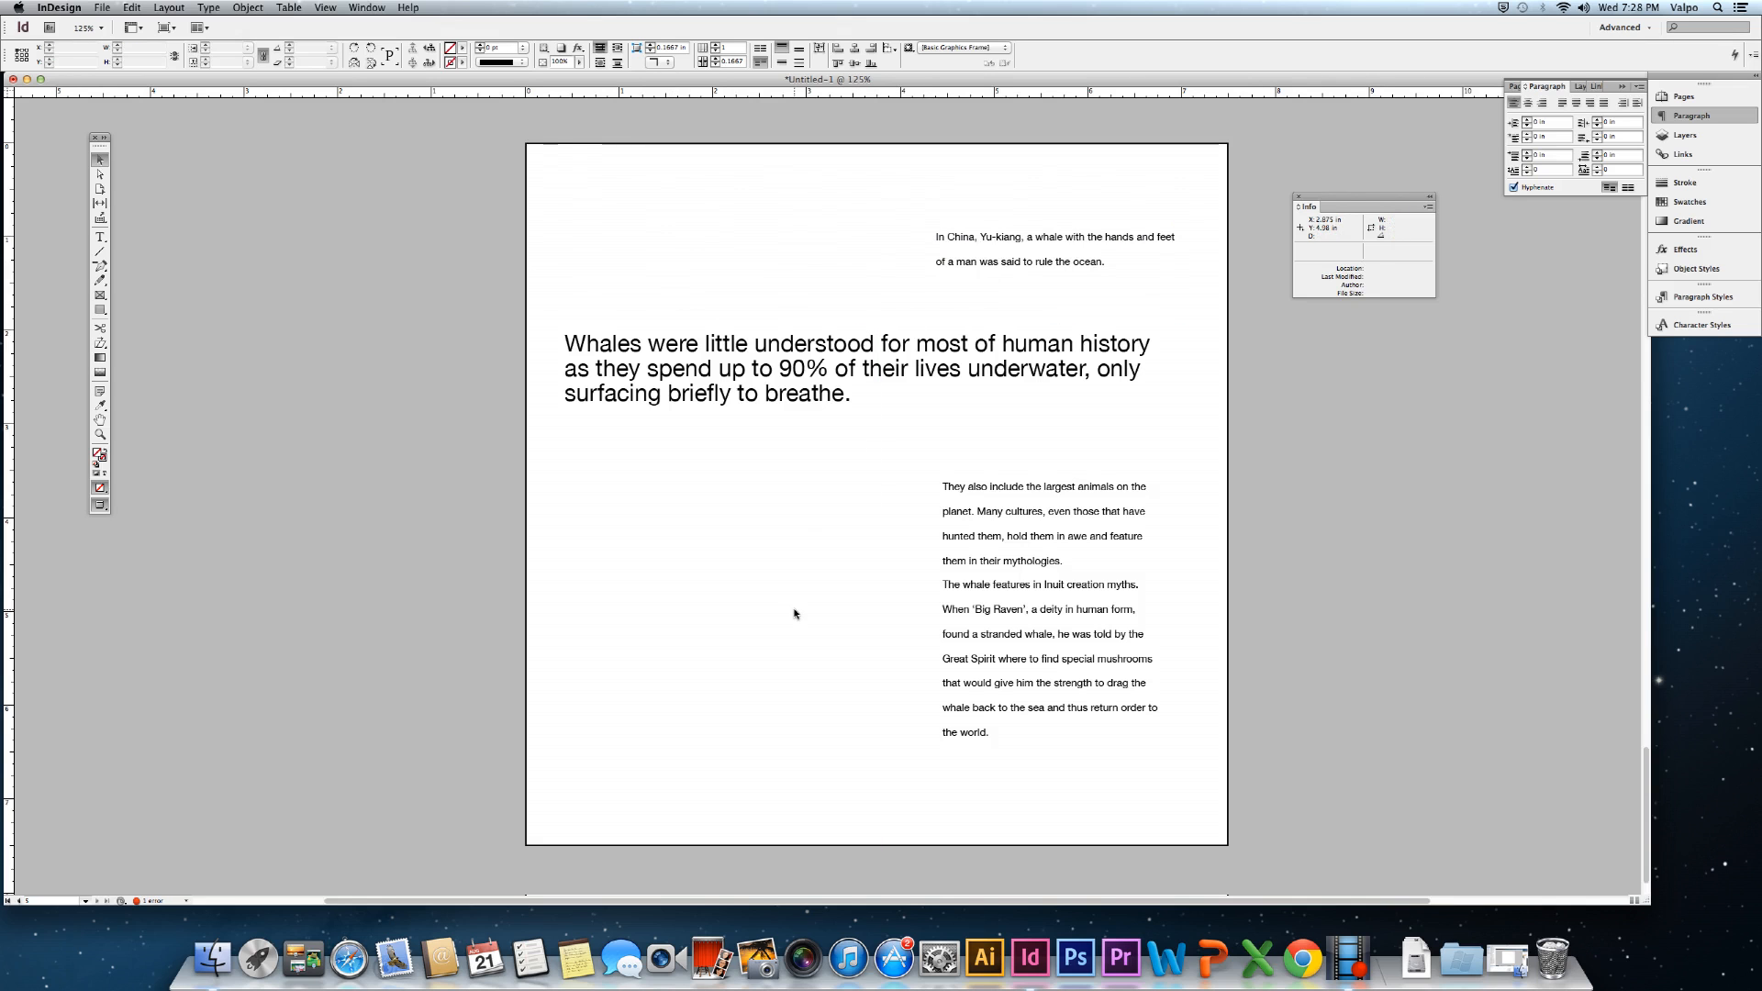
# Nudge the large Whales passage frame slightly lower.
pyautogui.click(778, 382)
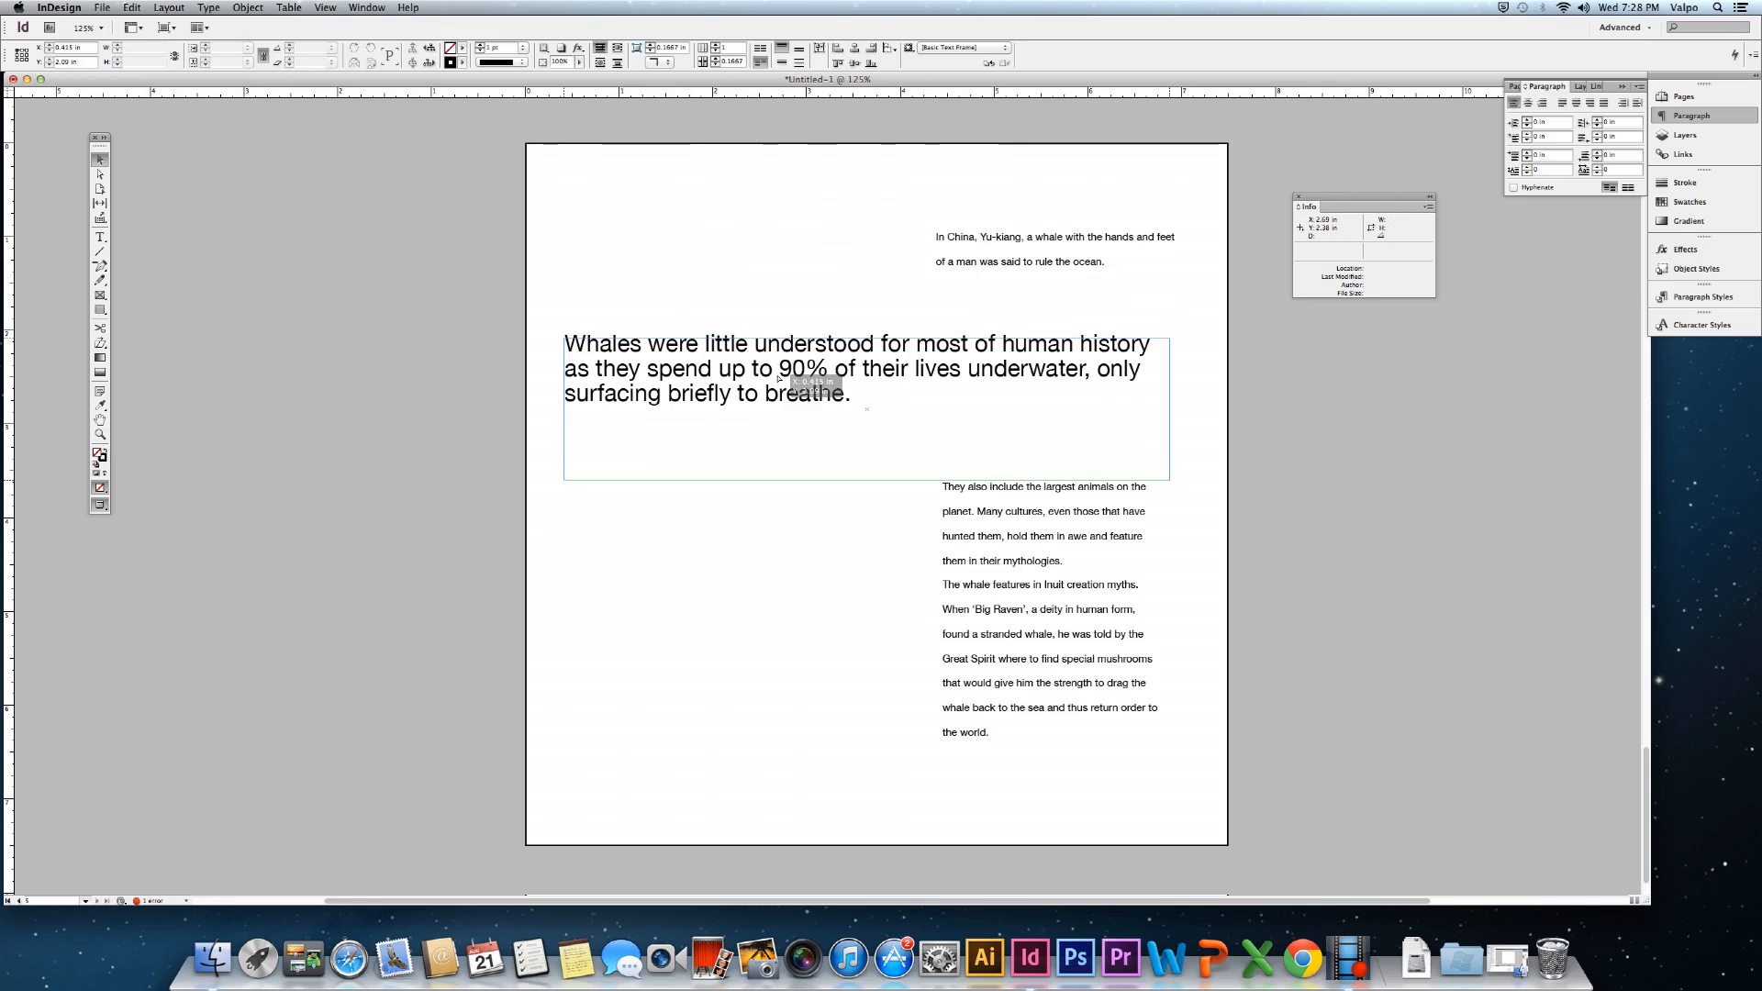
pyautogui.moveTo(779, 382); pyautogui.dragTo(779, 398)
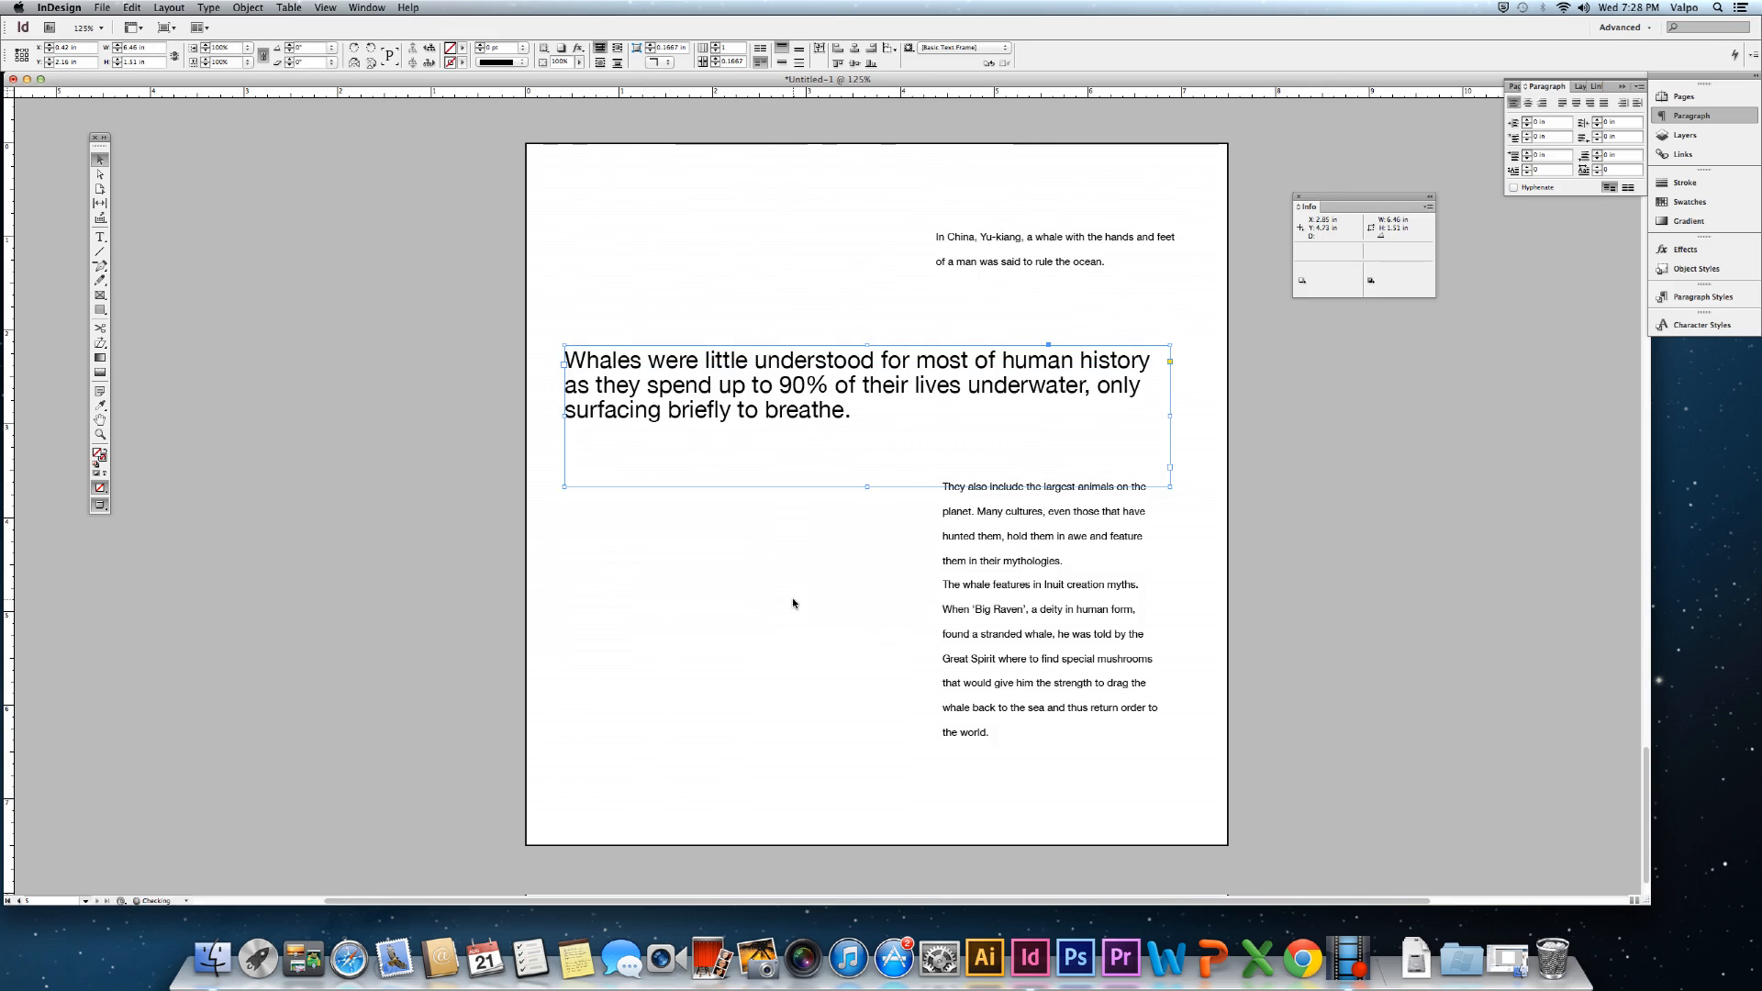
pyautogui.click(780, 740)
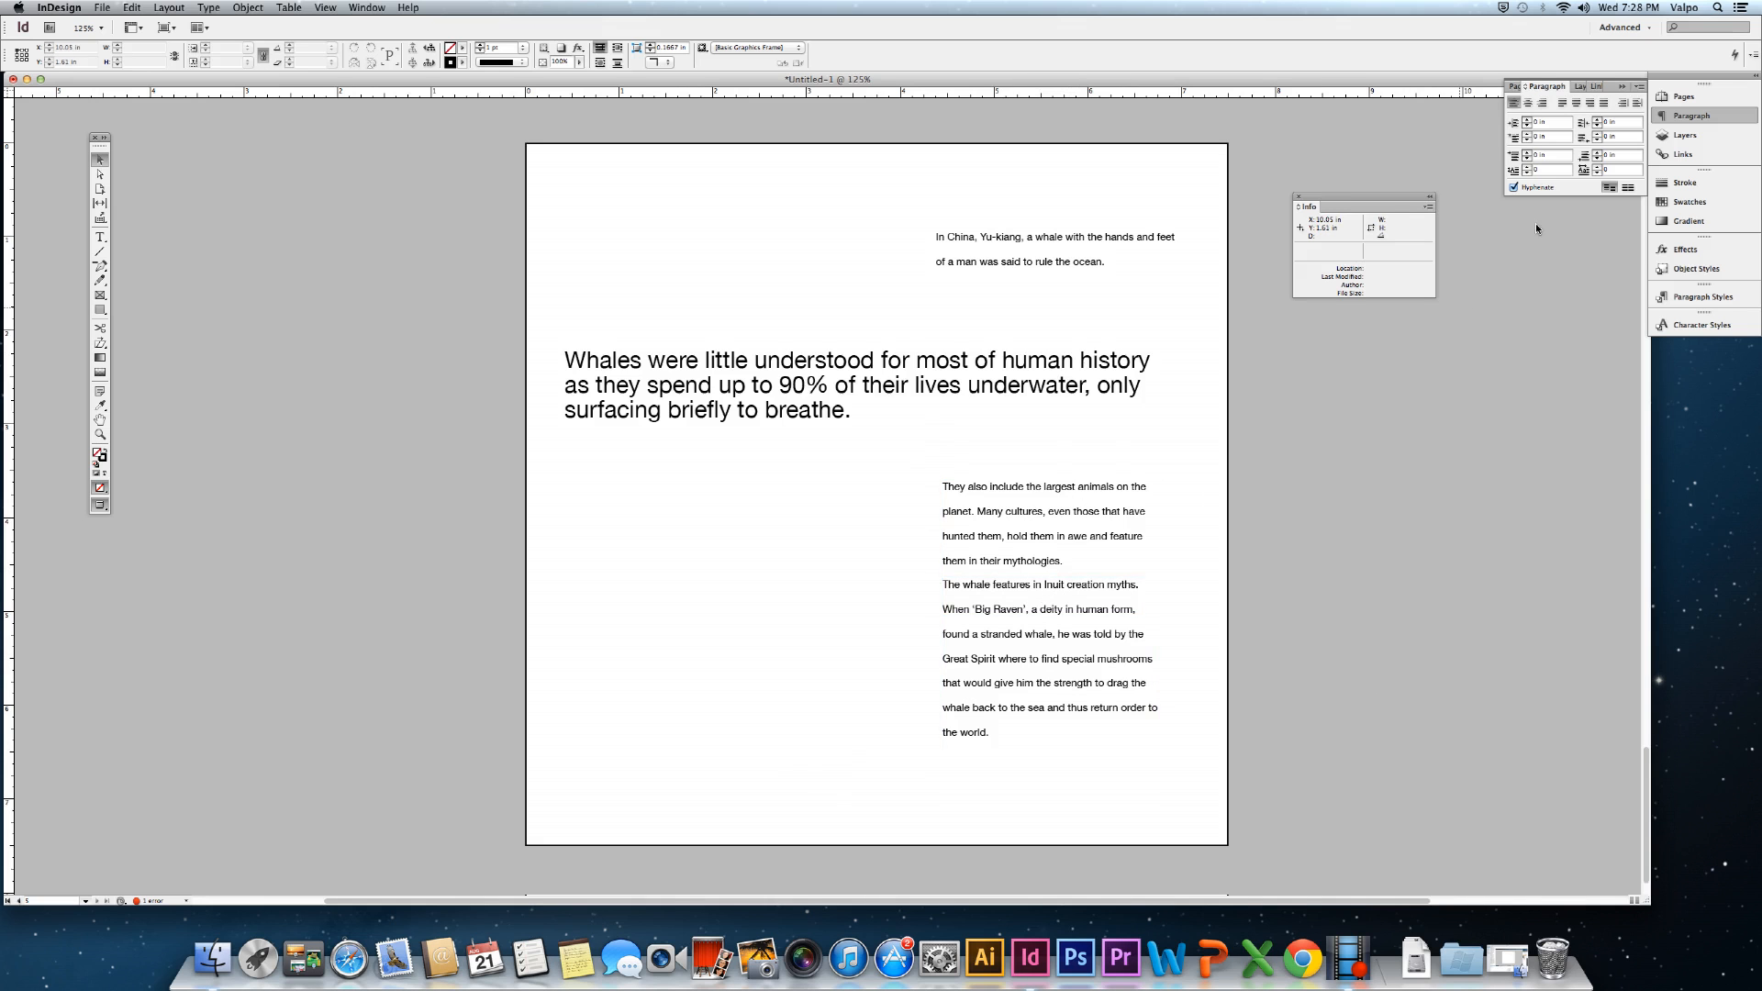
# Use Duplicate Spread in the Pages panel to copy the whale layout as page 6.
pyautogui.click(1698, 94)
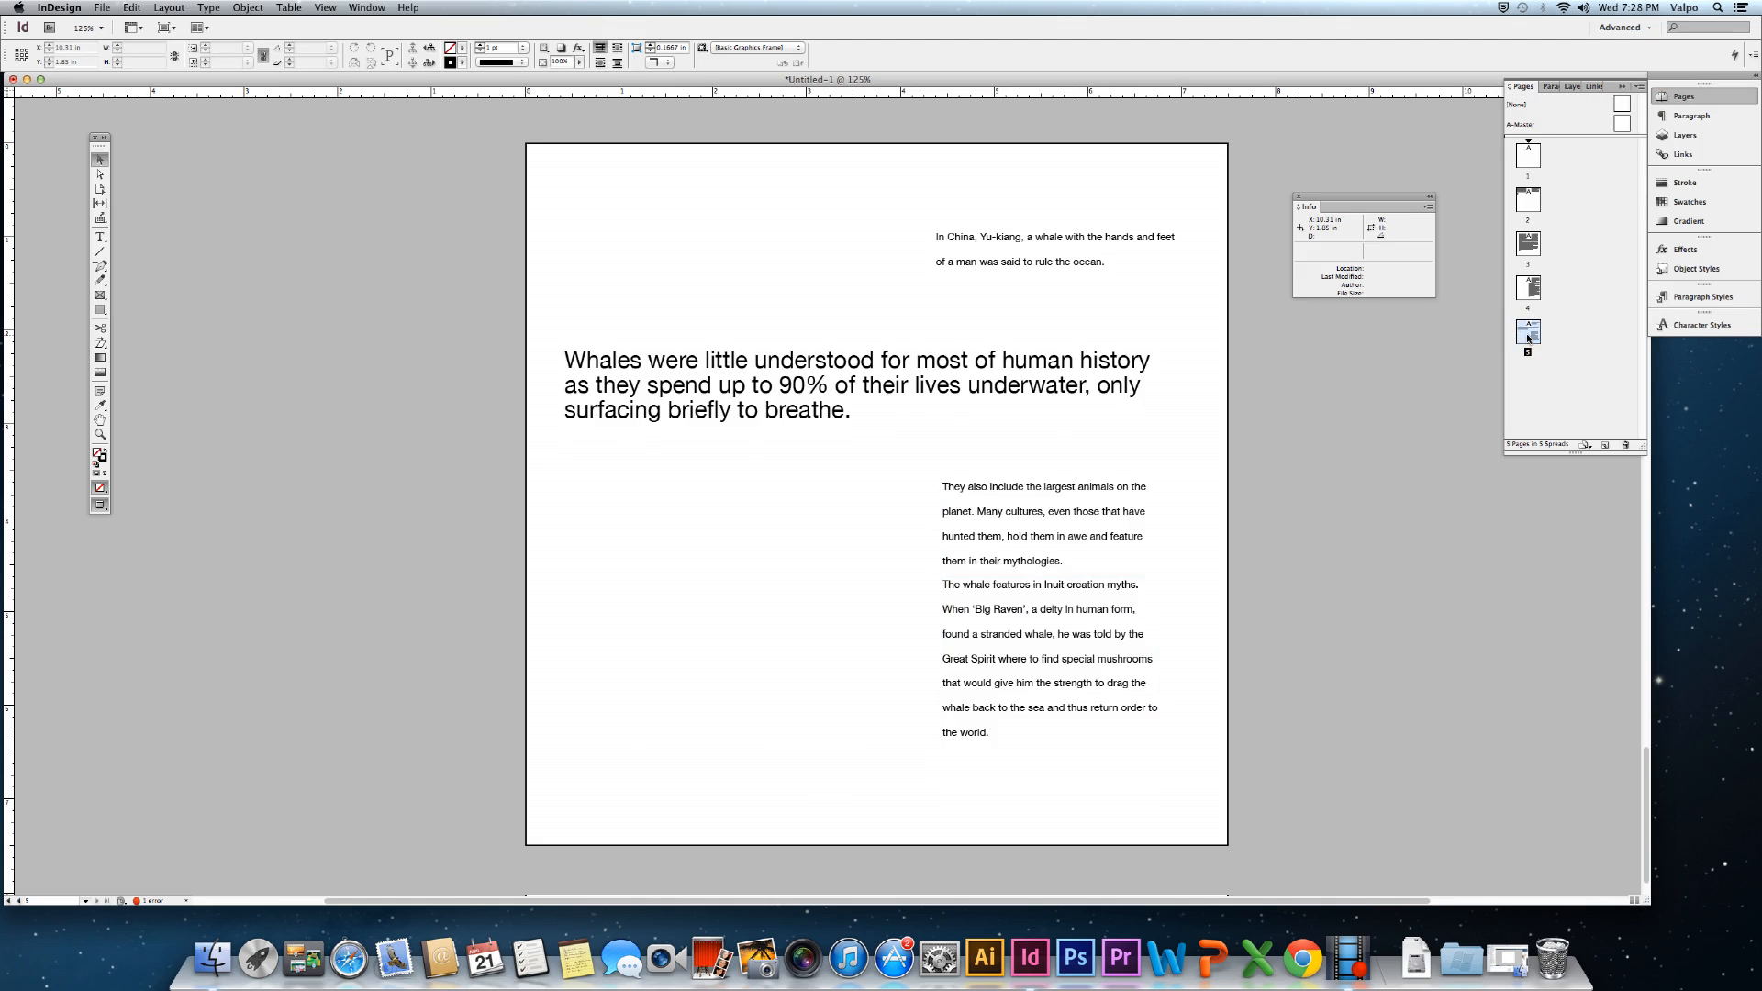
pyautogui.click(1640, 87)
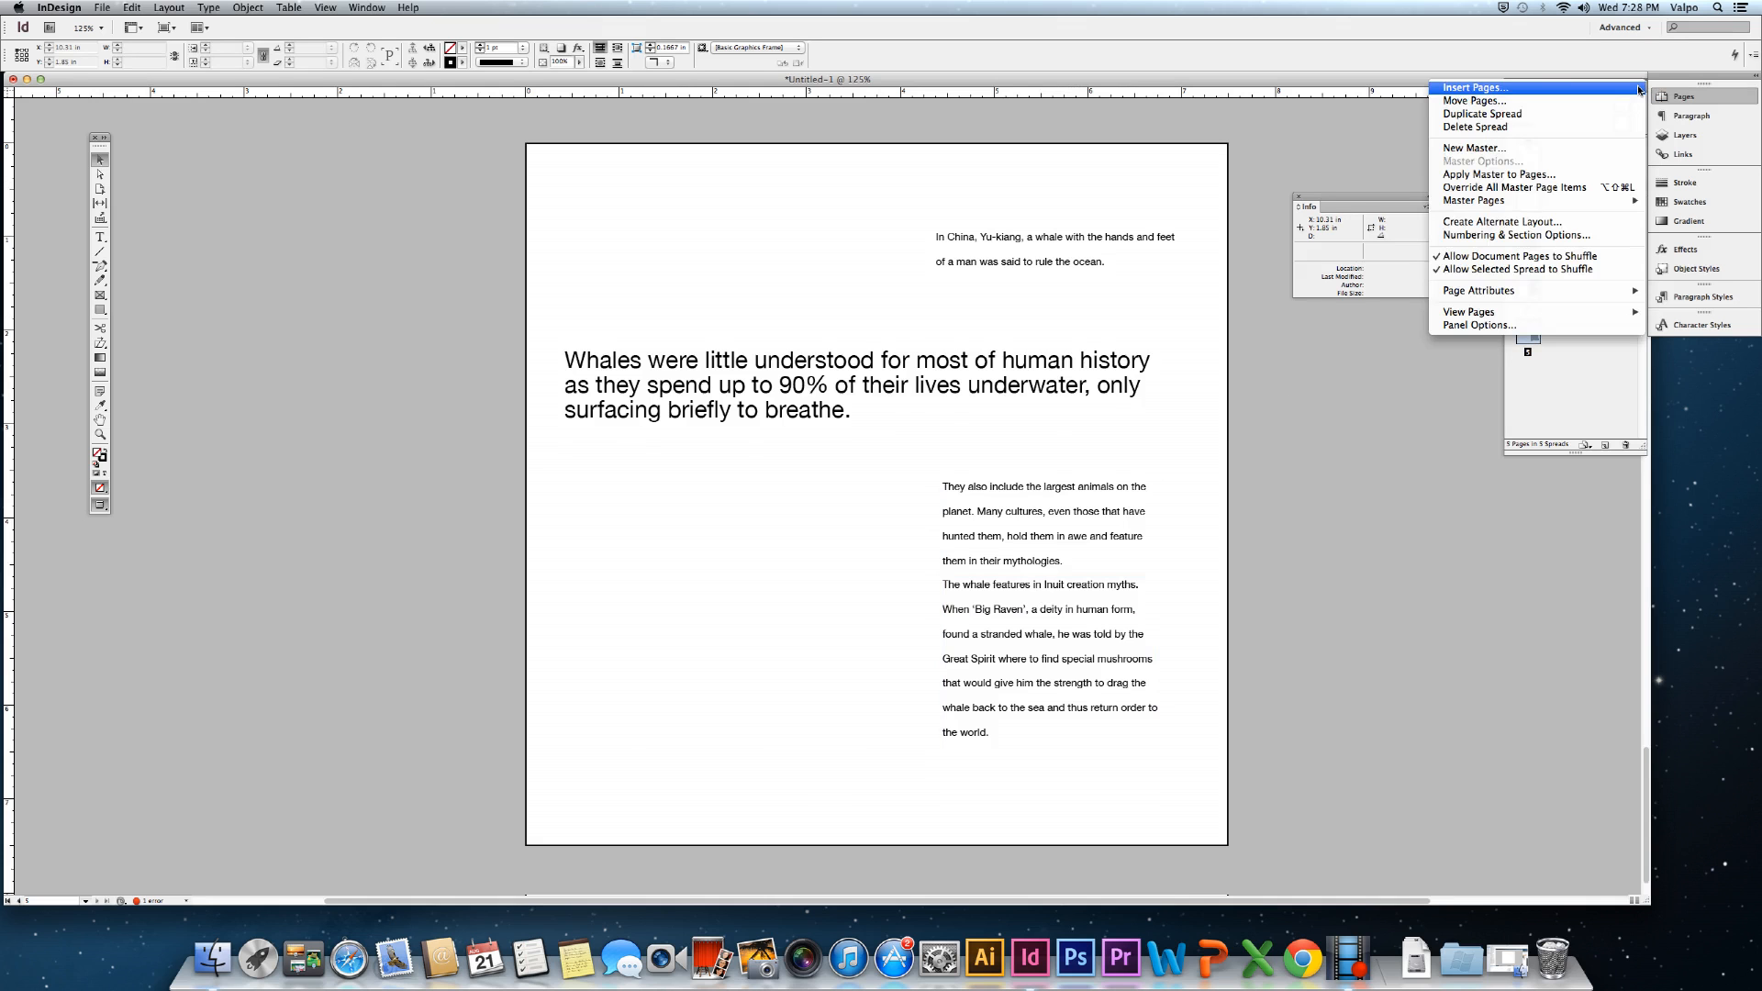
pyautogui.click(1595, 114)
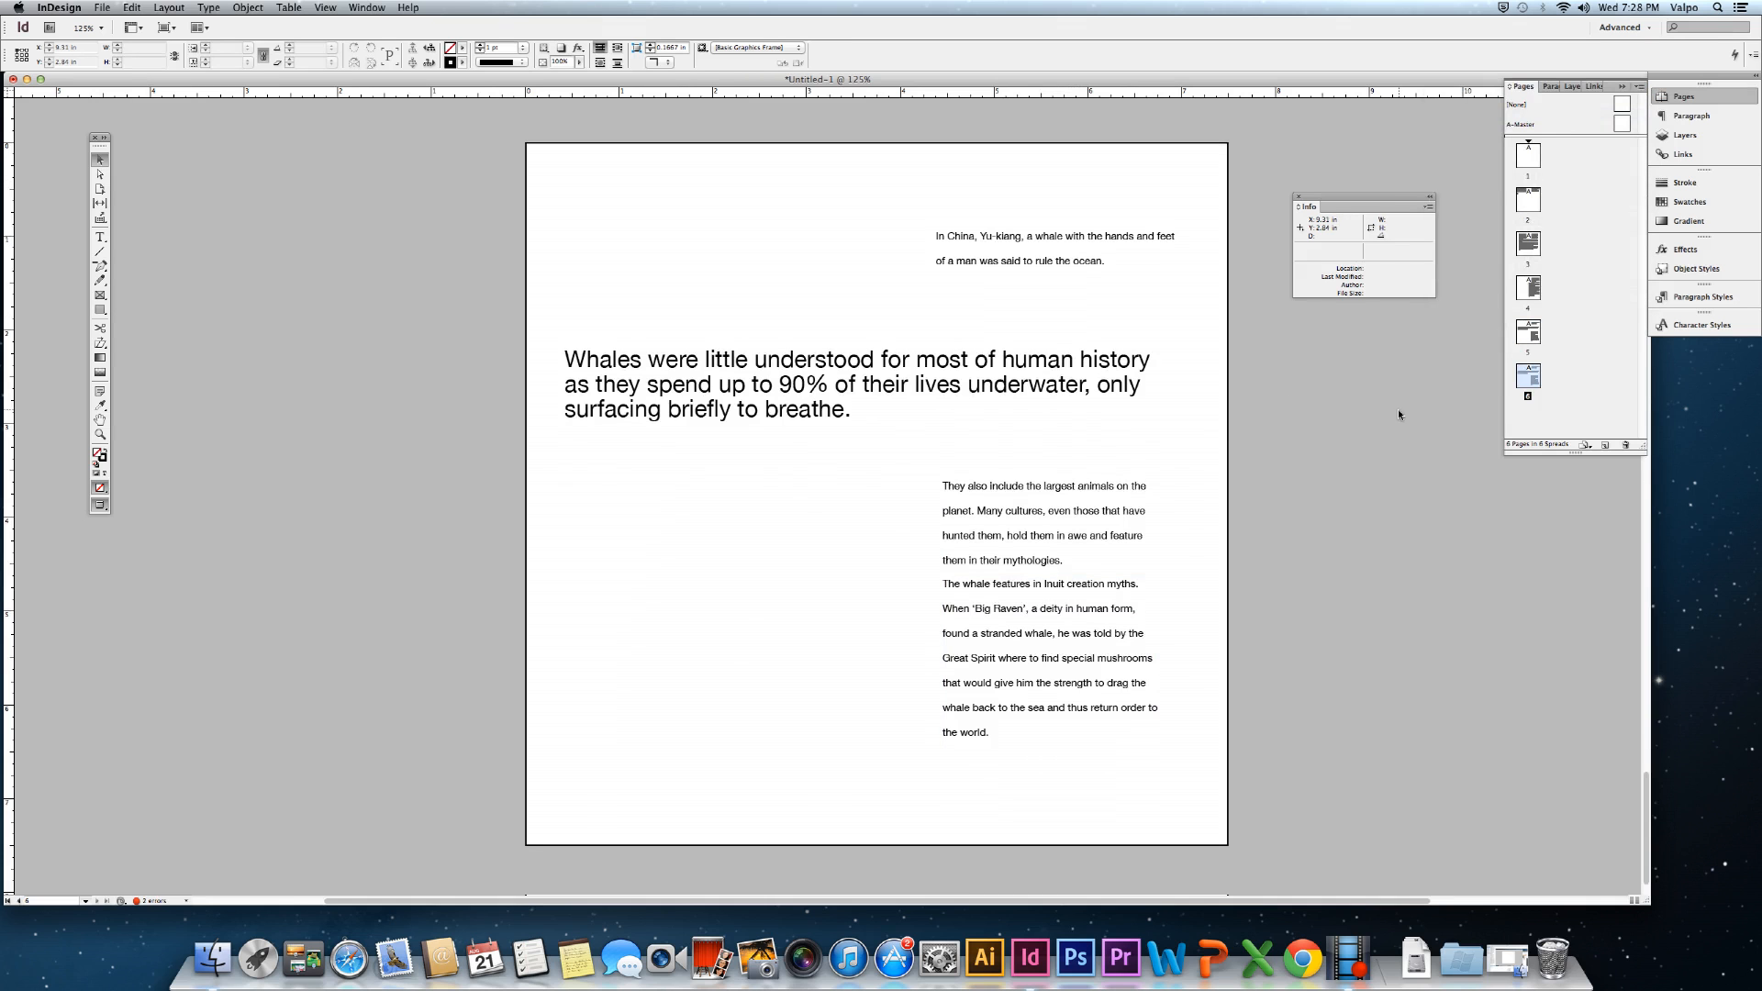
pyautogui.click(788, 410)
# Set the whale headline passage to 22 pt text with 27 pt leading.
pyautogui.press('t')
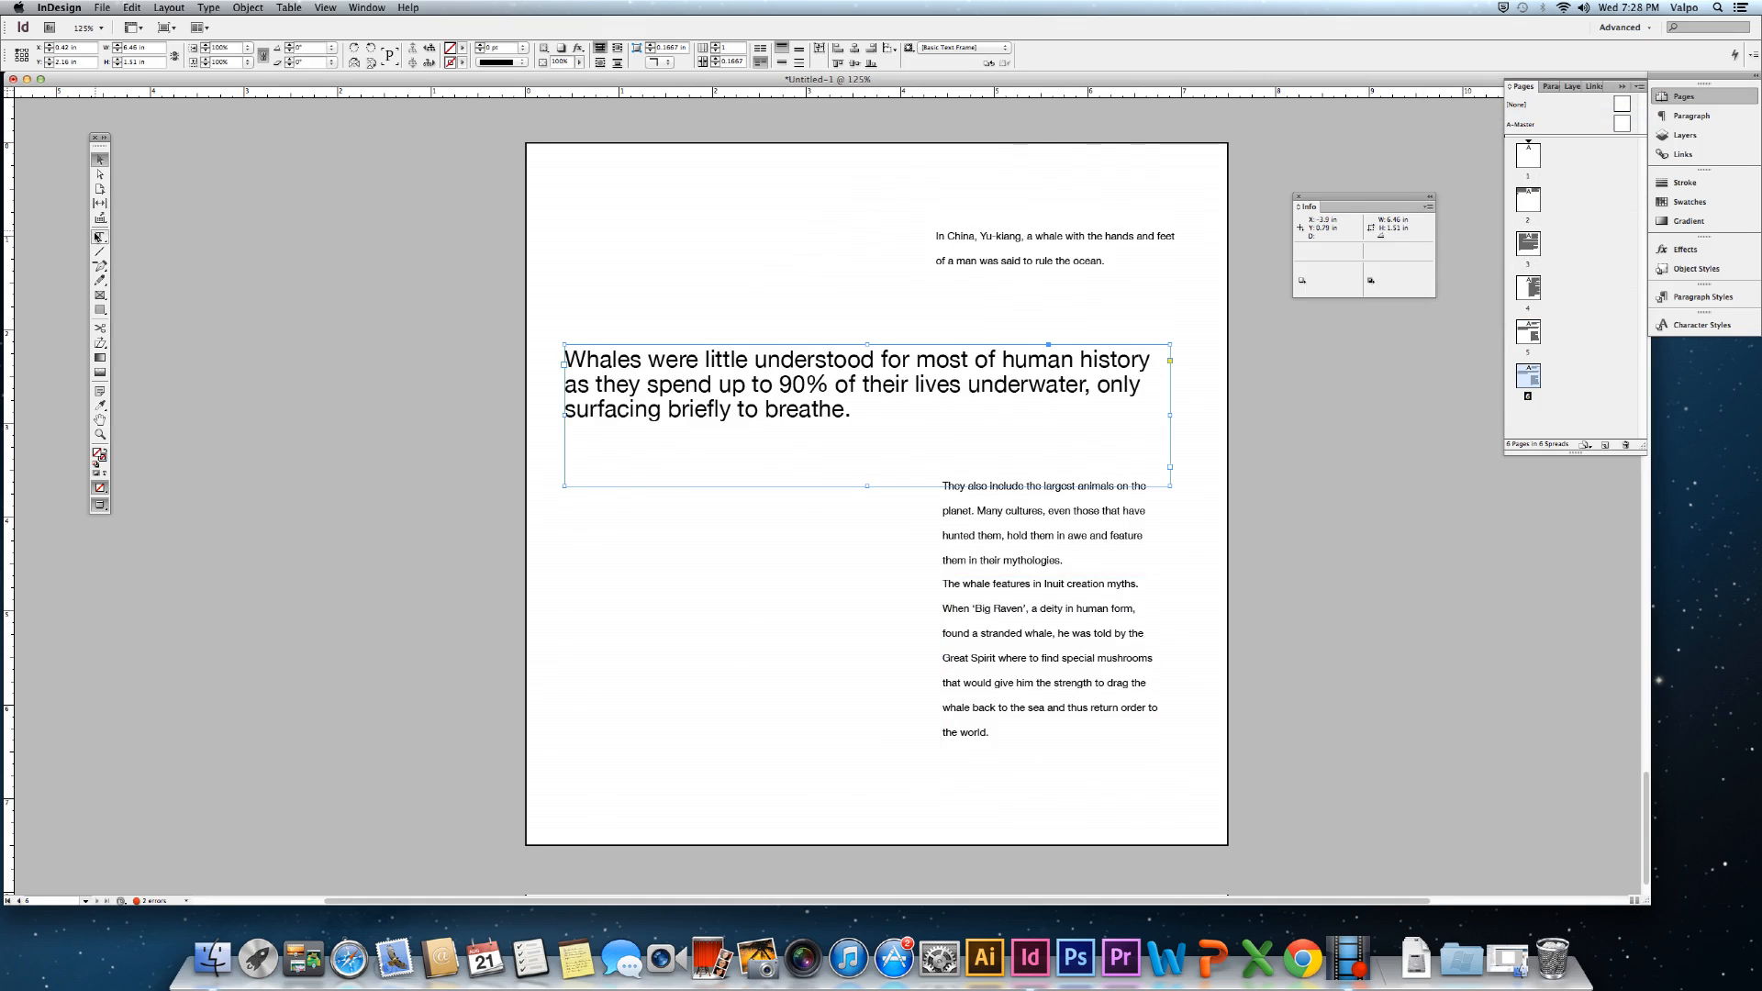
pyautogui.moveTo(808, 469); pyautogui.dragTo(549, 323)
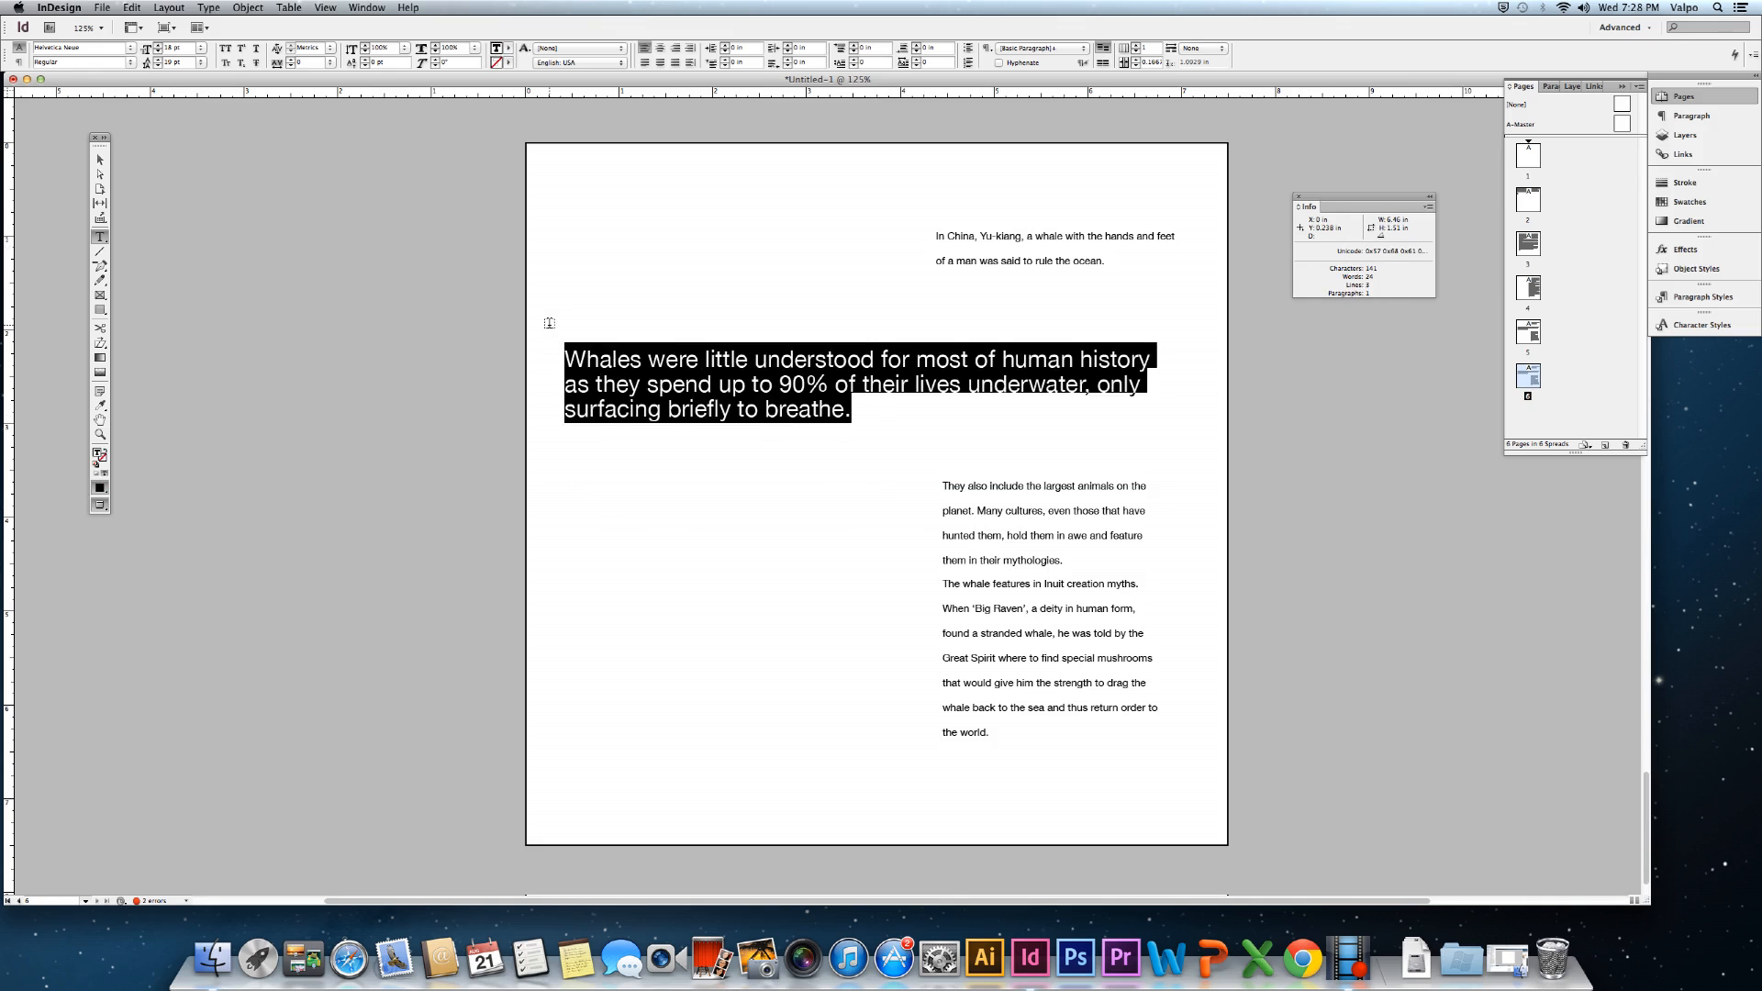
pyautogui.press('super+shift+period')
pyautogui.press('super+shift+period')
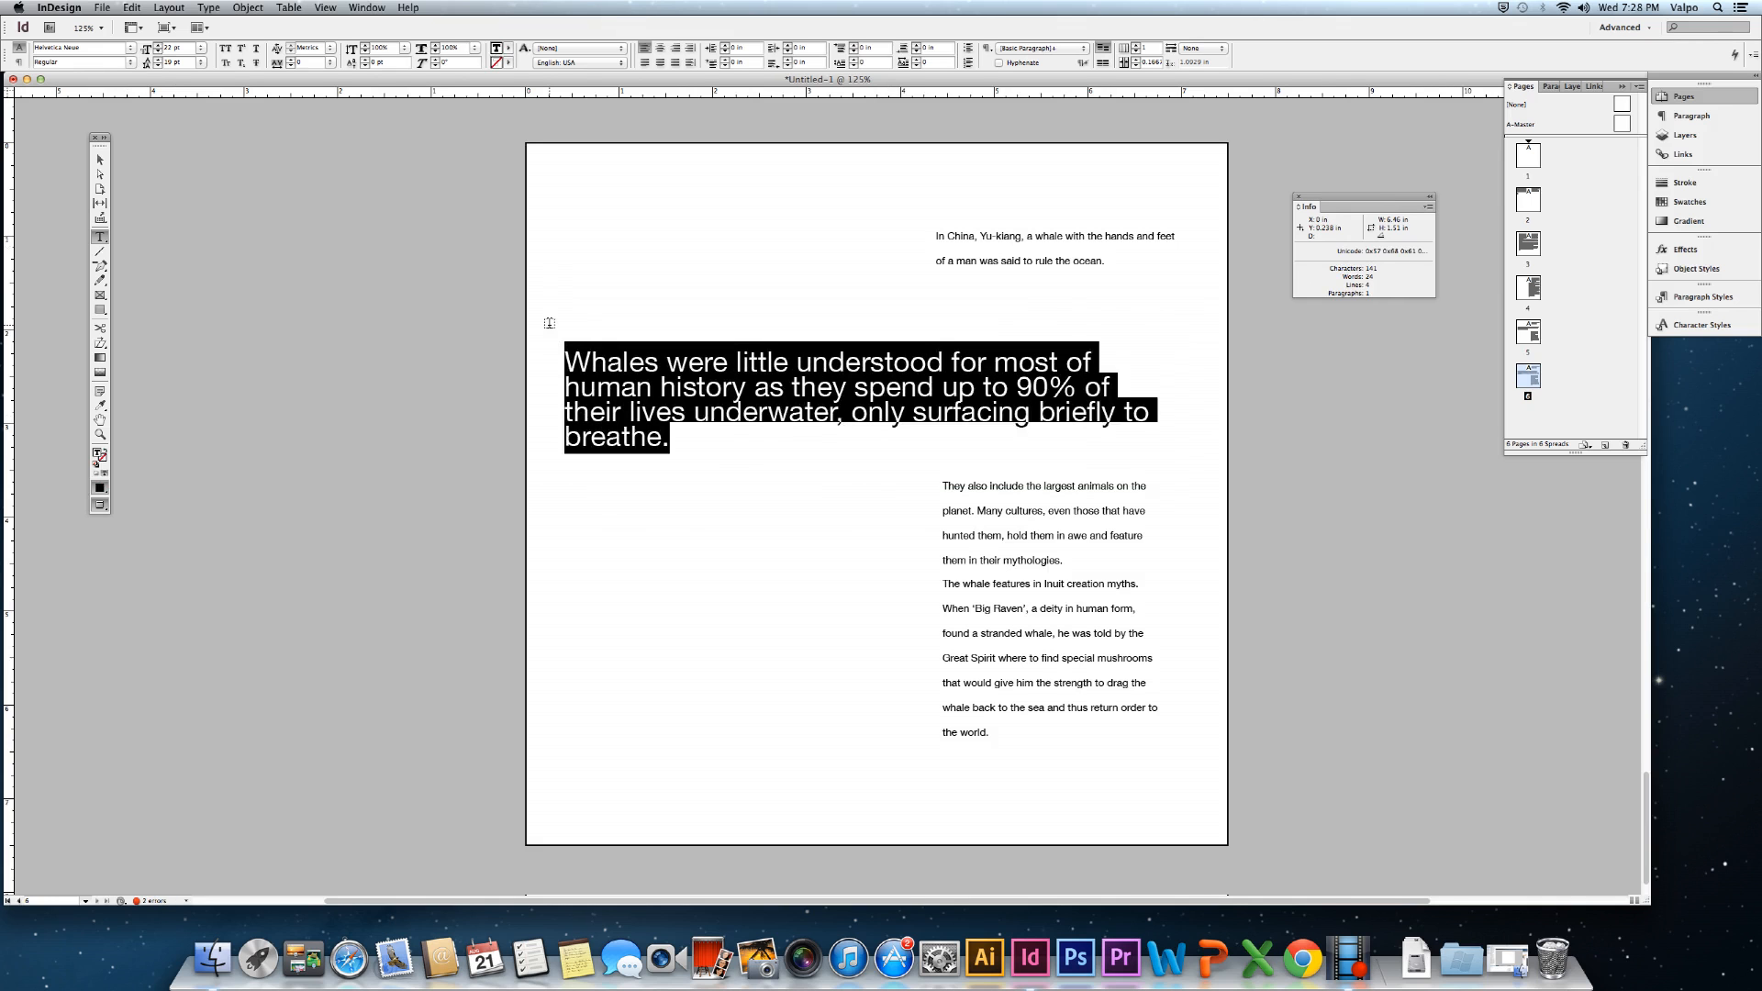
pyautogui.press('super+shift+period')
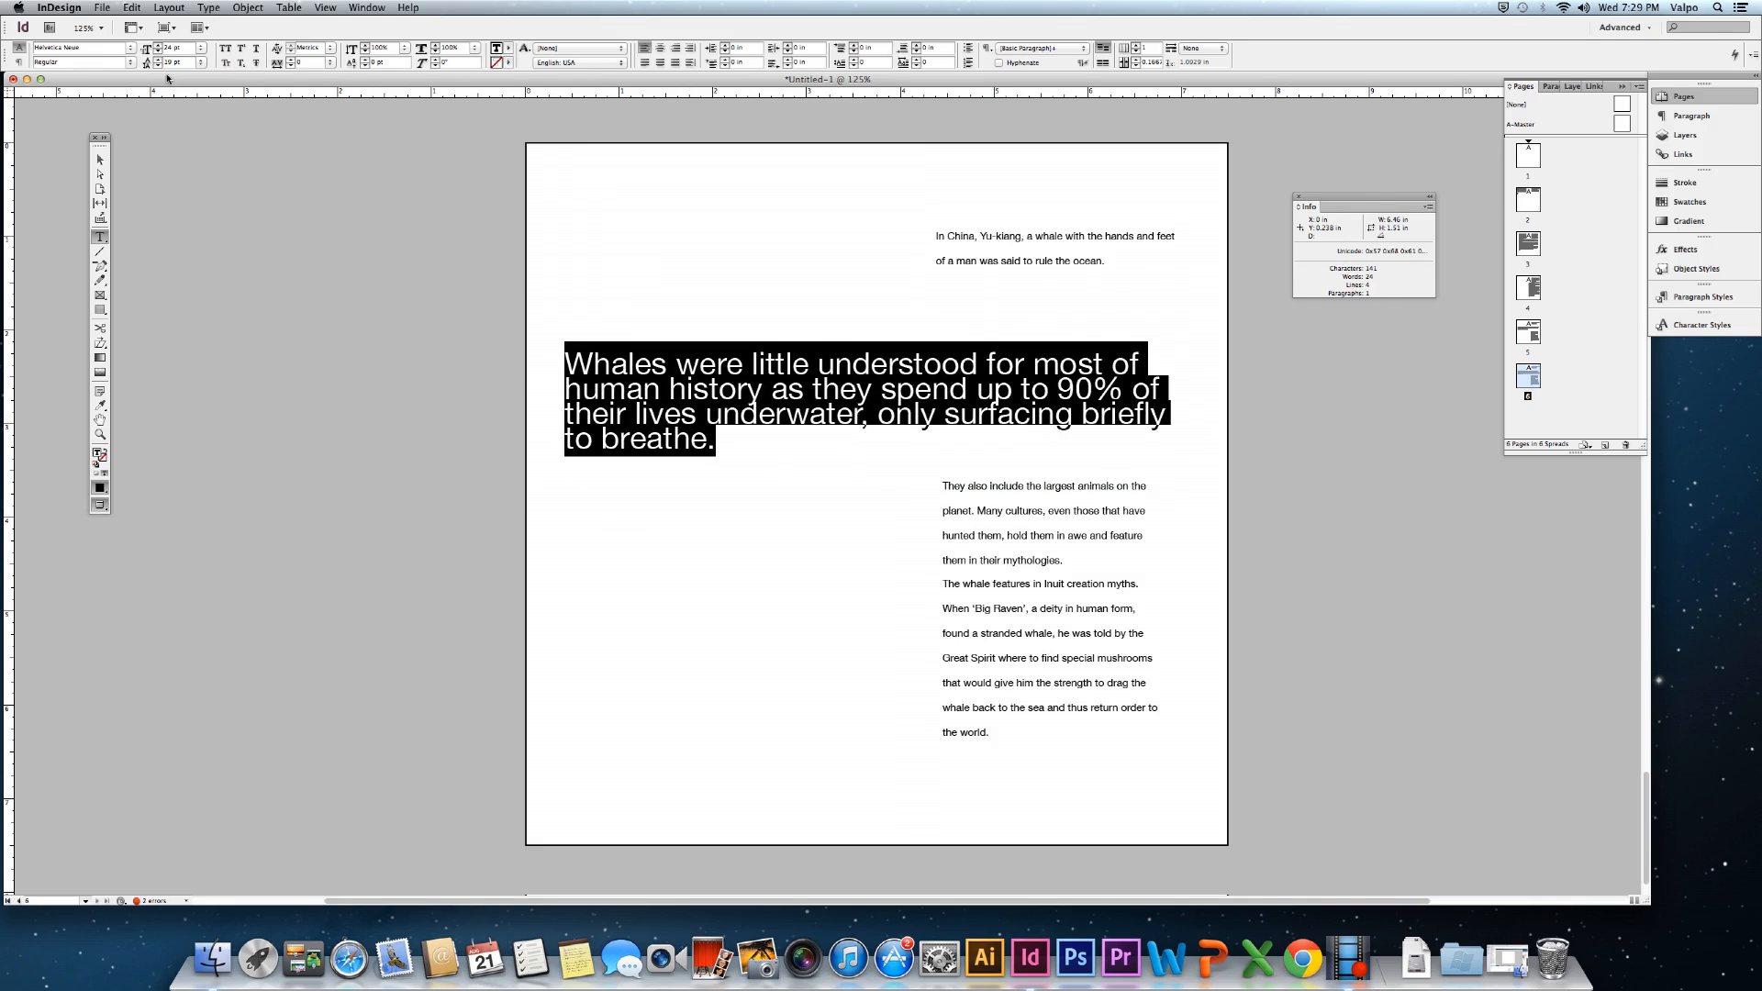
pyautogui.click(158, 59)
pyautogui.click(157, 59)
pyautogui.click(158, 58)
pyautogui.click(158, 59)
pyautogui.click(158, 58)
pyautogui.click(158, 59)
pyautogui.click(158, 59)
pyautogui.click(158, 58)
pyautogui.click(158, 59)
pyautogui.click(157, 58)
pyautogui.click(157, 59)
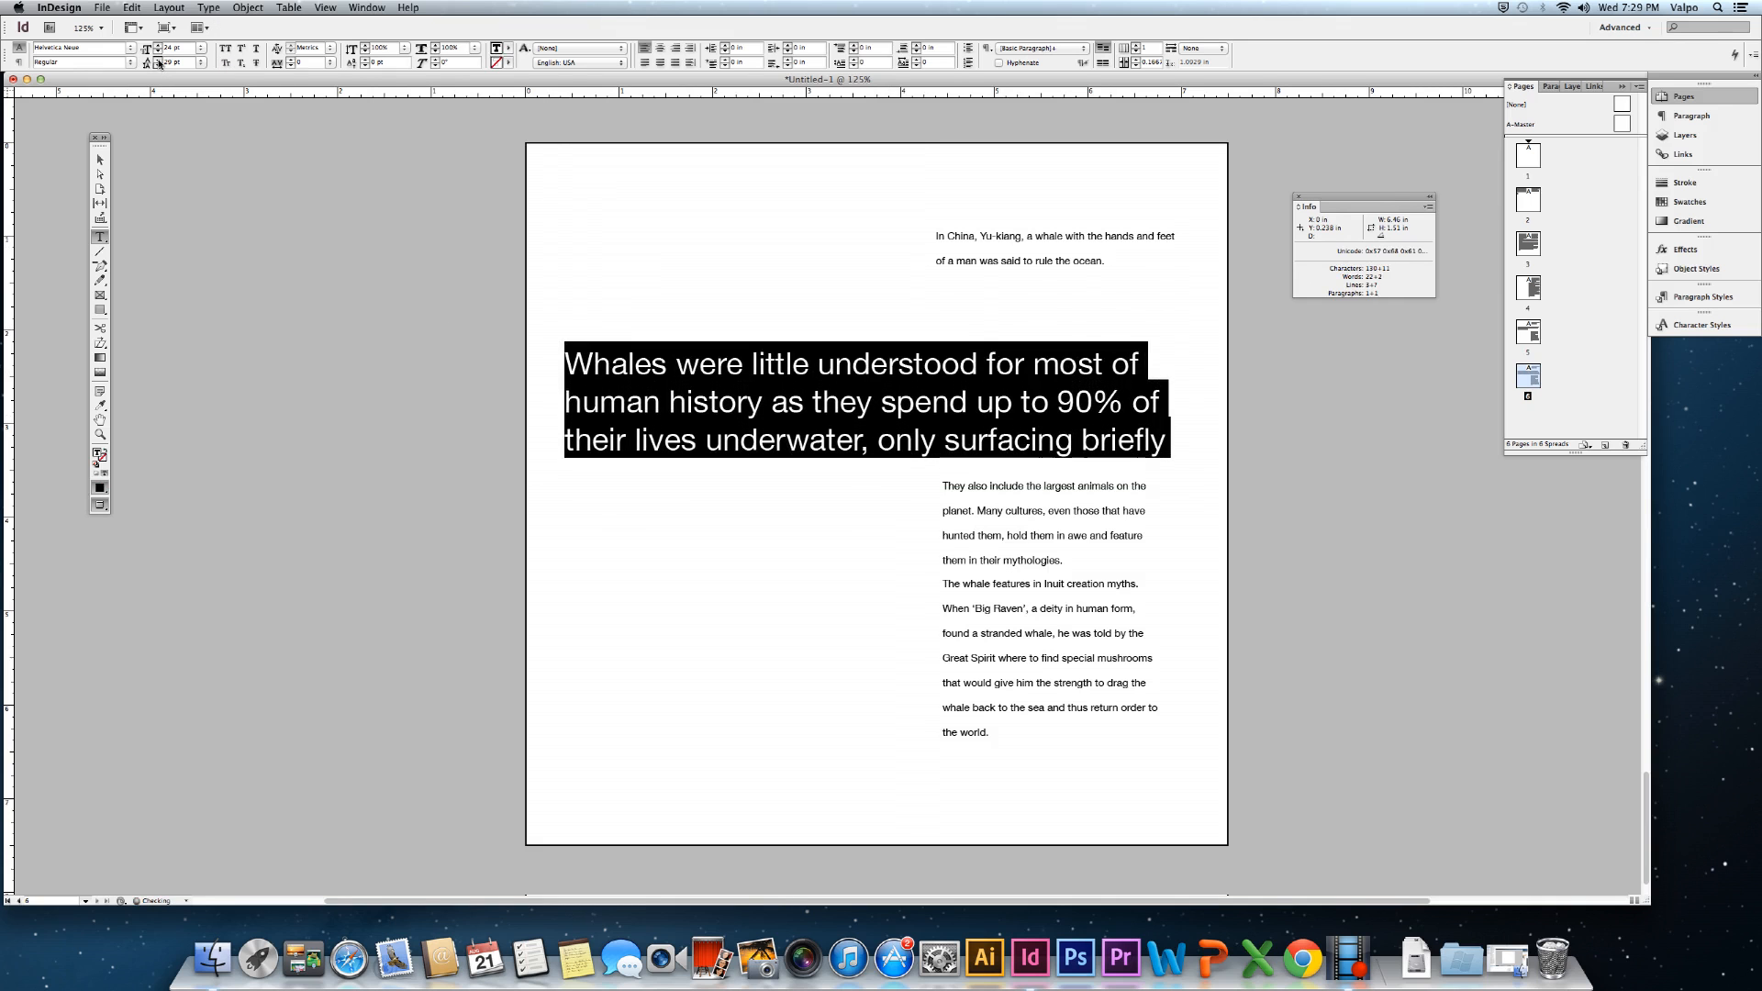
# Extend the headline frame upward so all four lines show.
pyautogui.click(101, 162)
pyautogui.moveTo(867, 346); pyautogui.dragTo(870, 306)
pyautogui.click(820, 633)
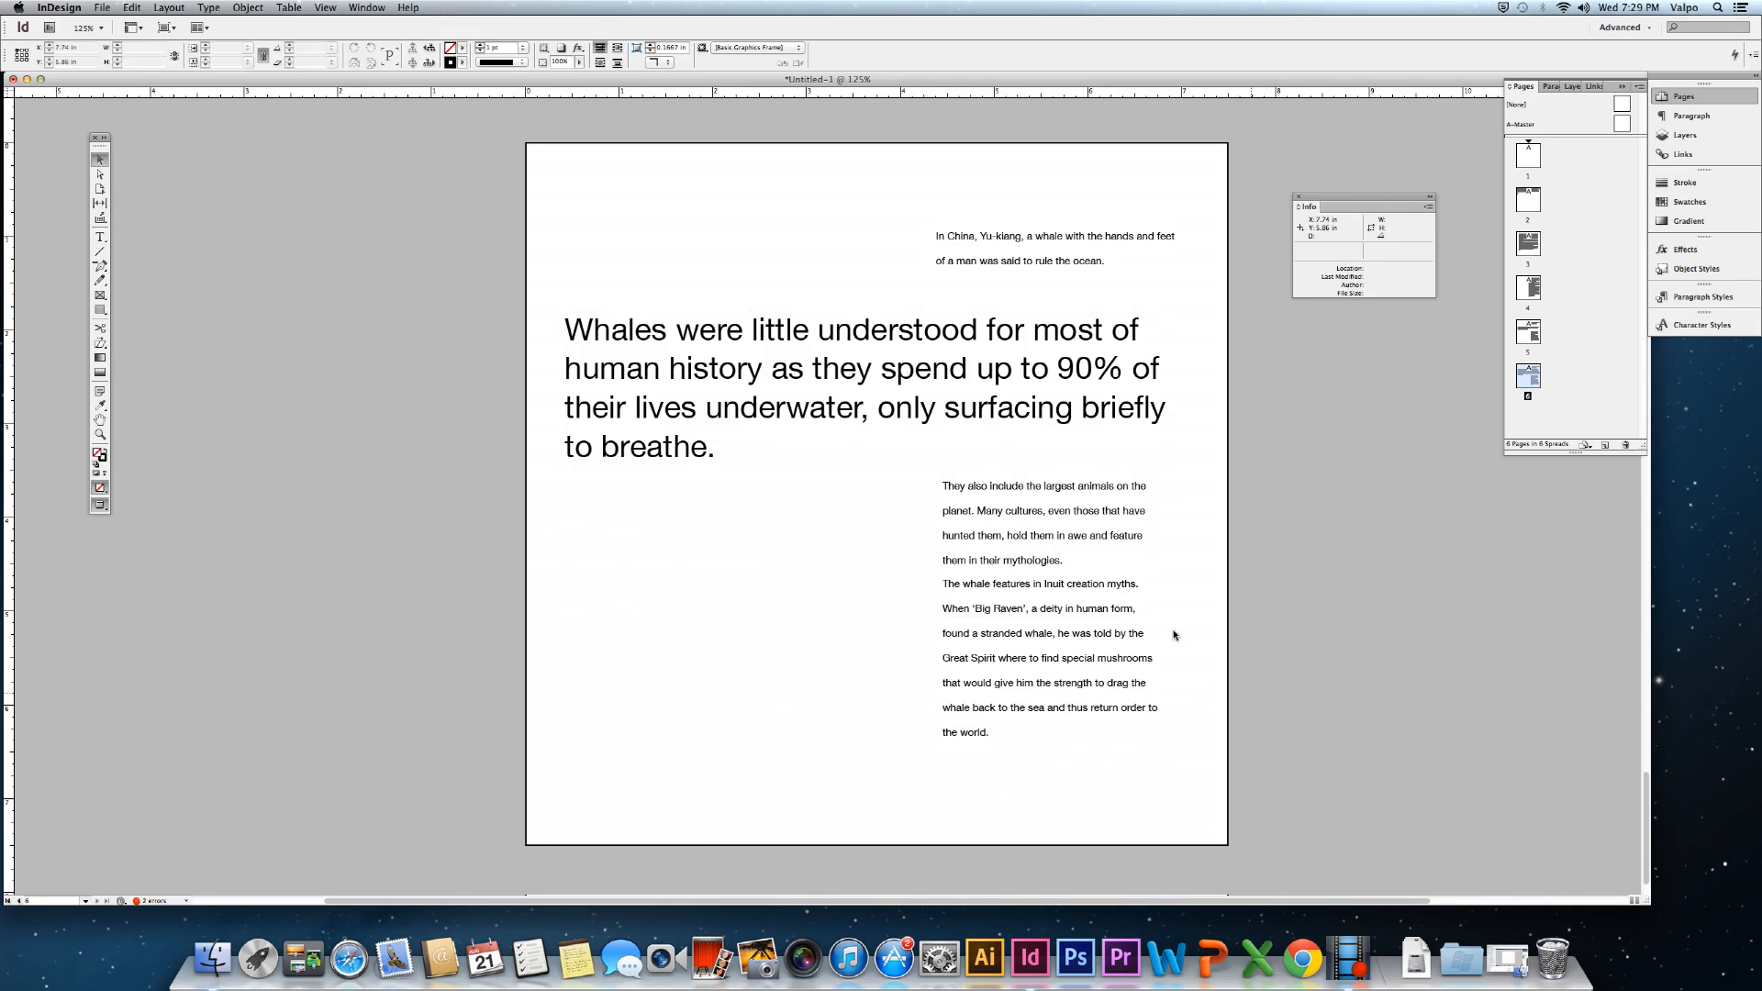
# Narrow the Whales frame to about 4.19 in, extend it down to show six lines, and nudge it left.
pyautogui.click(939, 408)
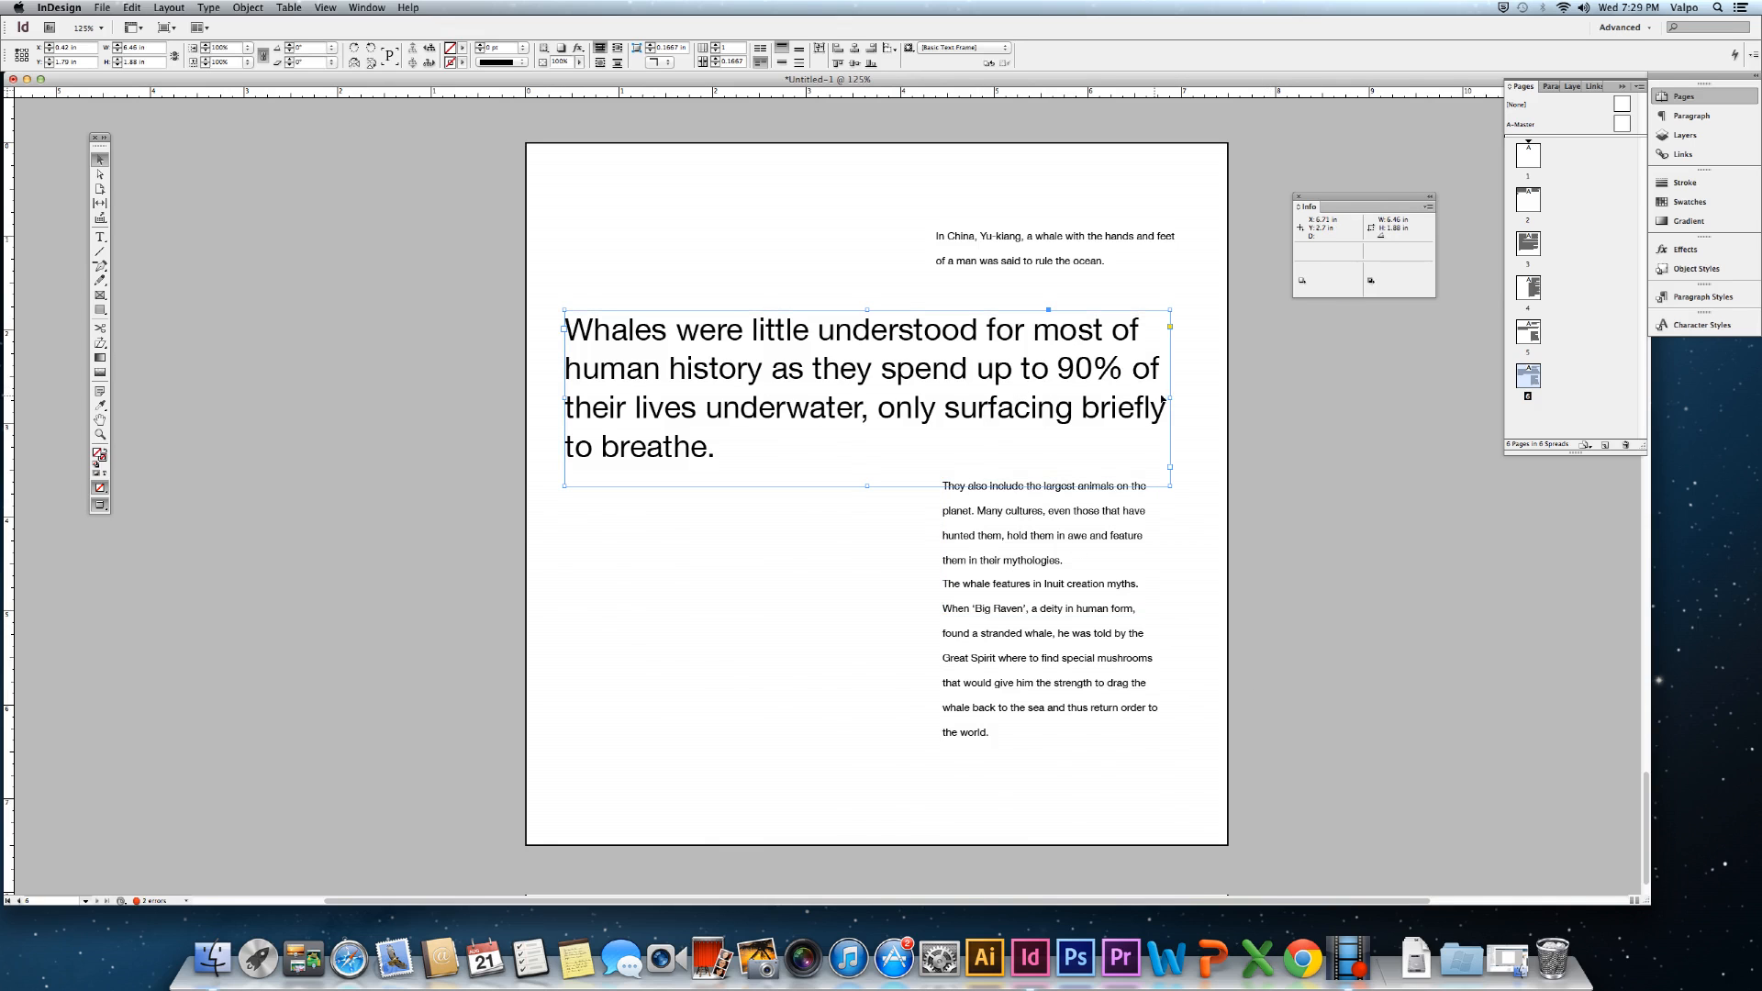
pyautogui.moveTo(1169, 398); pyautogui.dragTo(945, 435)
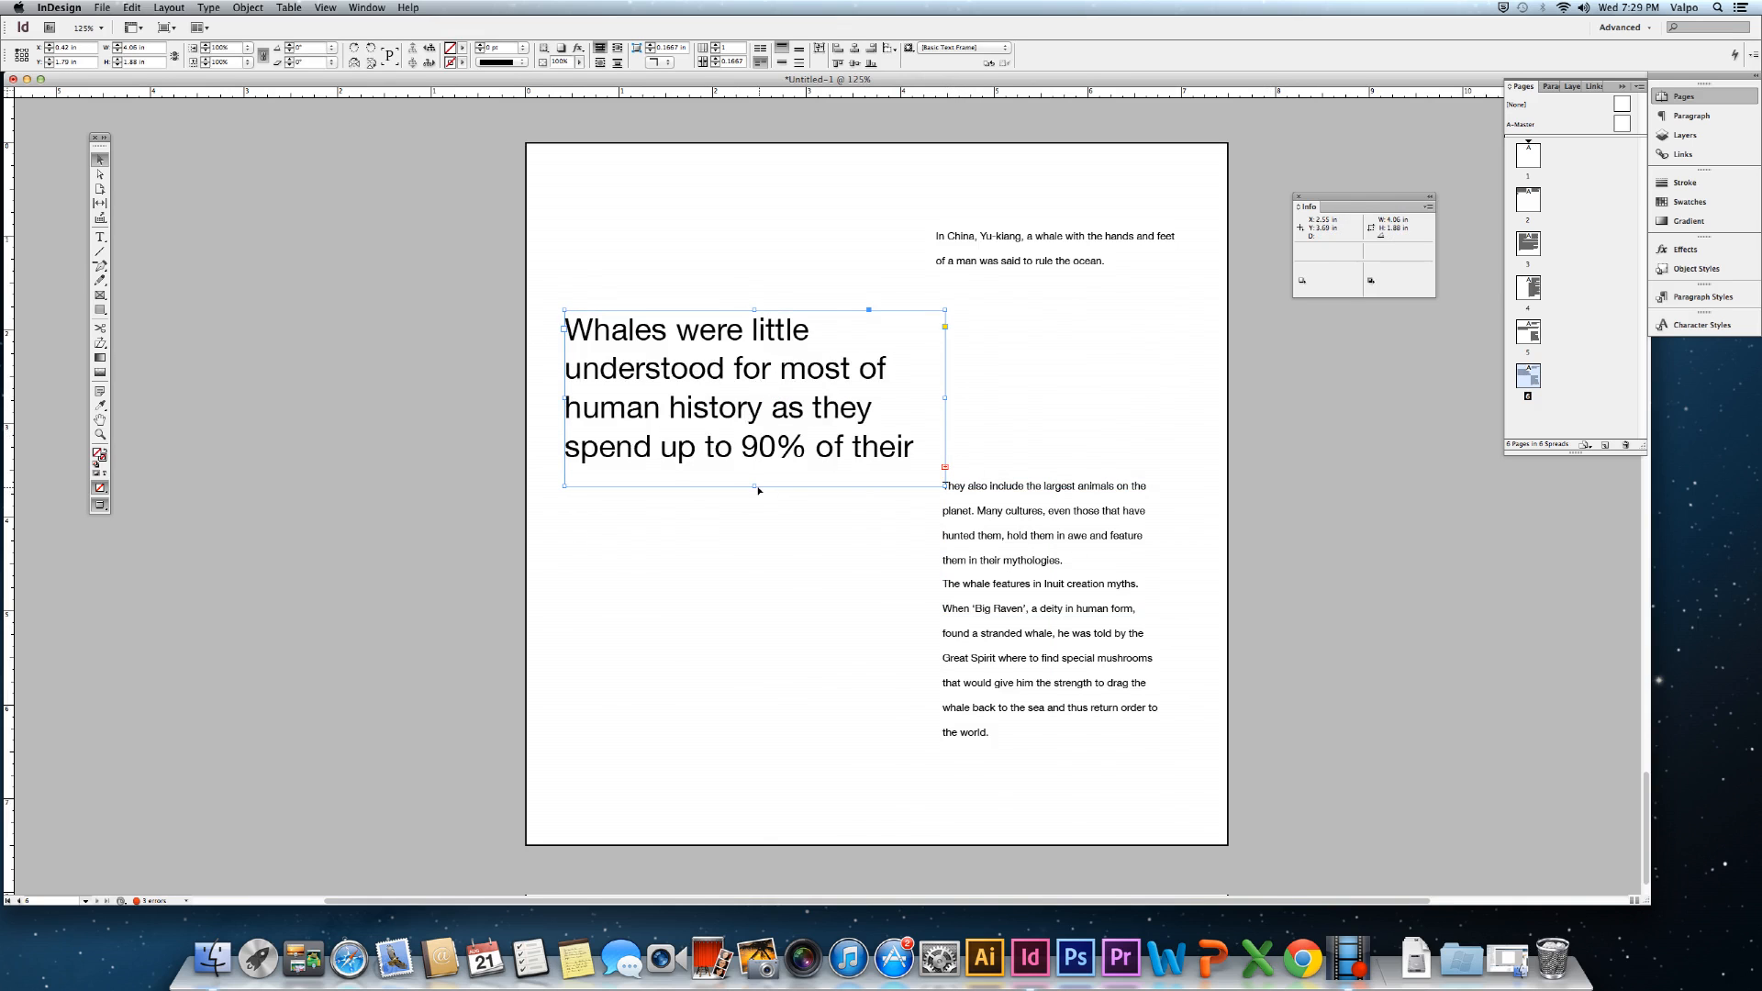
pyautogui.moveTo(754, 487); pyautogui.dragTo(754, 643)
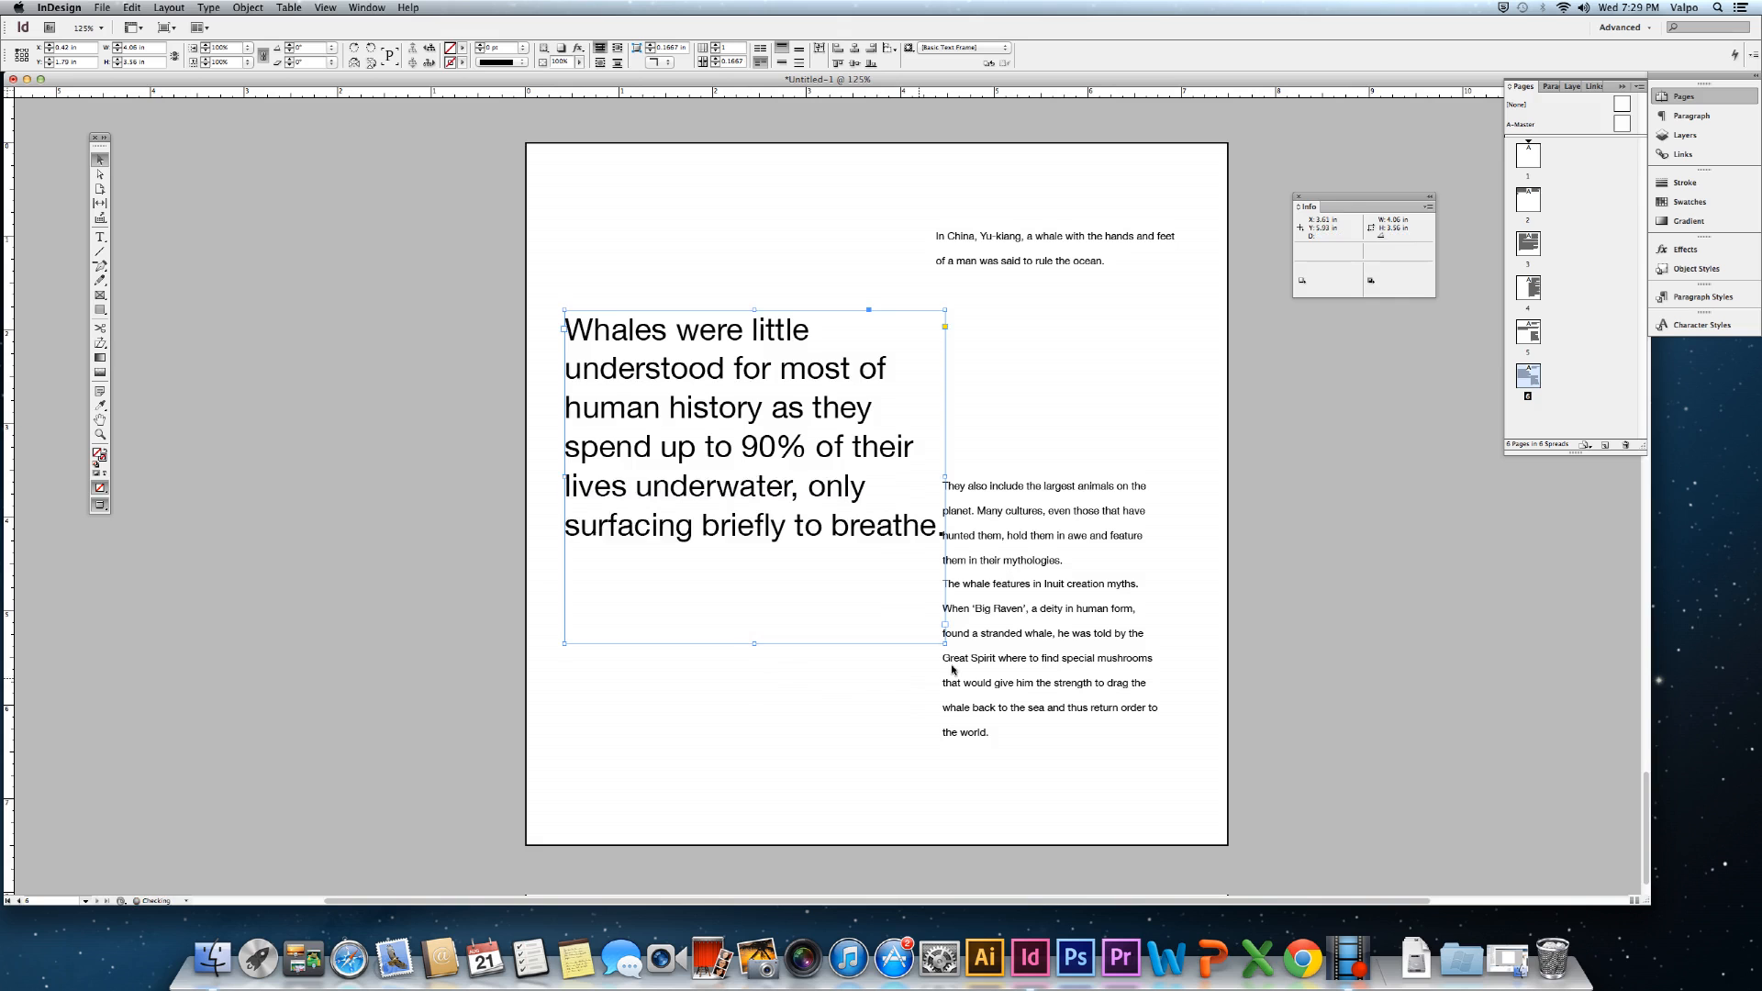
pyautogui.moveTo(752, 524); pyautogui.dragTo(743, 522)
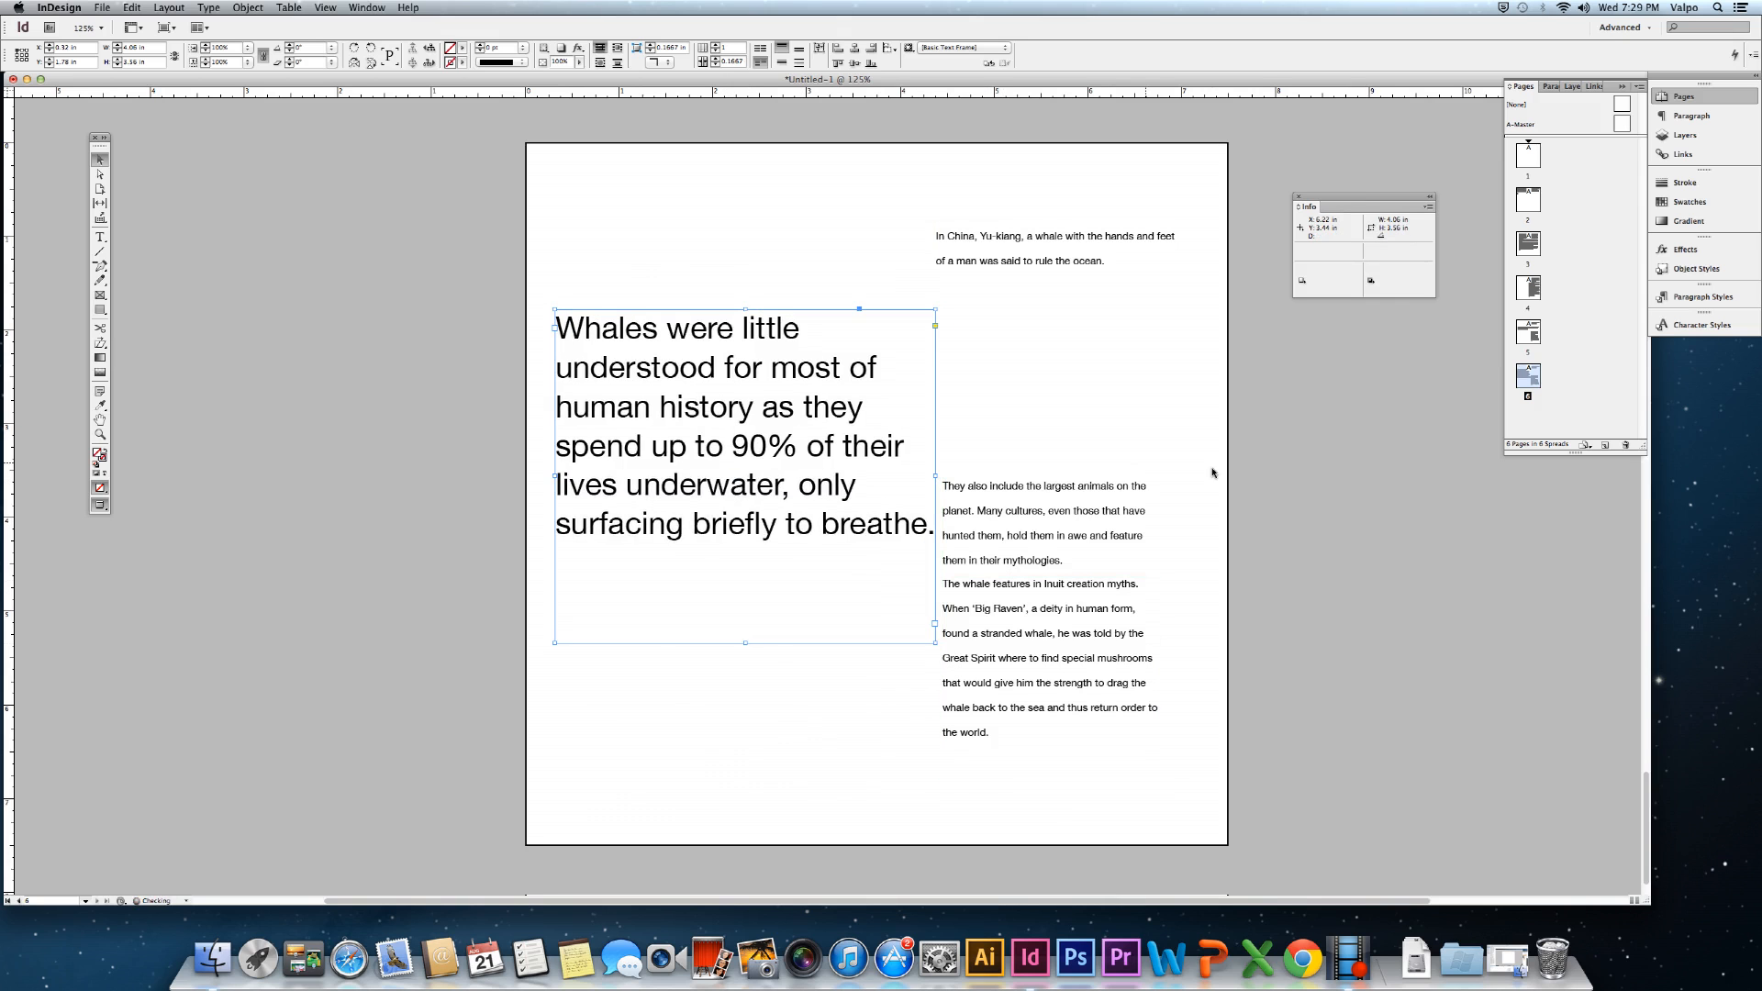
pyautogui.click(1265, 486)
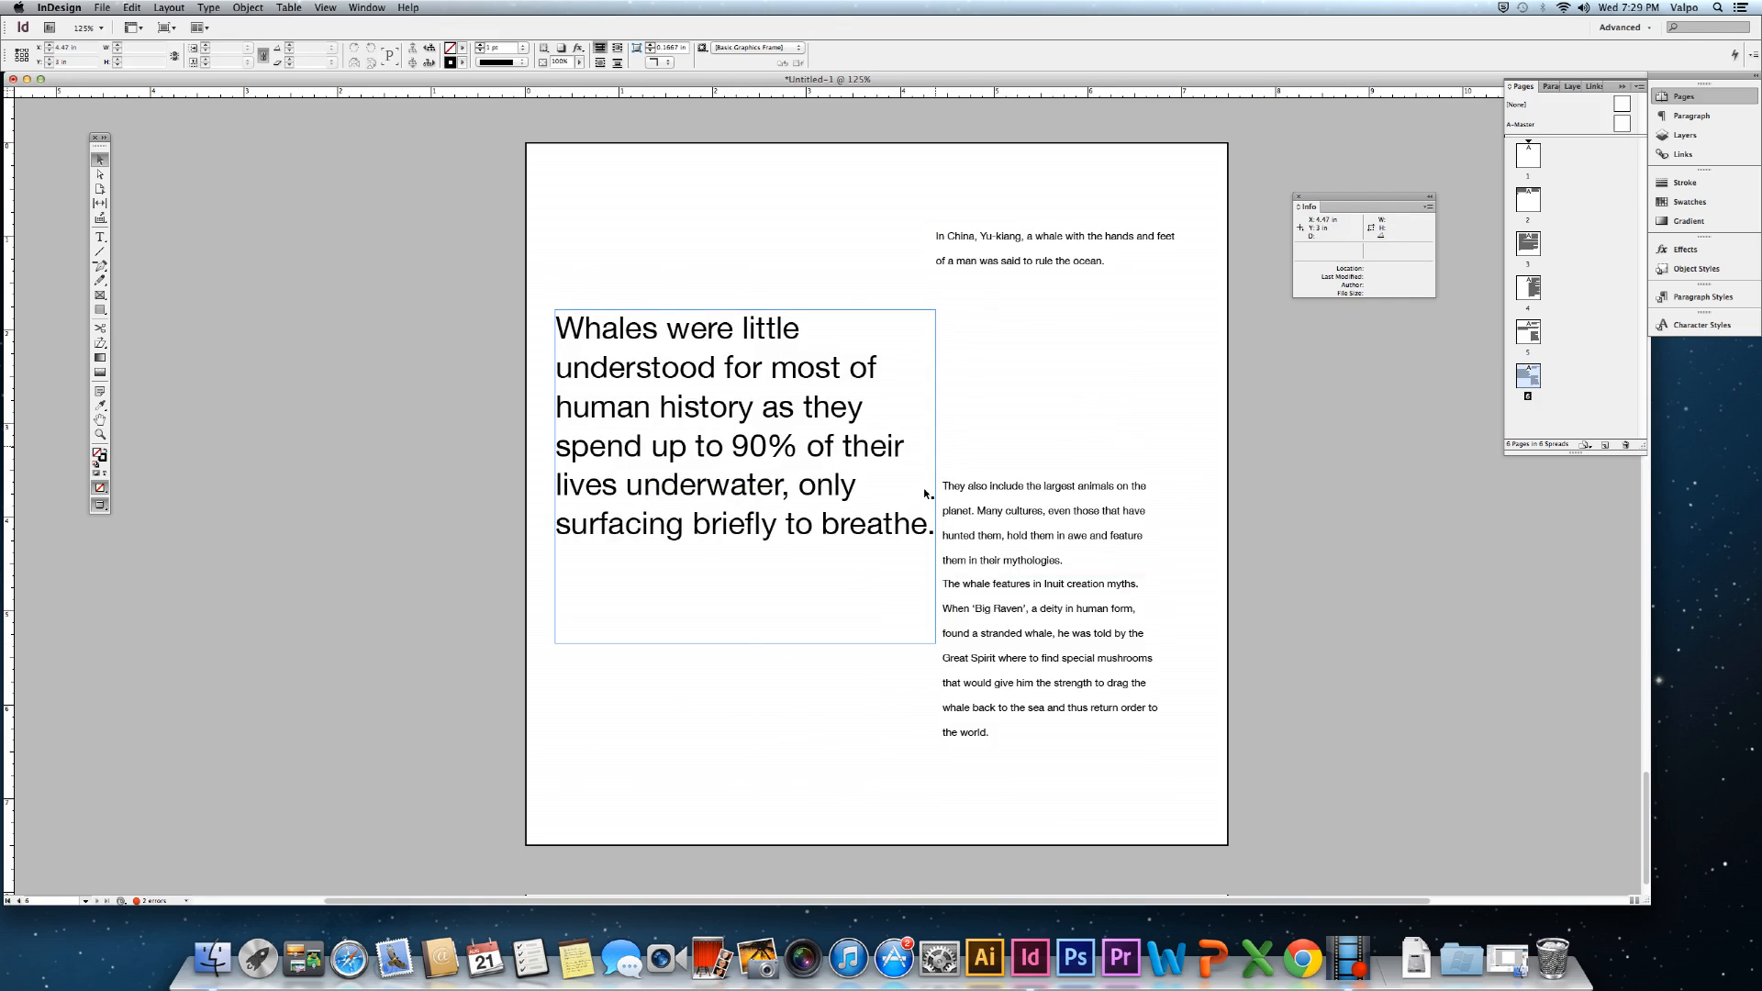
# Shift the three right-column text frames, including In China, slightly right.
pyautogui.click(971, 519)
pyautogui.keyDown('shift'); pyautogui.click(976, 632); pyautogui.keyUp('shift')
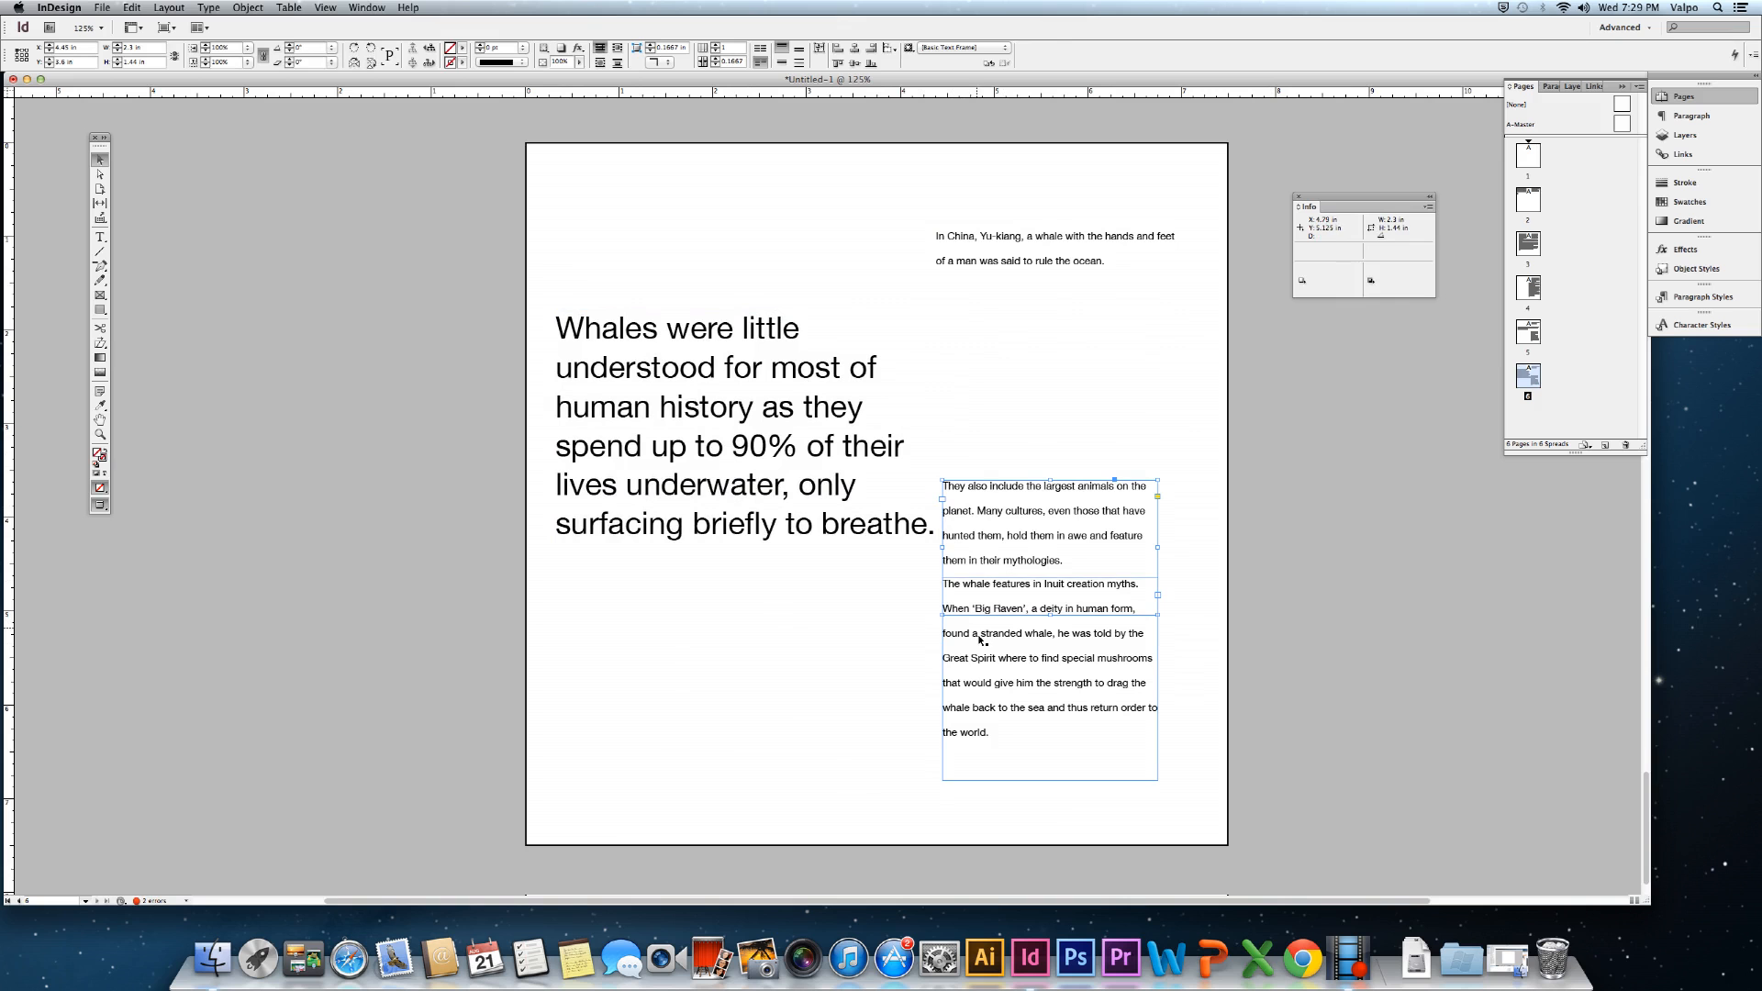
pyautogui.keyDown('shift'); pyautogui.click(1019, 264); pyautogui.keyUp('shift')
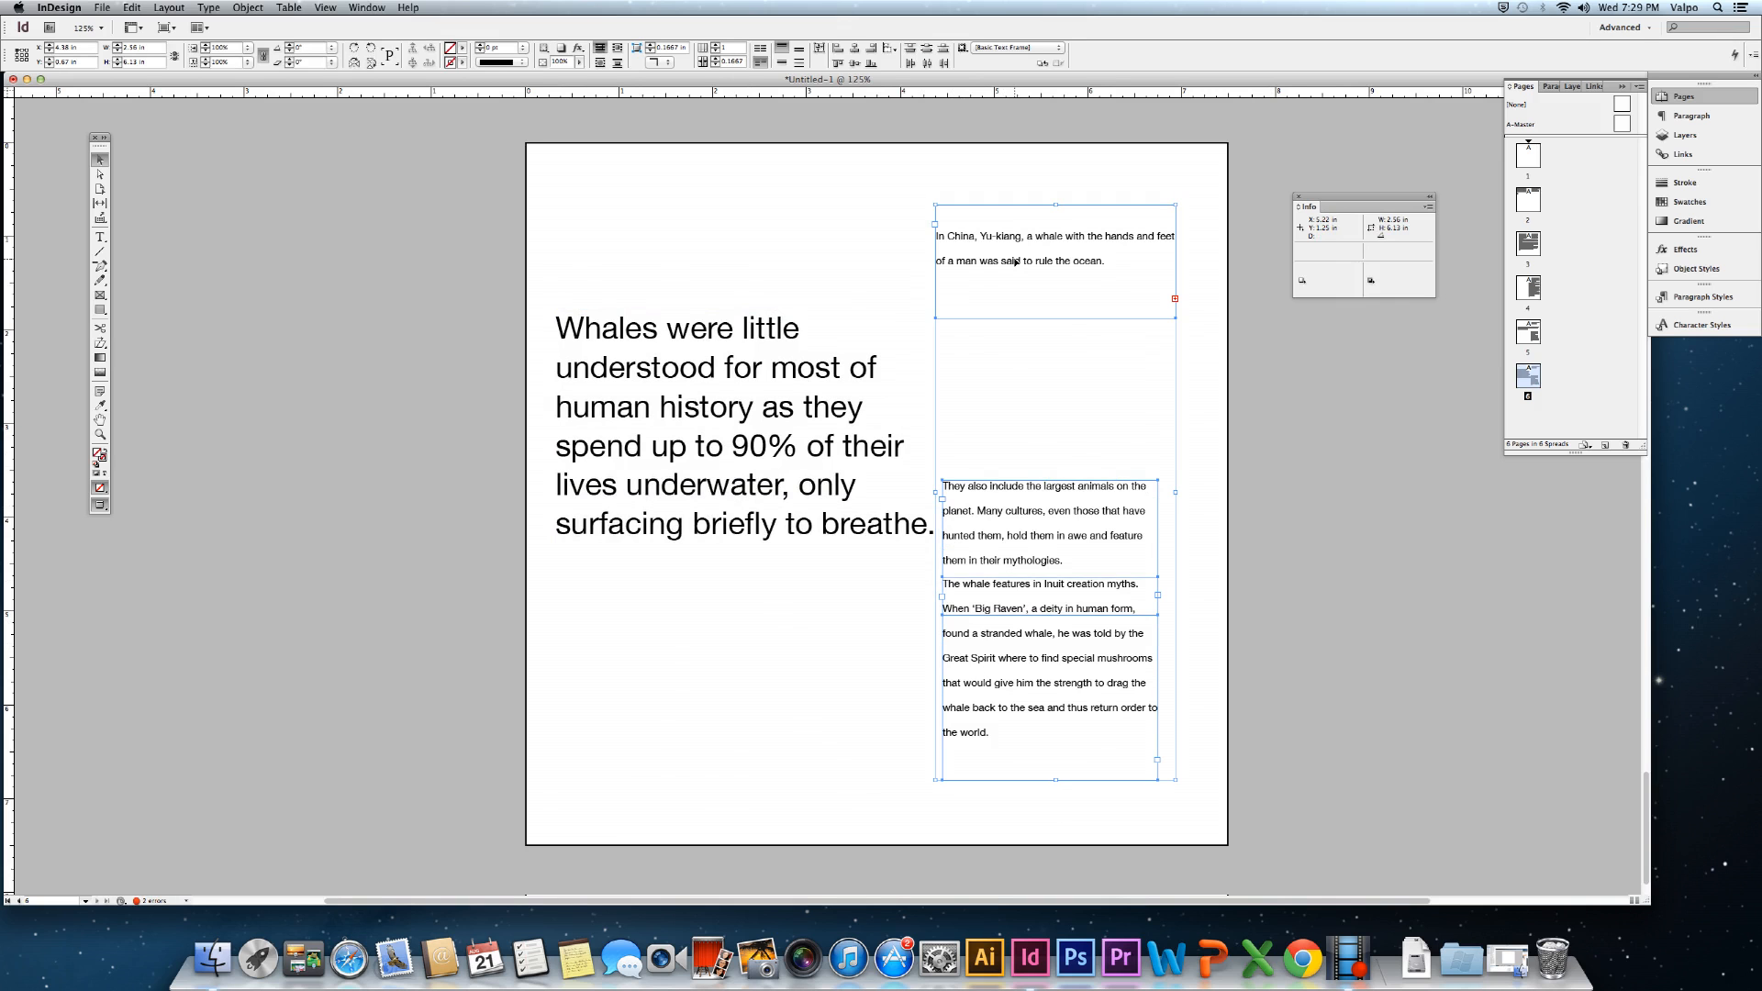
pyautogui.moveTo(1015, 262); pyautogui.dragTo(1025, 261)
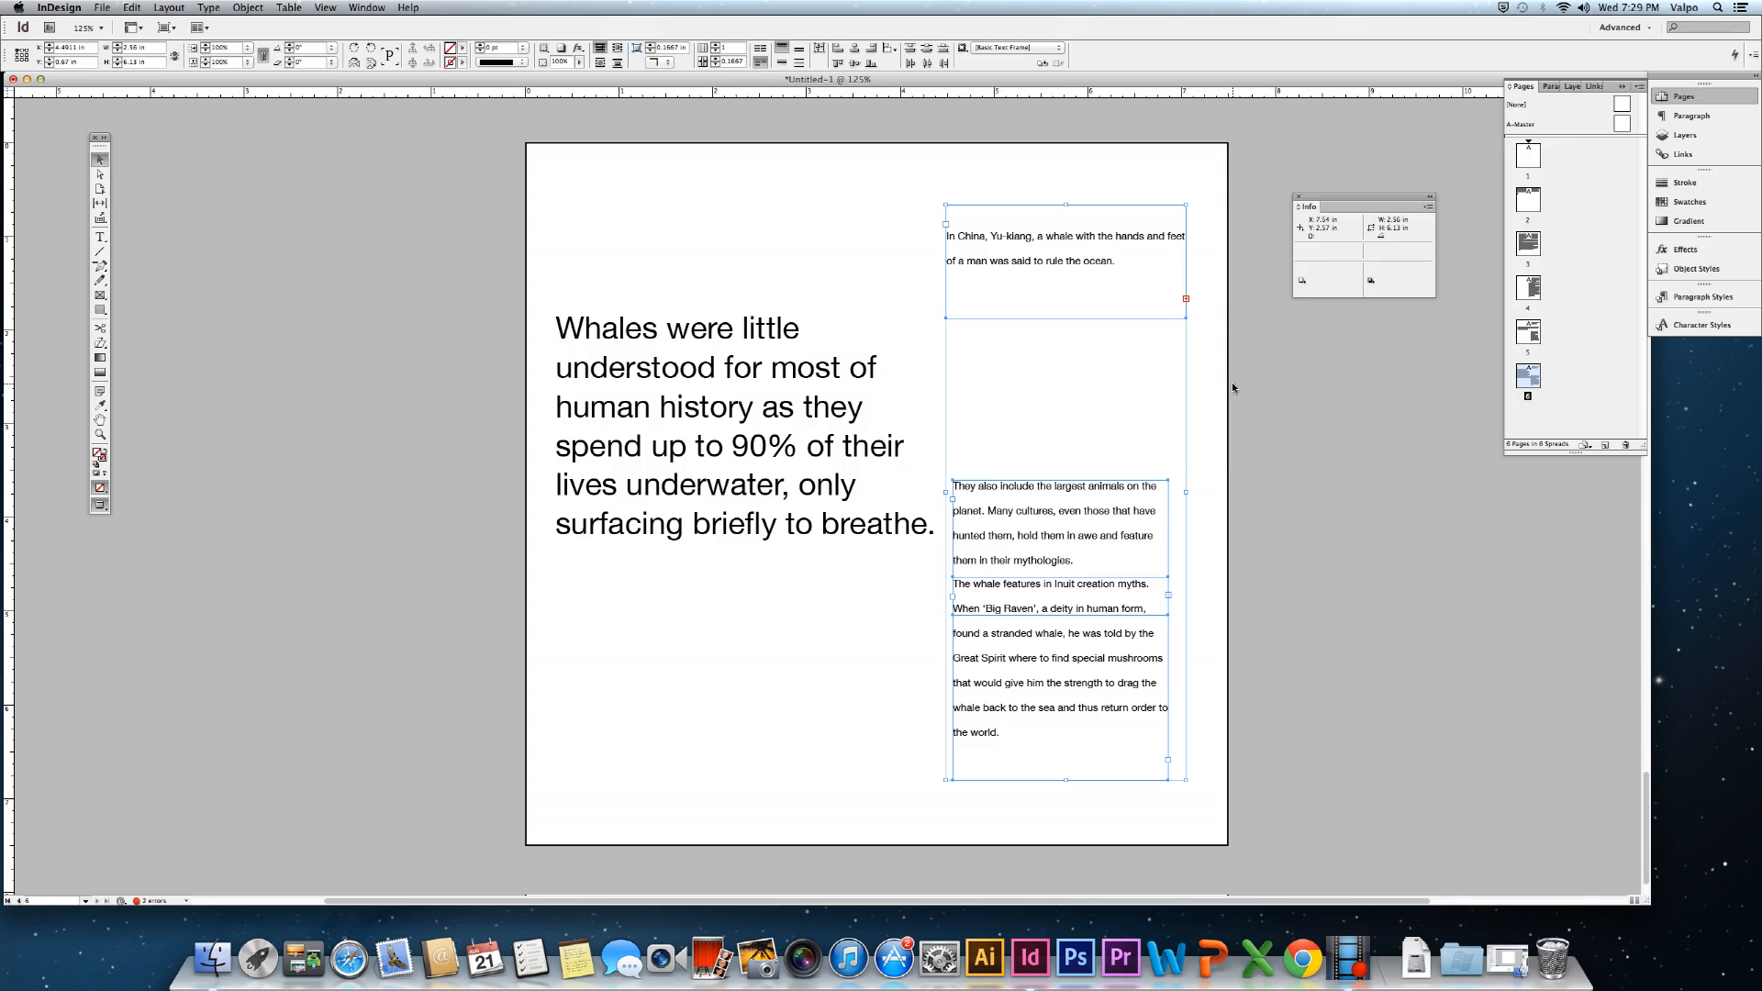
pyautogui.click(1231, 382)
# Move the In China frame slightly lower and extend its bottom edge downward.
pyautogui.click(1094, 277)
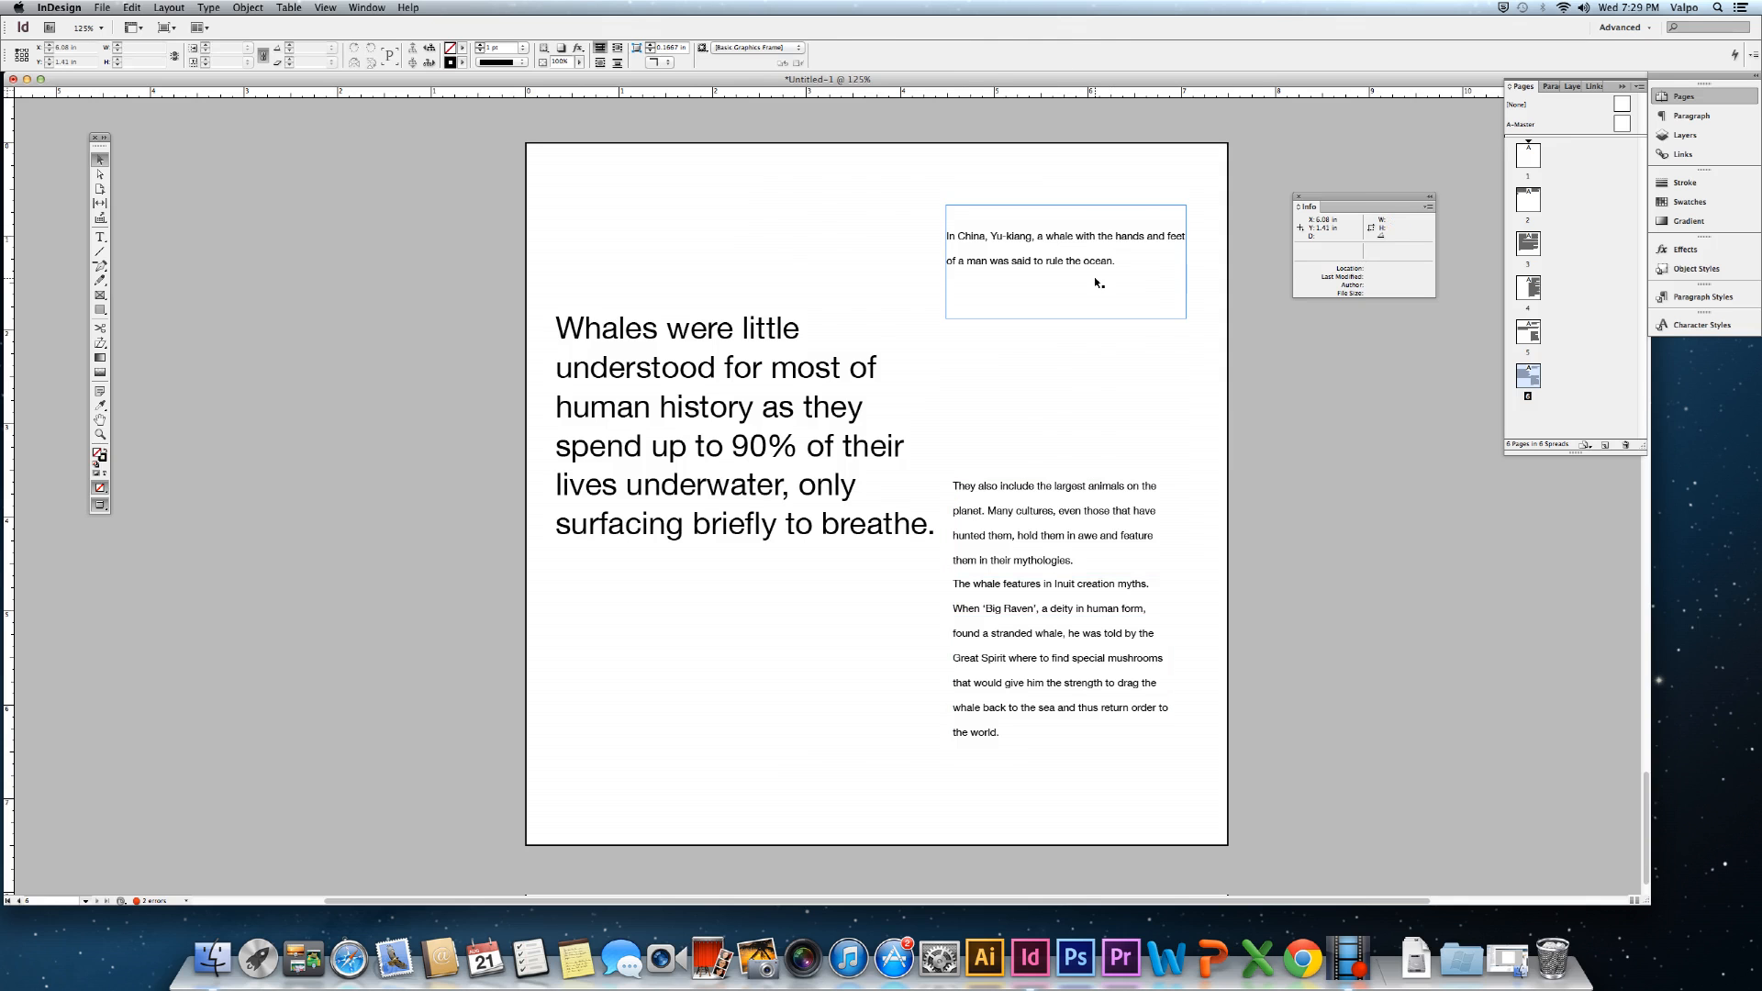
pyautogui.moveTo(1067, 284); pyautogui.dragTo(1073, 310)
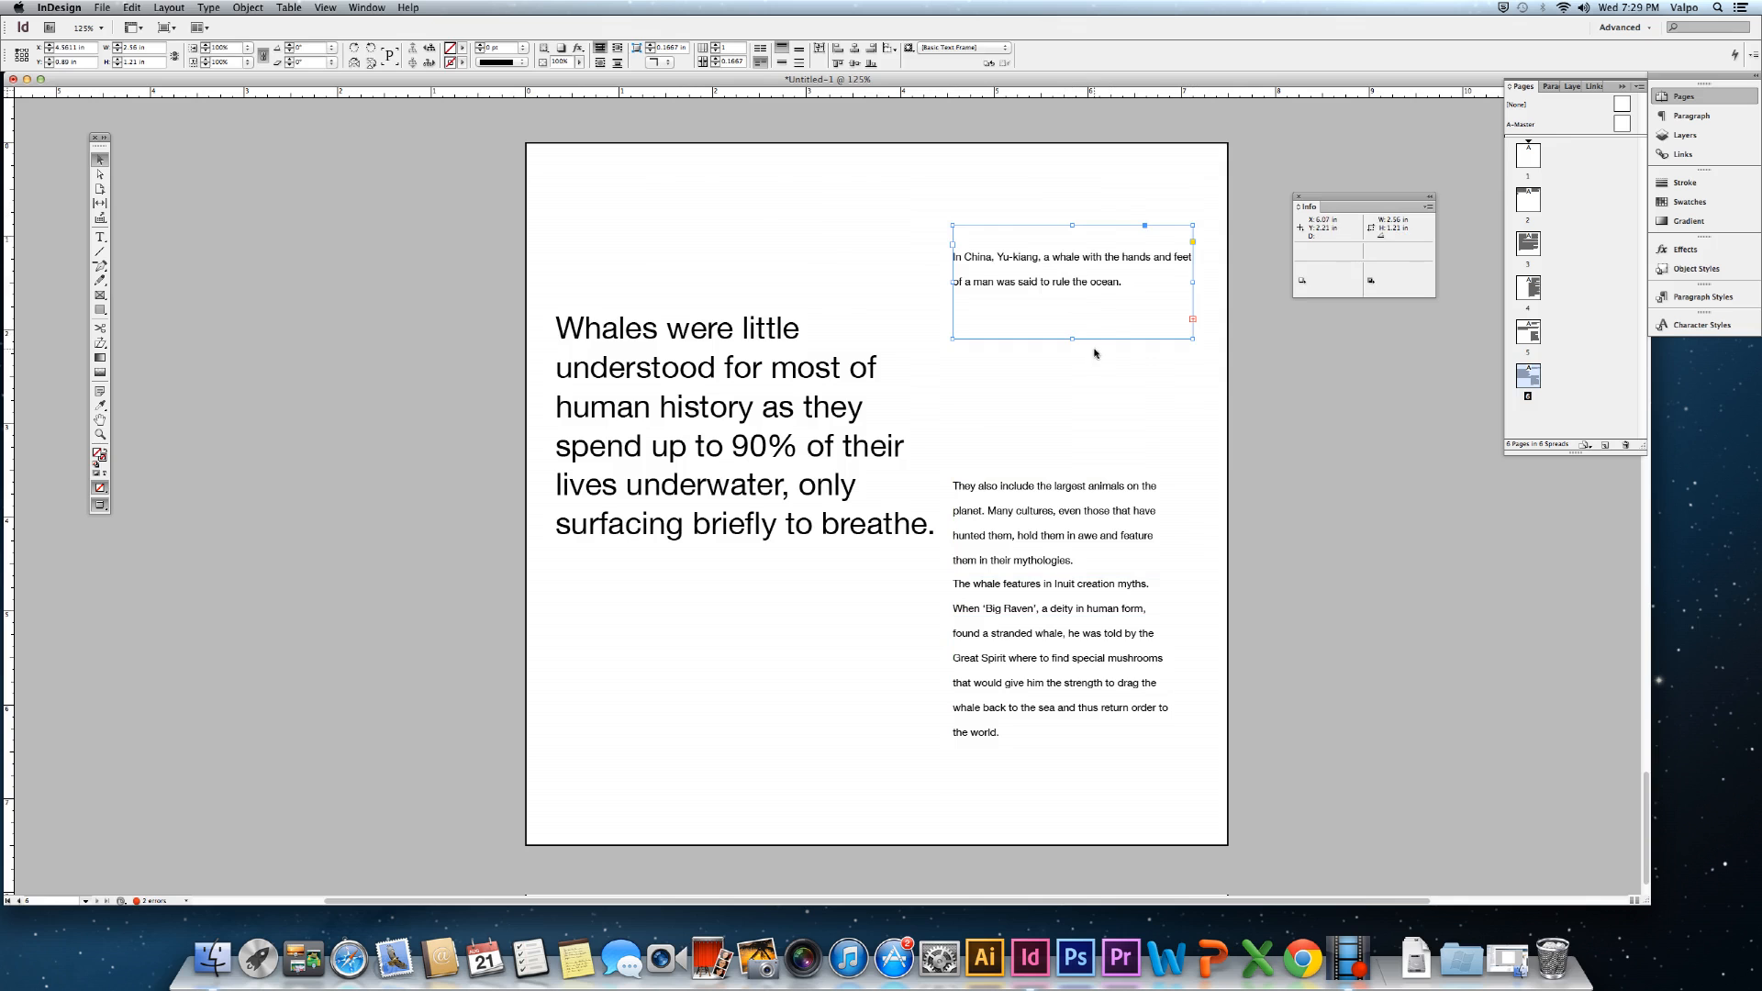
pyautogui.click(1315, 436)
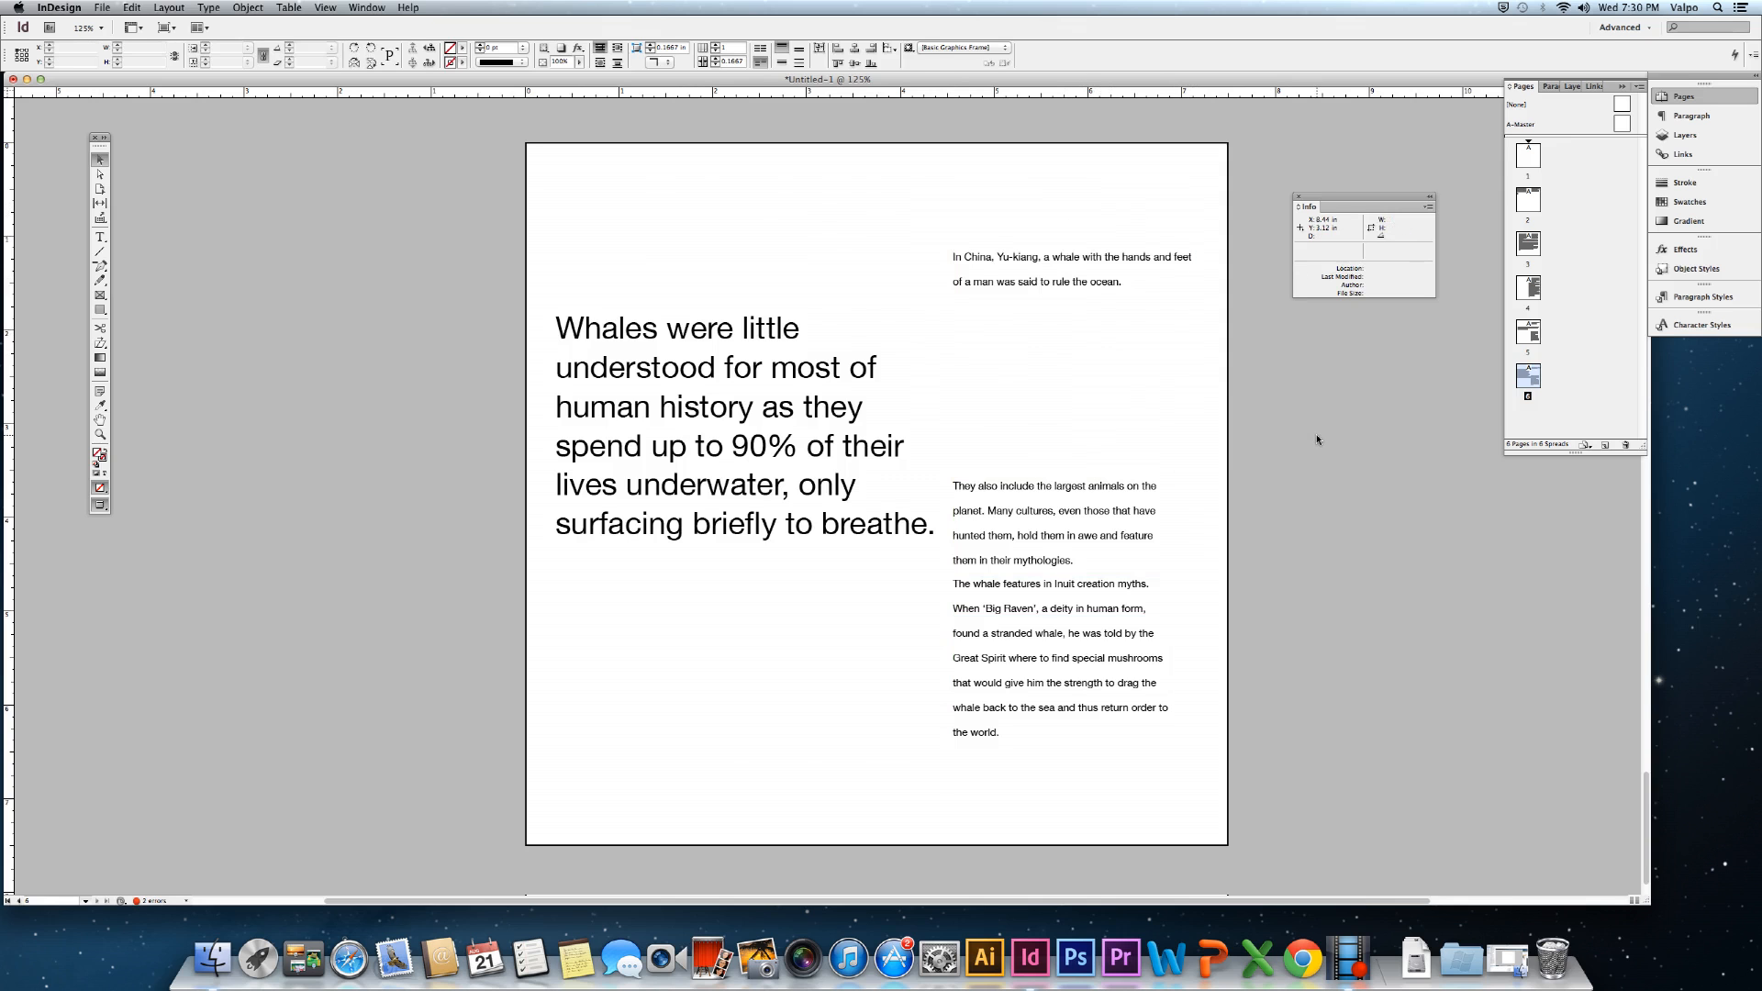
pyautogui.click(1071, 338)
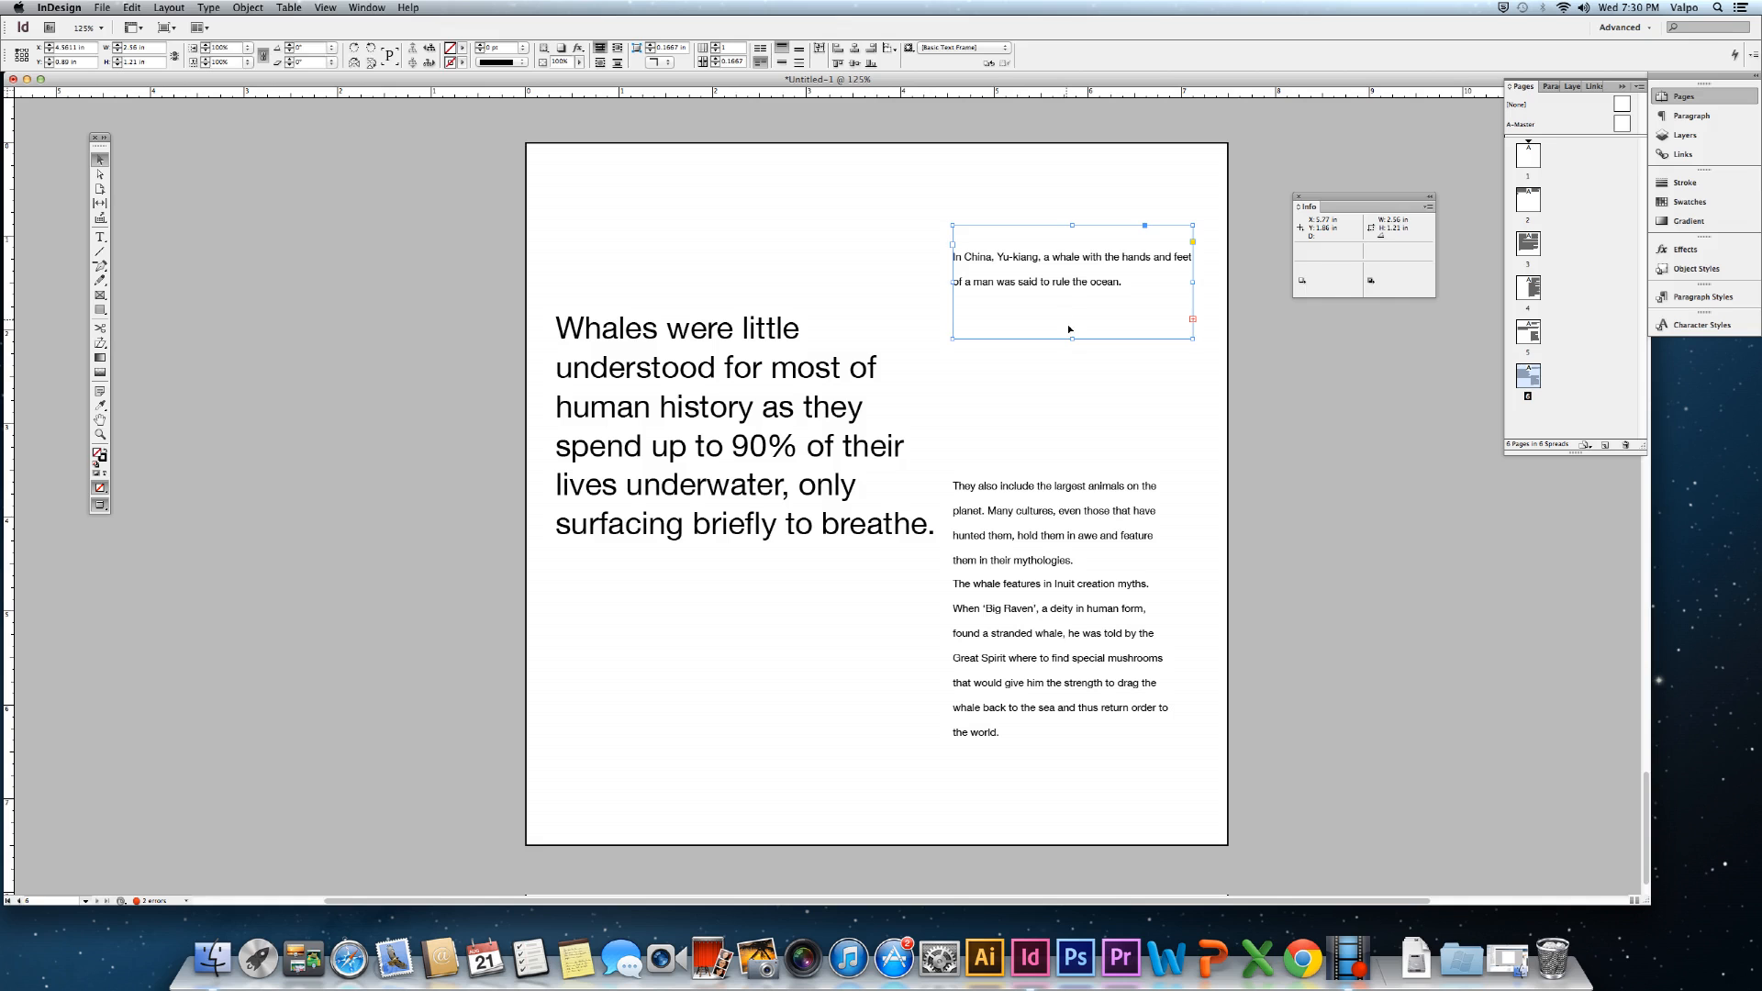
pyautogui.moveTo(1072, 338); pyautogui.dragTo(1072, 395)
pyautogui.click(1291, 548)
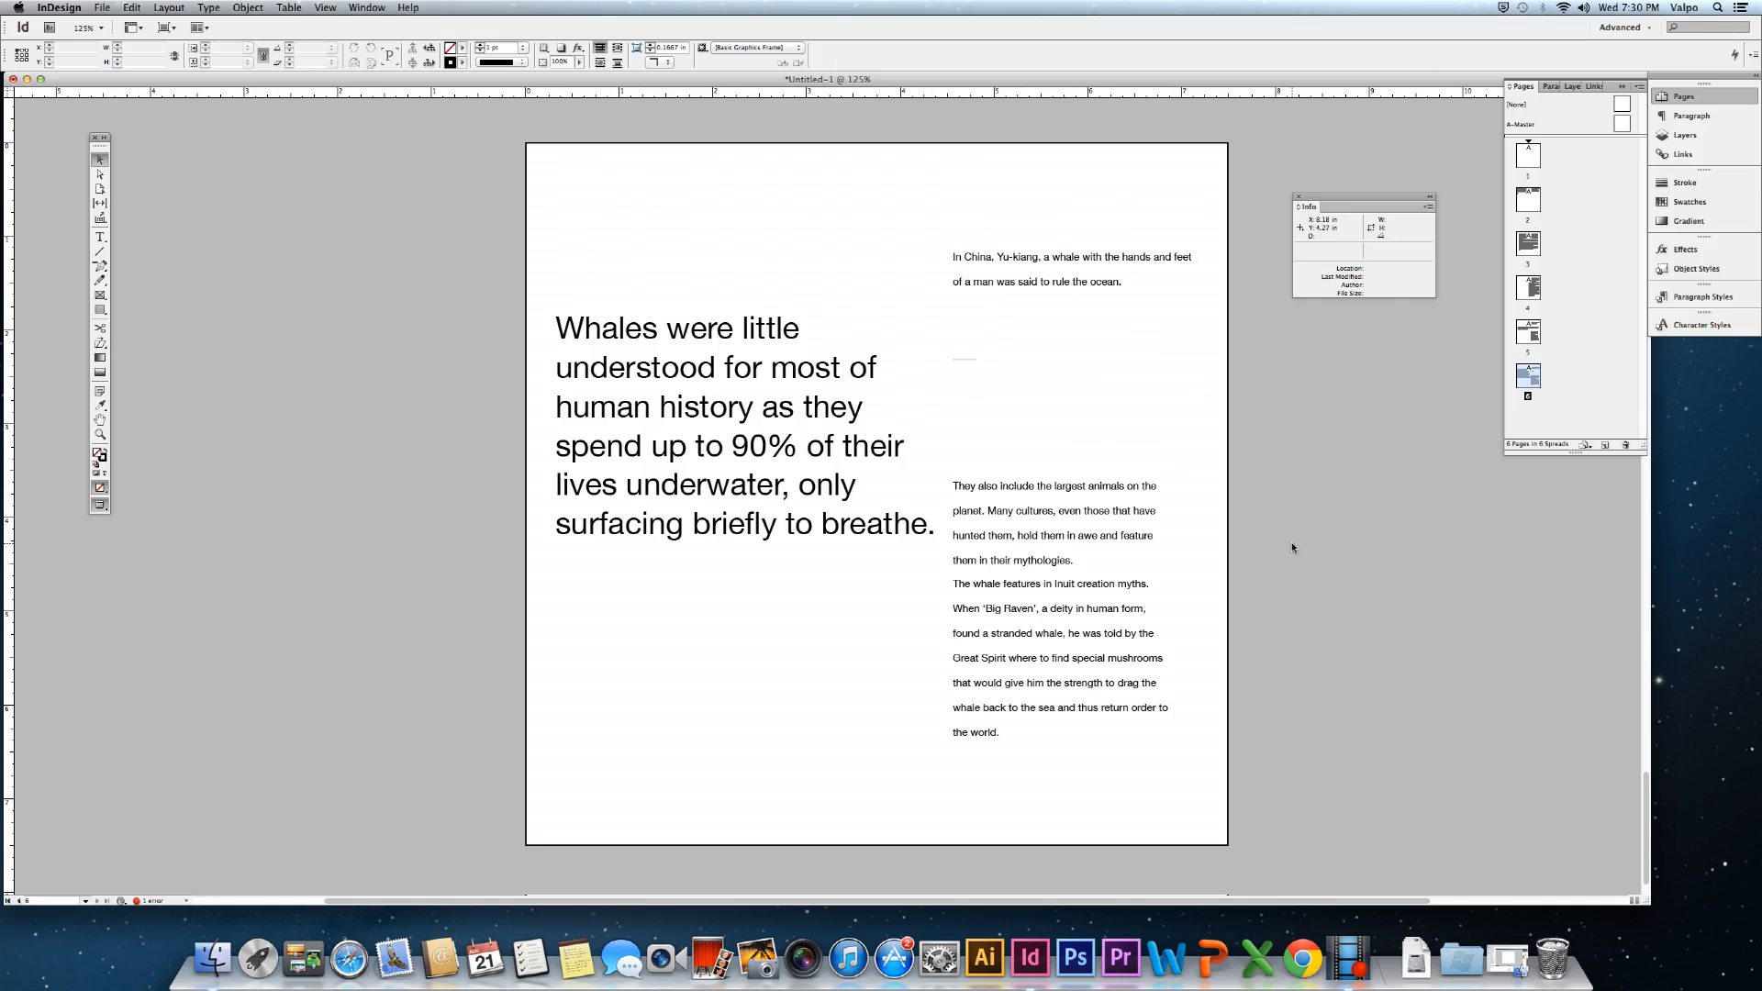
# Reposition the "They also include…" paragraph frame higher in the right column.
pyautogui.click(1046, 592)
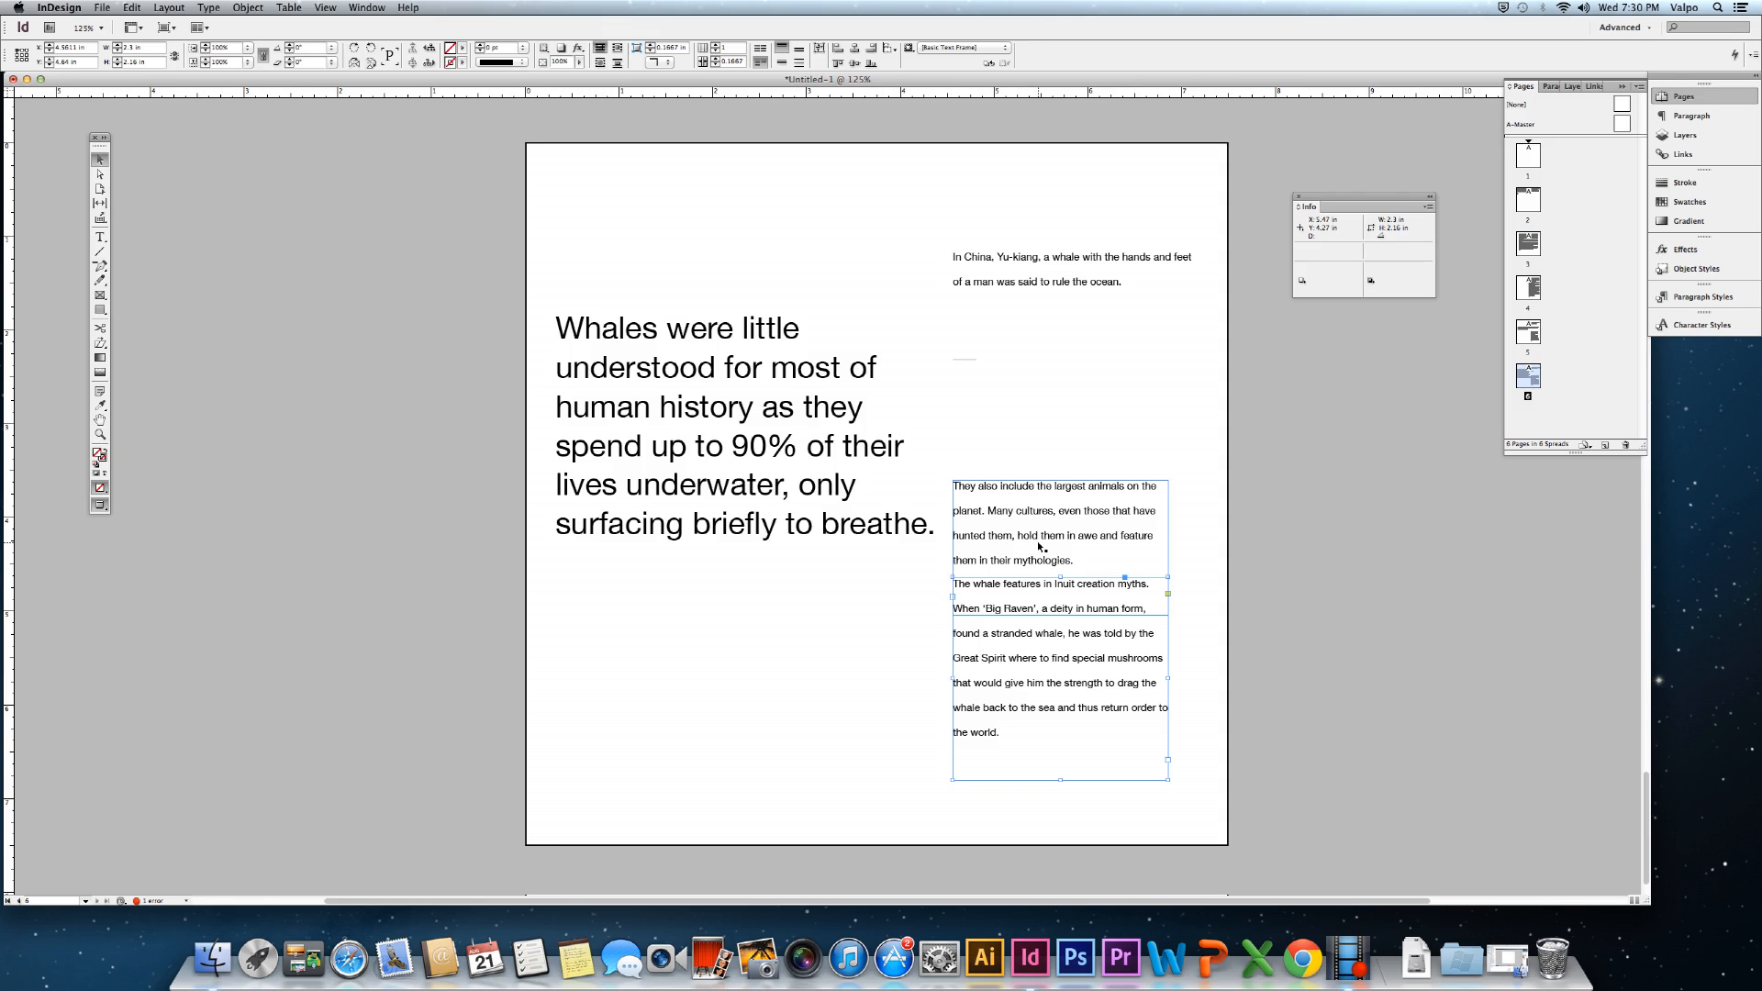
pyautogui.moveTo(1037, 542); pyautogui.dragTo(1035, 493)
pyautogui.click(1304, 653)
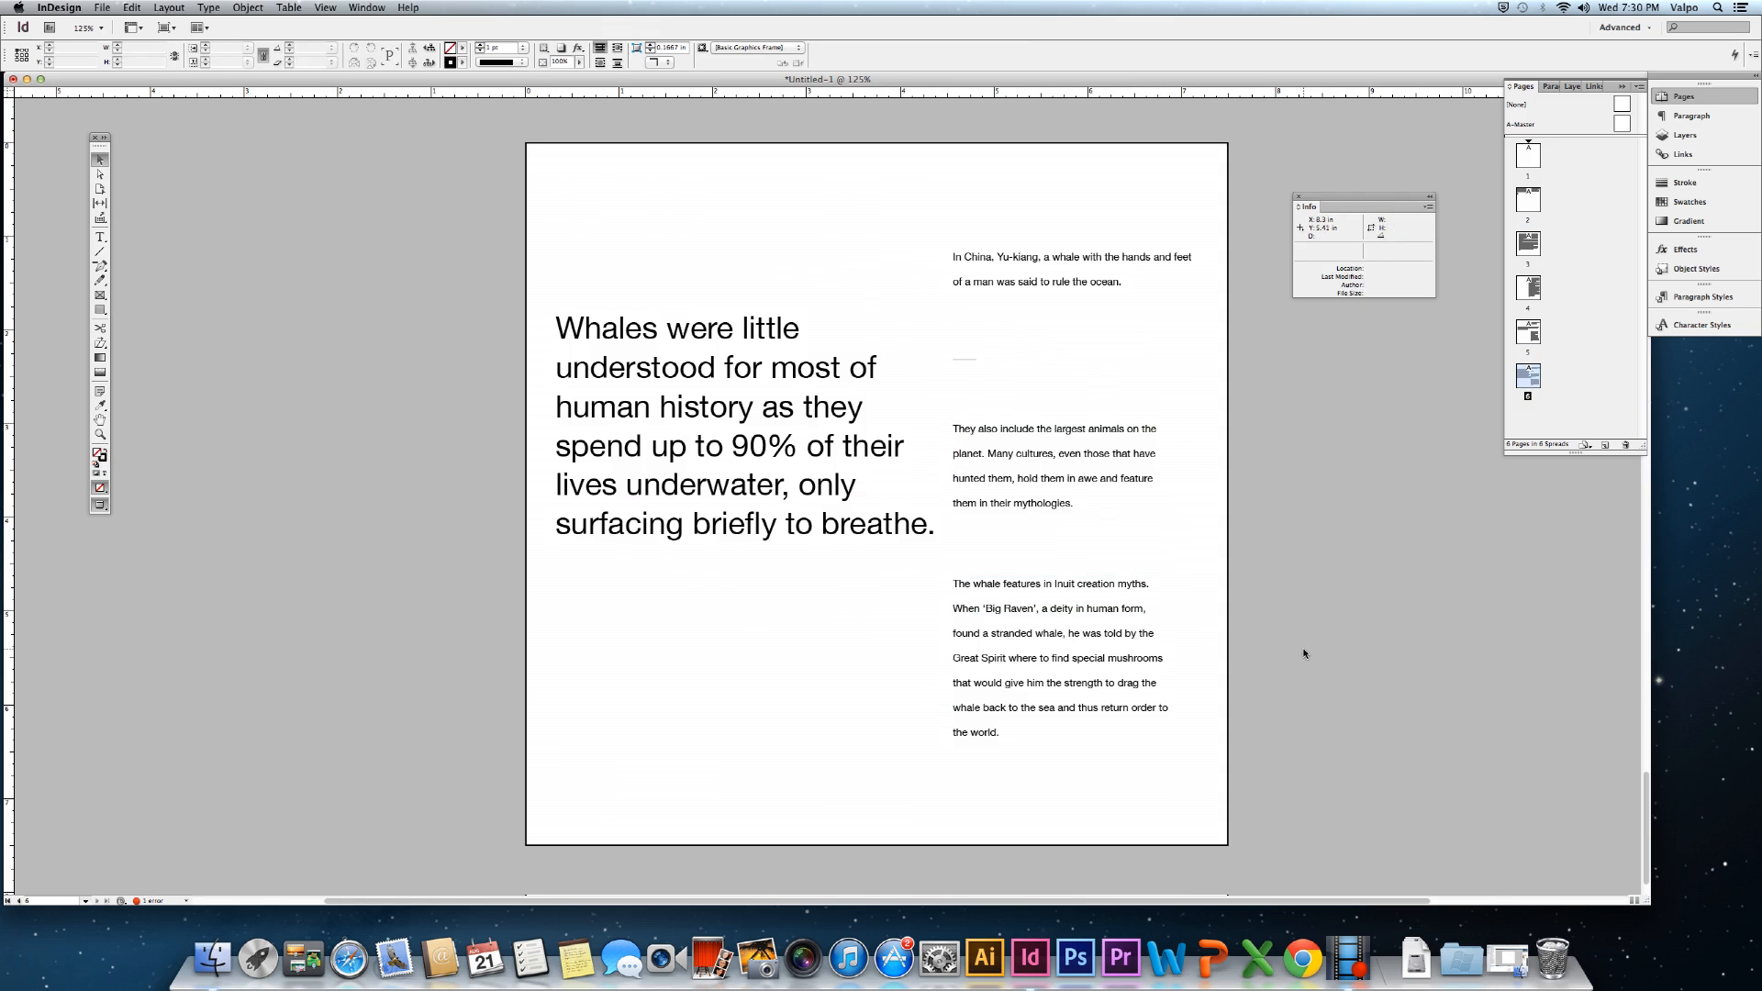
pyautogui.click(1053, 484)
pyautogui.moveTo(1053, 488); pyautogui.dragTo(1053, 500)
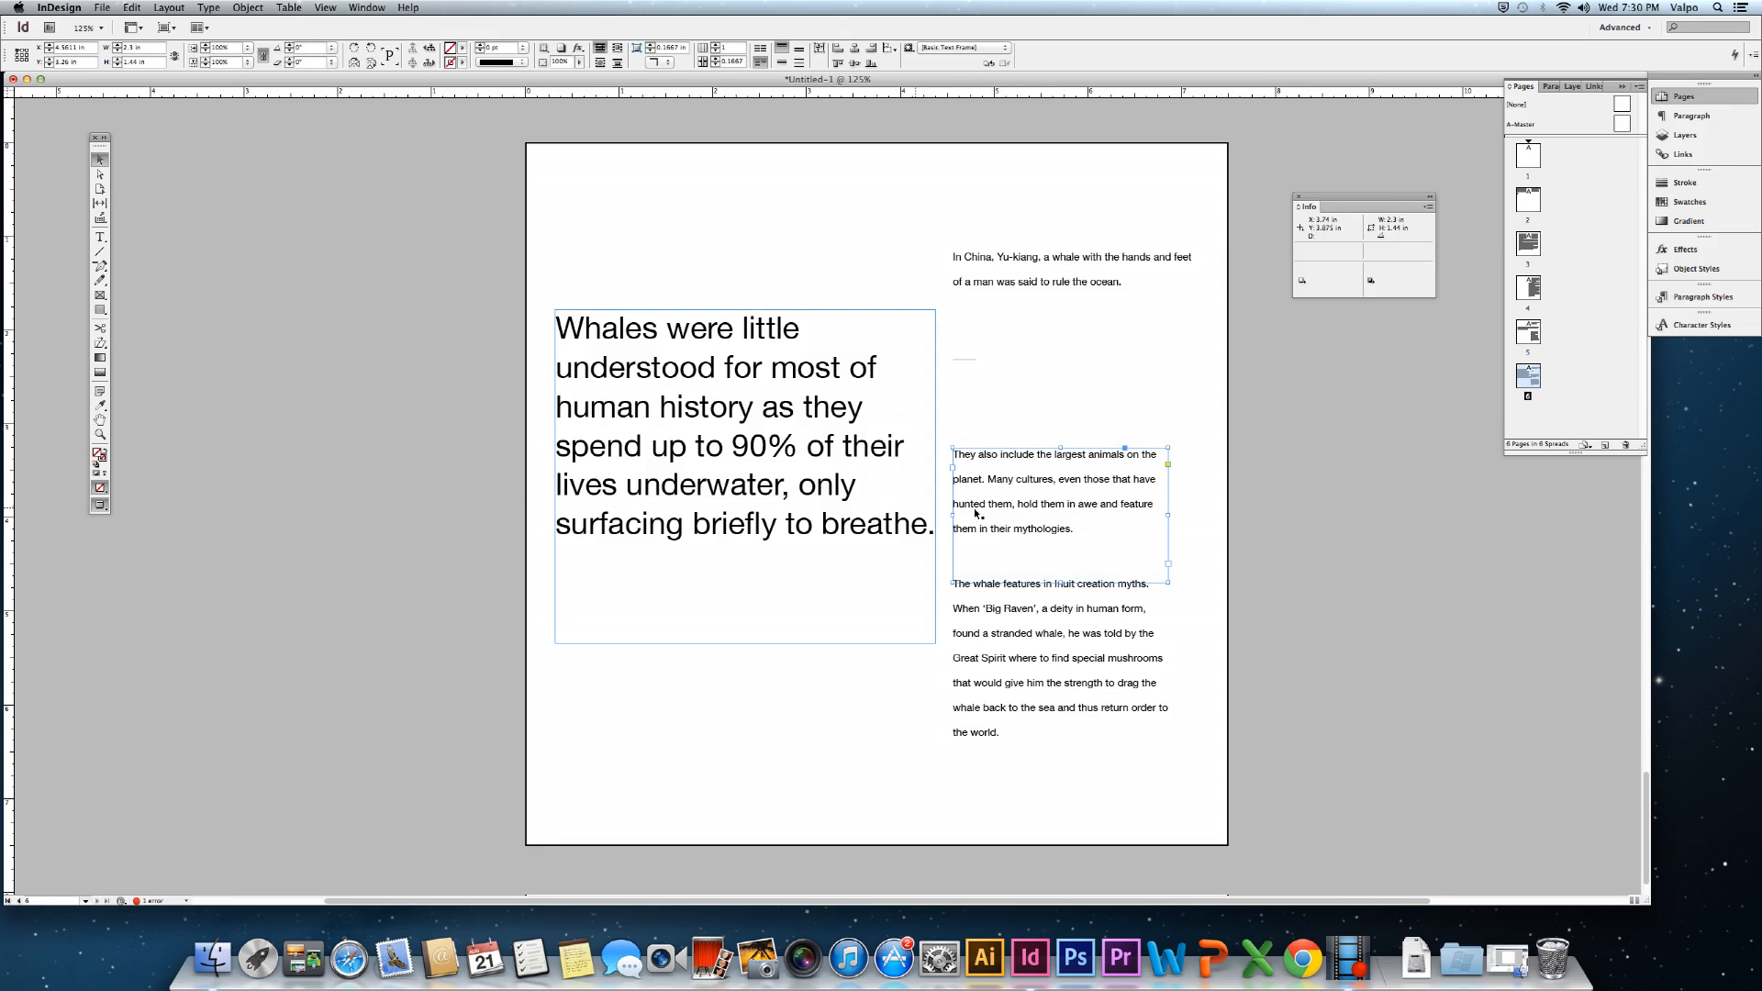
pyautogui.moveTo(1033, 500); pyautogui.dragTo(1034, 503)
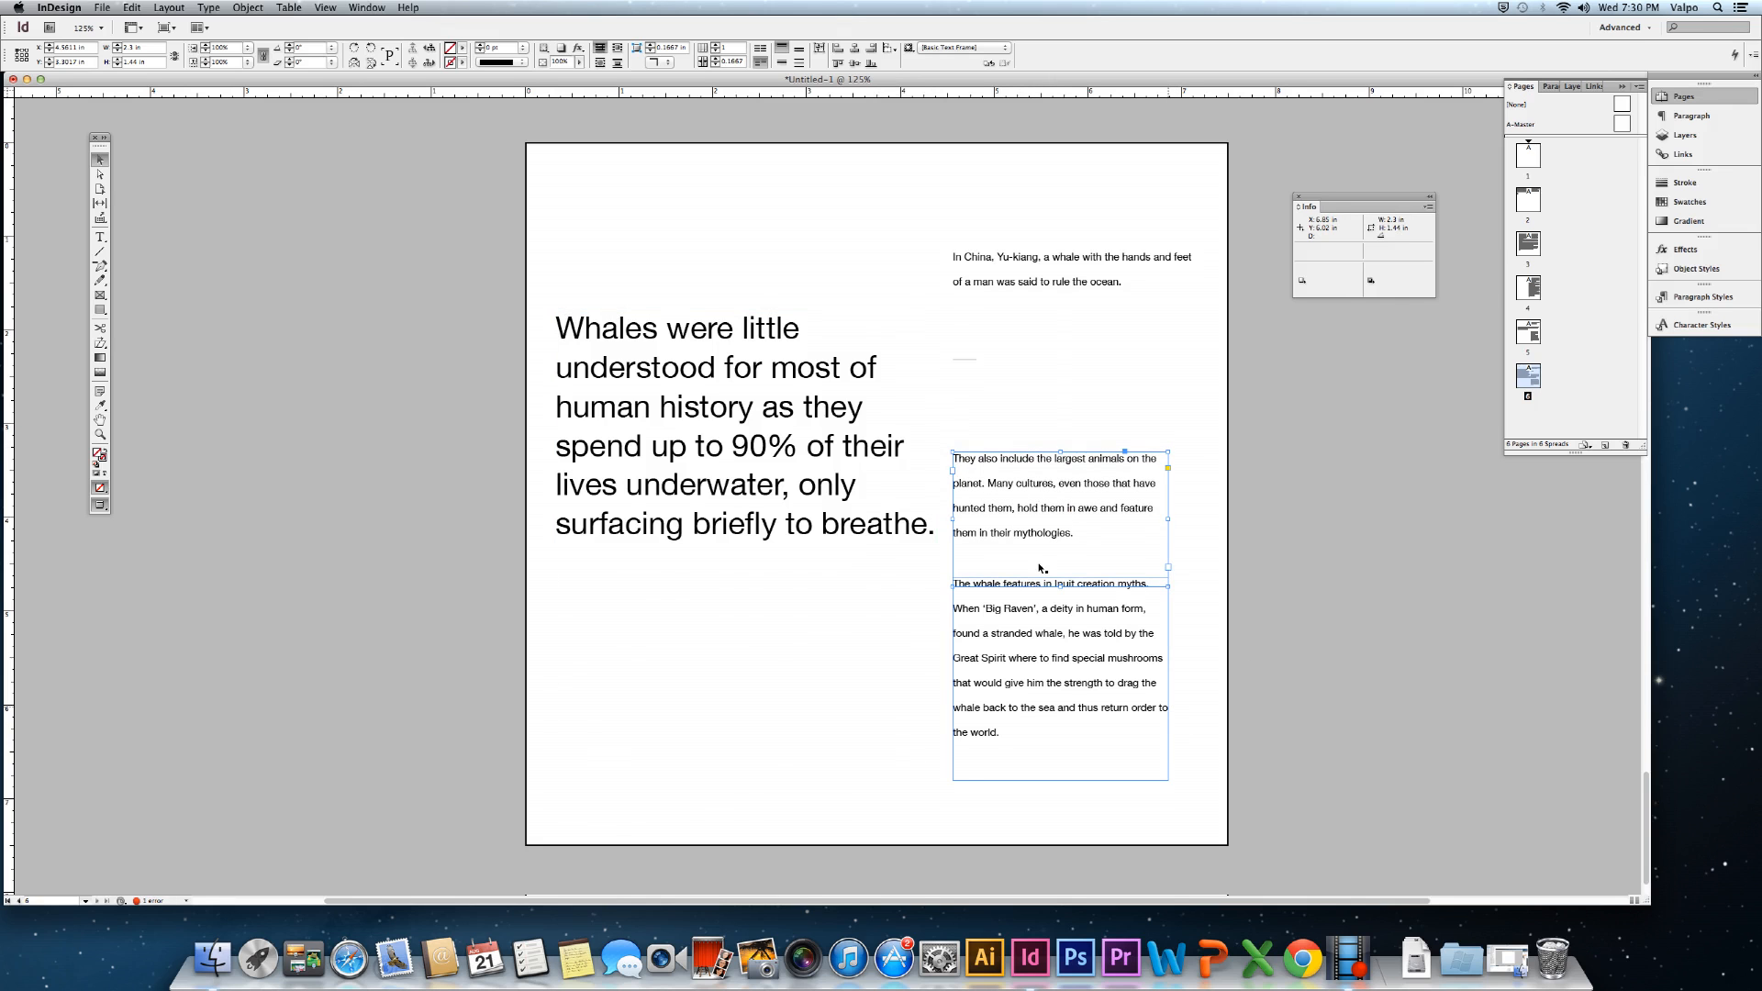
# Move "The whale features…" paragraph lower to open a gap between the two.
pyautogui.click(1039, 642)
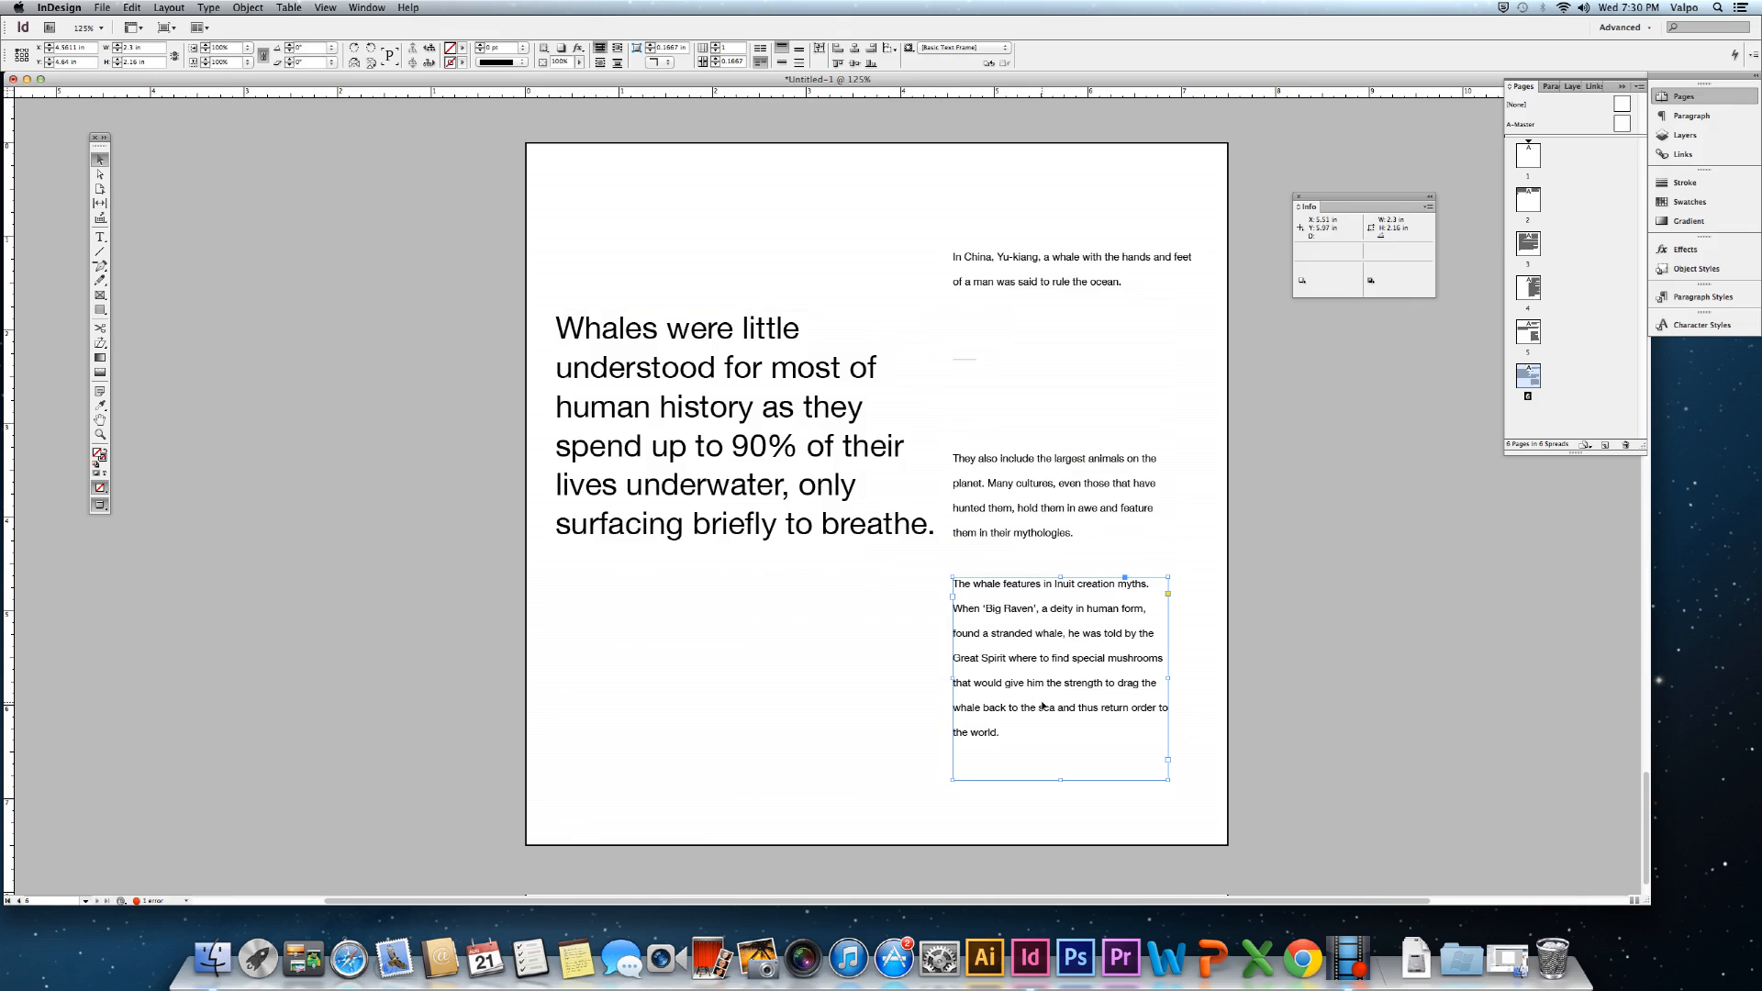
pyautogui.moveTo(1042, 706); pyautogui.dragTo(1044, 724)
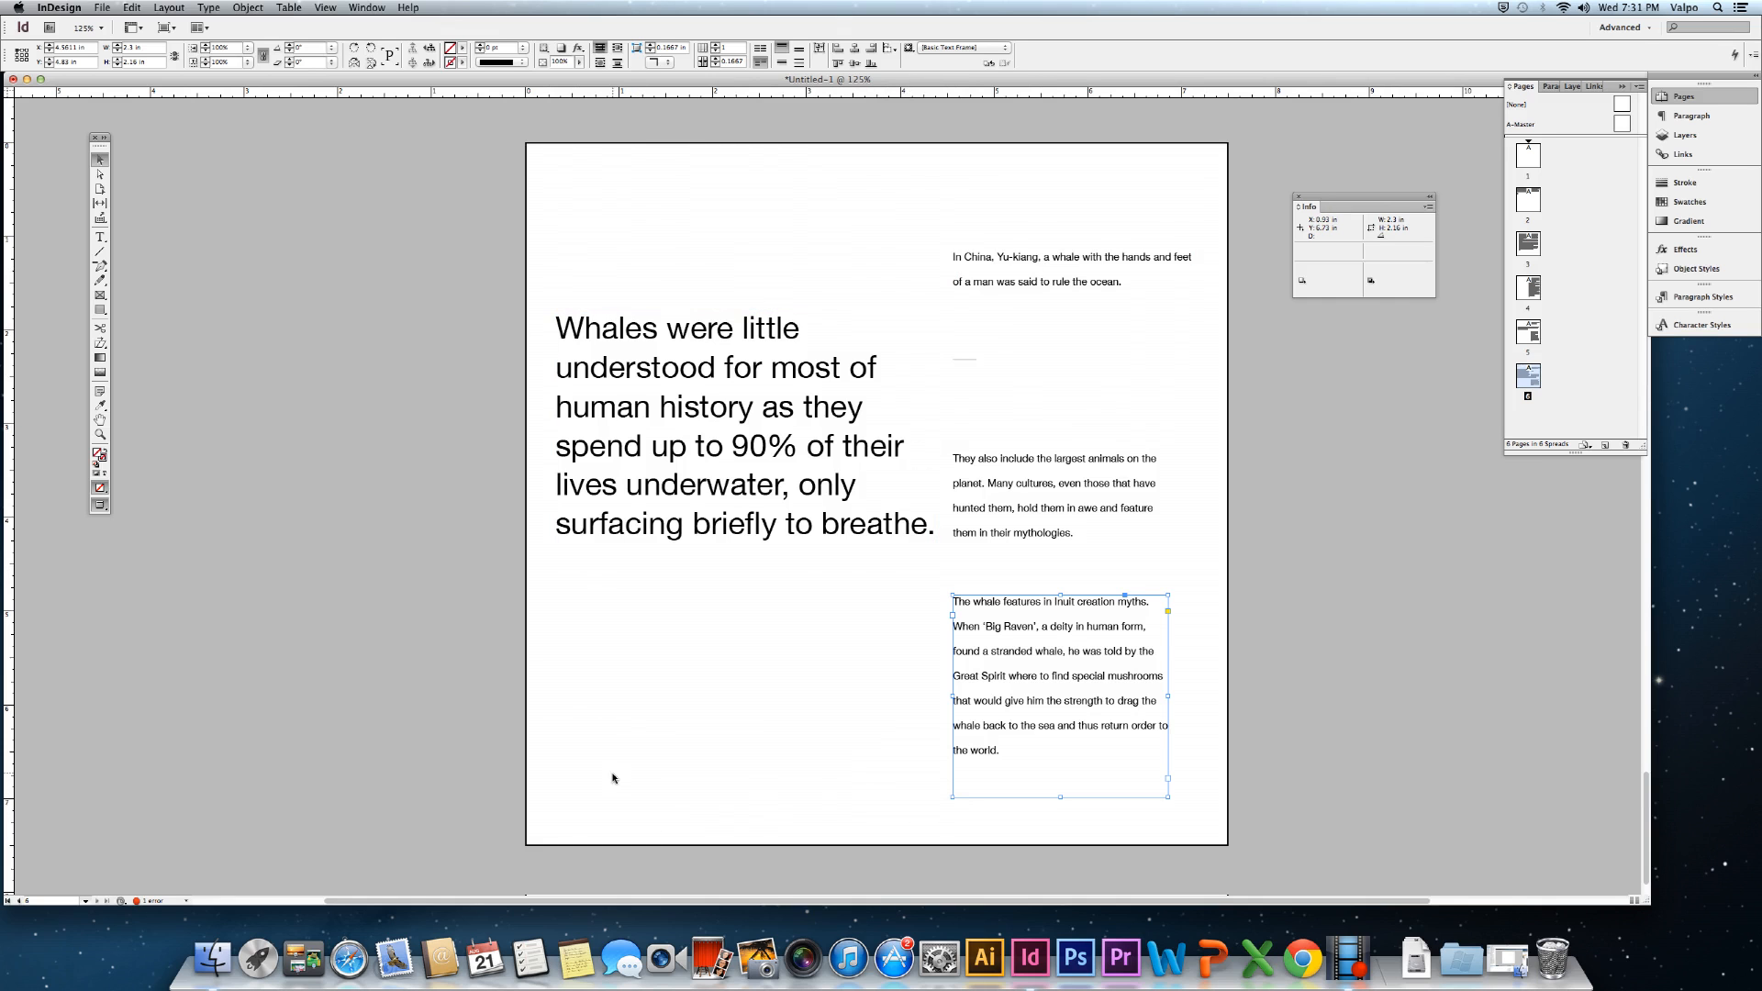
pyautogui.click(472, 721)
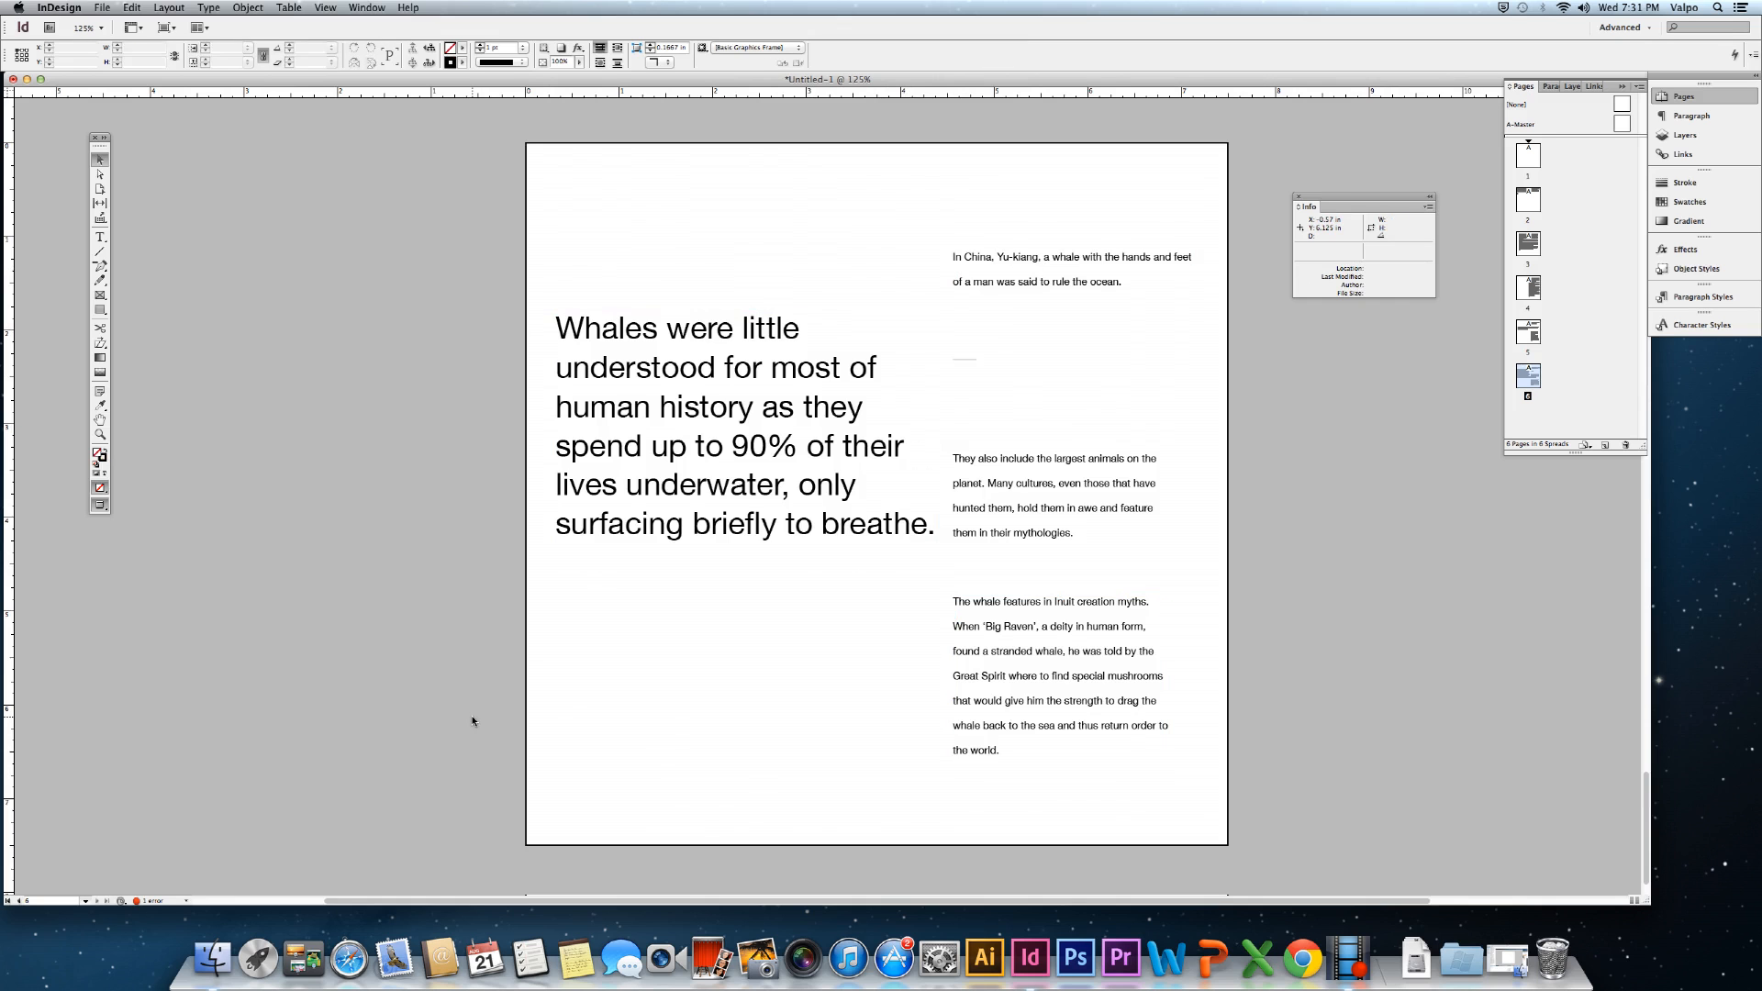